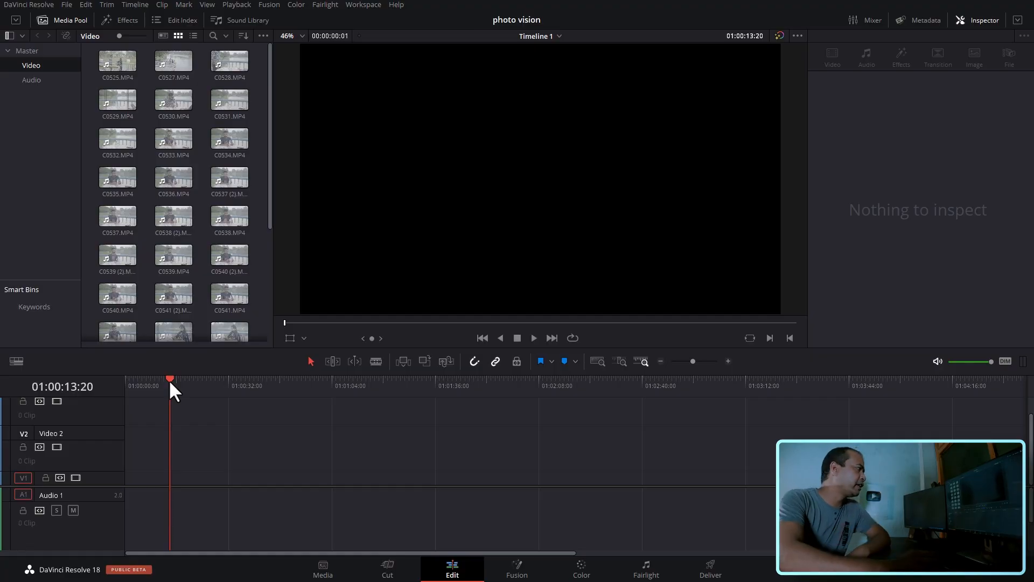
- Load clip C0525.MP4 from the Video bin into the viewer and skim to an earlier moment
left_click_drag(273, 145, 261, 107)
left_click(120, 55)
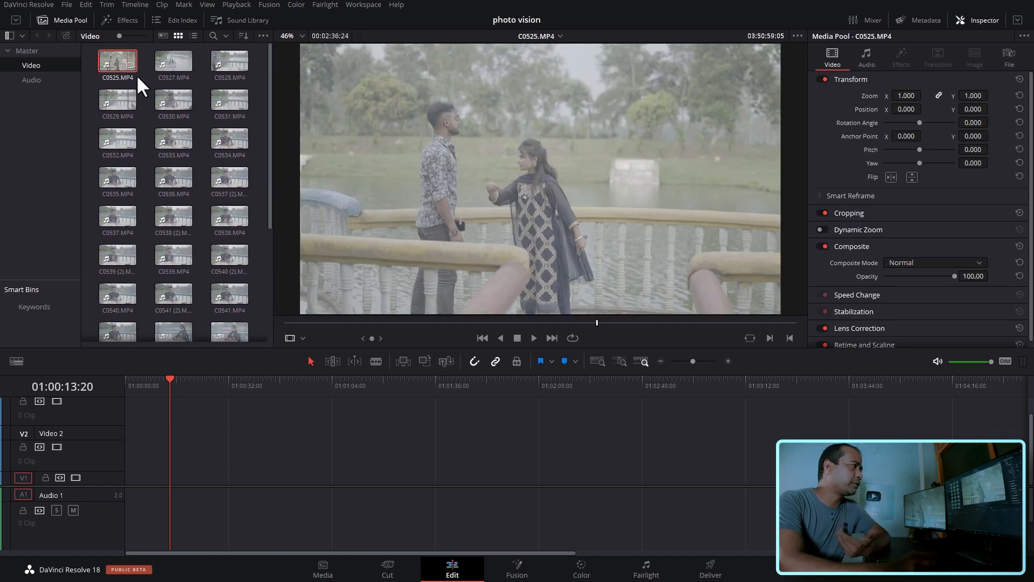
left_click(404, 322)
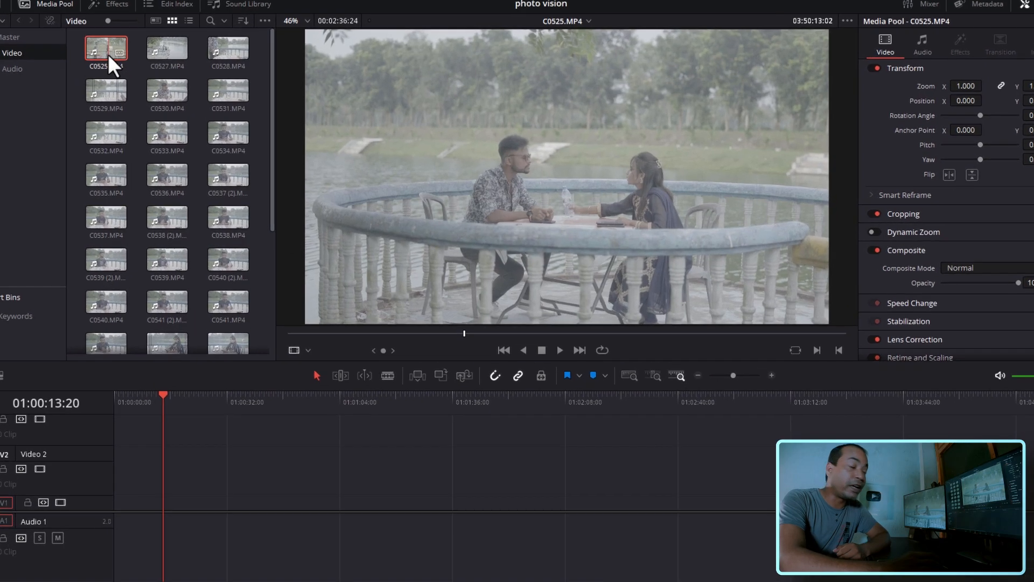
- Open the Clip Attributes of C0525.MP4 and examine its audio, timecode, name and video settings
right_click(121, 74)
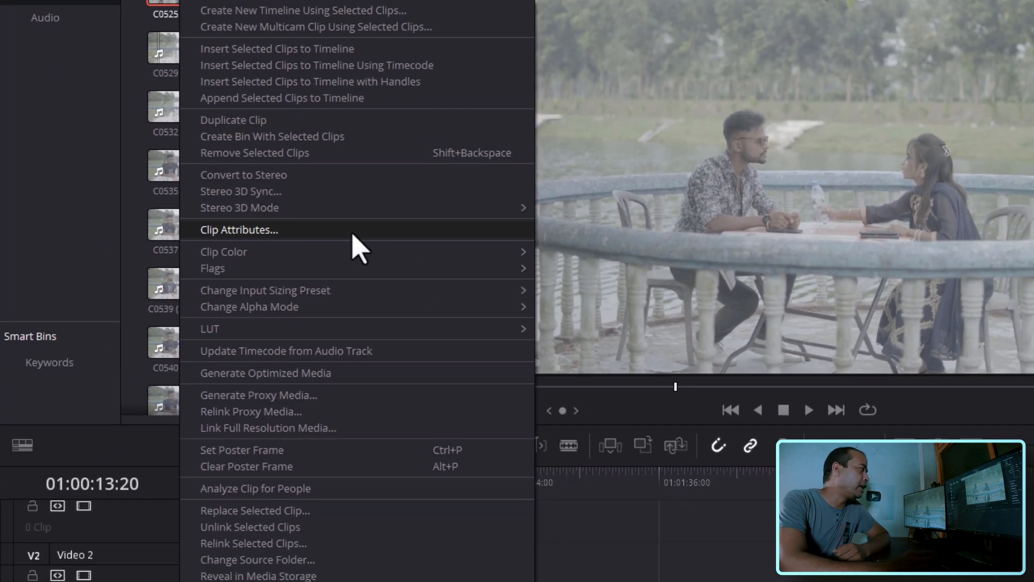
left_click(321, 213)
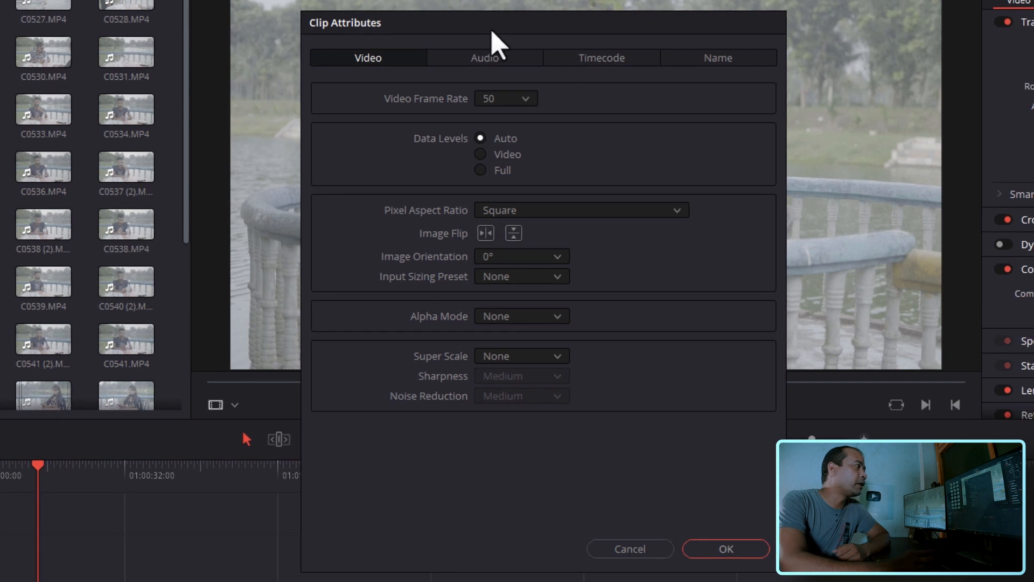
left_click_drag(493, 32, 403, 32)
left_click(393, 63)
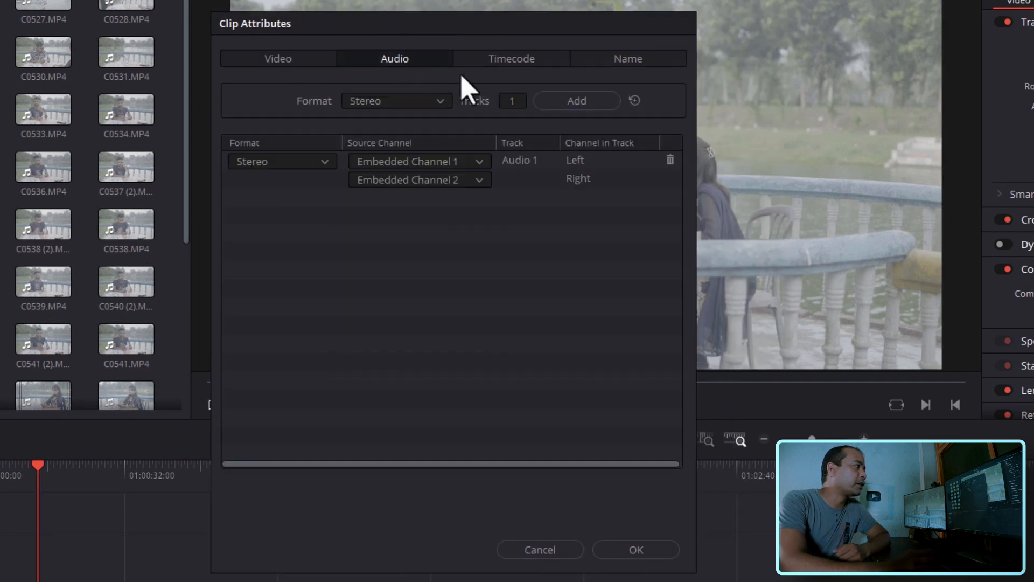
left_click(513, 64)
left_click(631, 57)
left_click(508, 59)
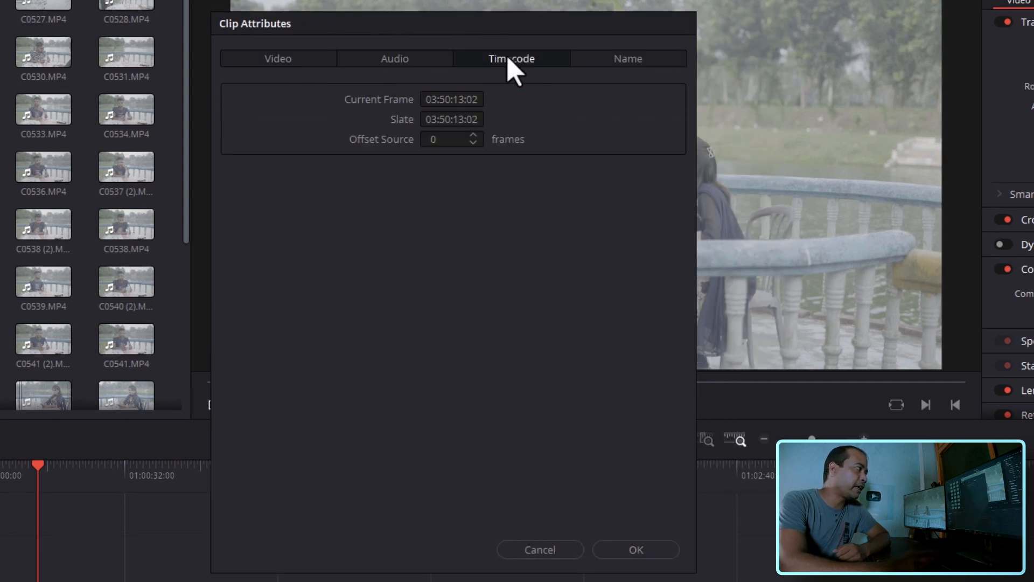
left_click(402, 67)
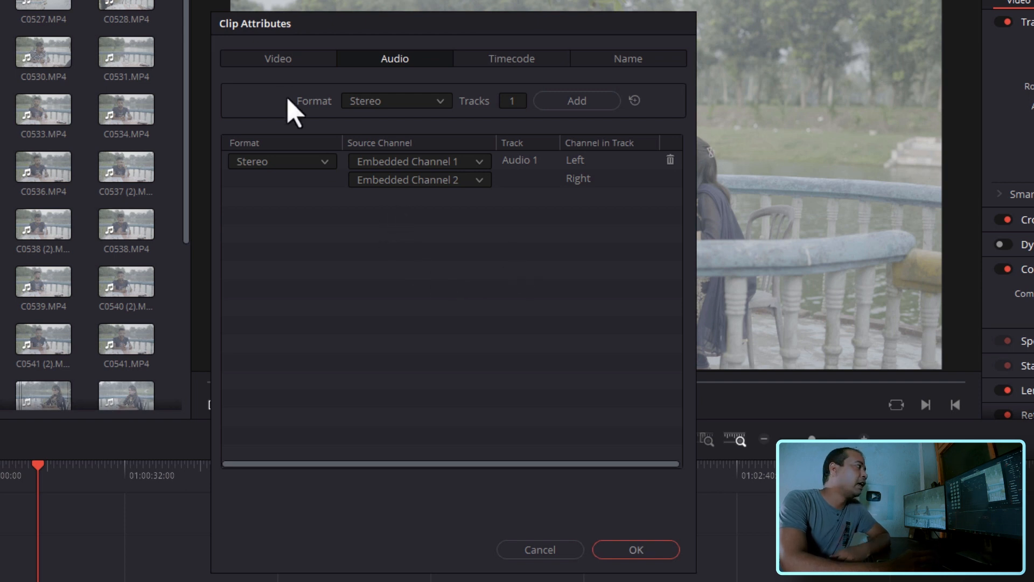
left_click(278, 59)
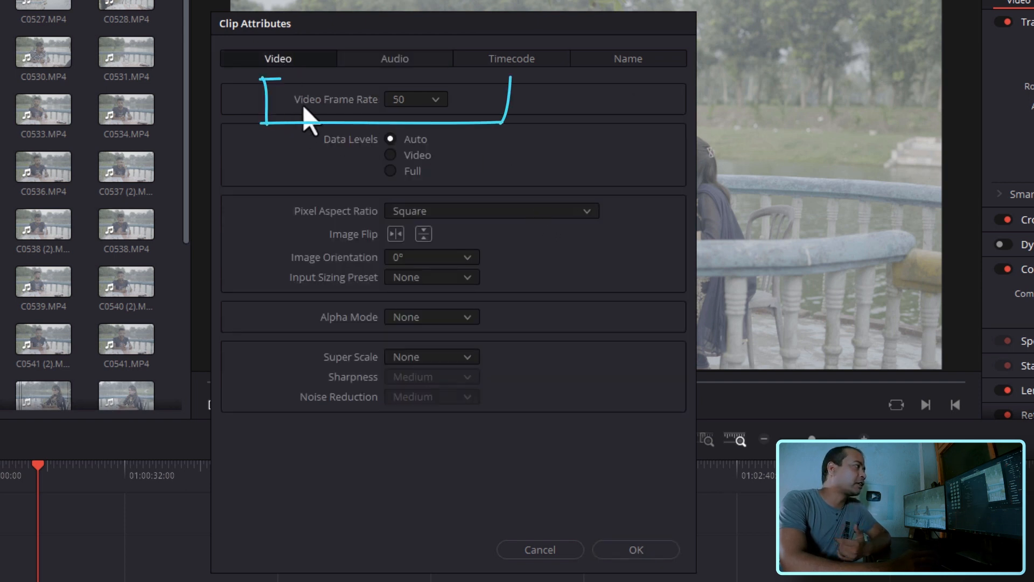
- Set the video frame rate of C0525.MP4 to 24 and apply the attribute change
left_click(435, 105)
left_click(436, 104)
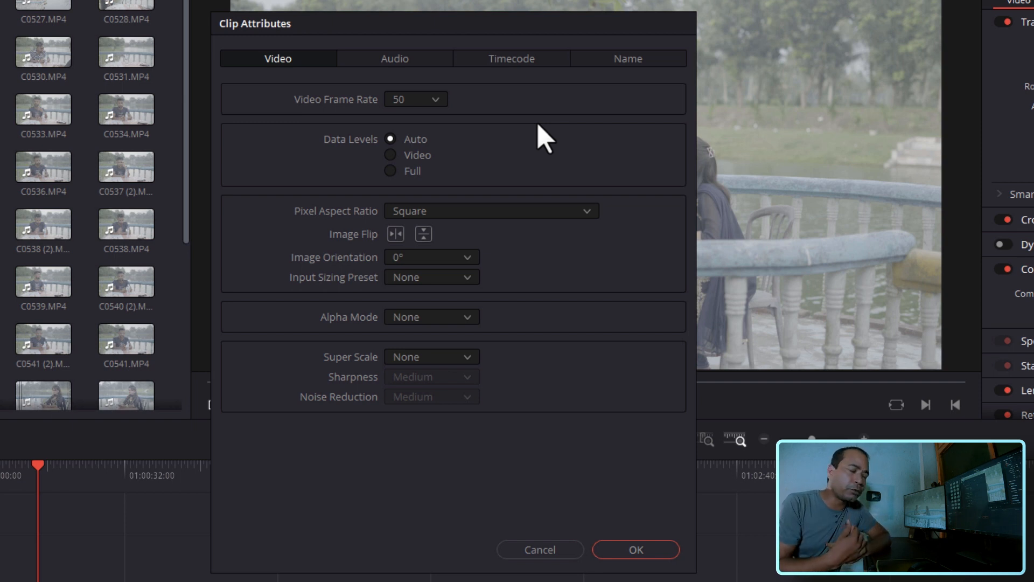
left_click(435, 99)
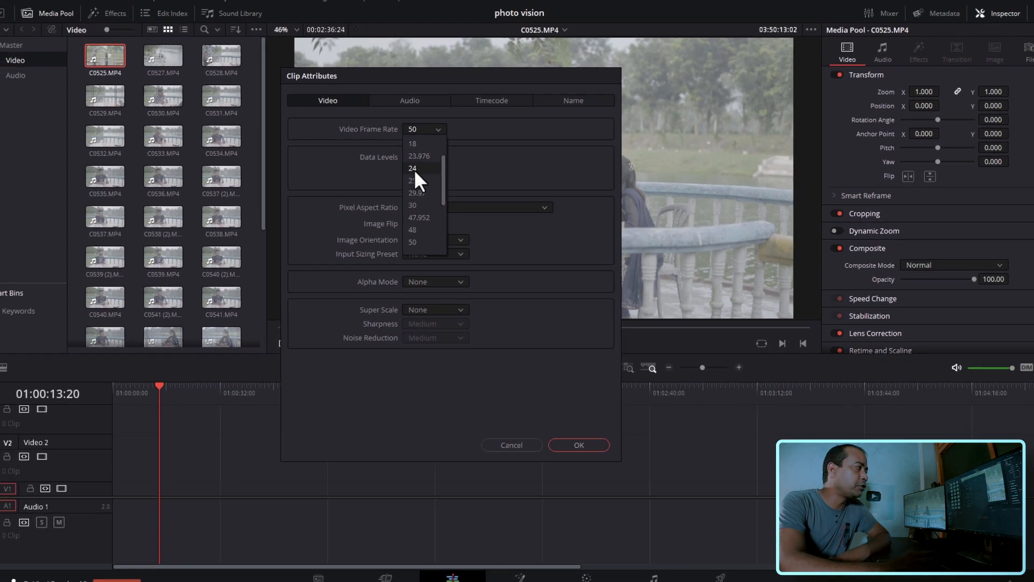
left_click(401, 155)
left_click(574, 436)
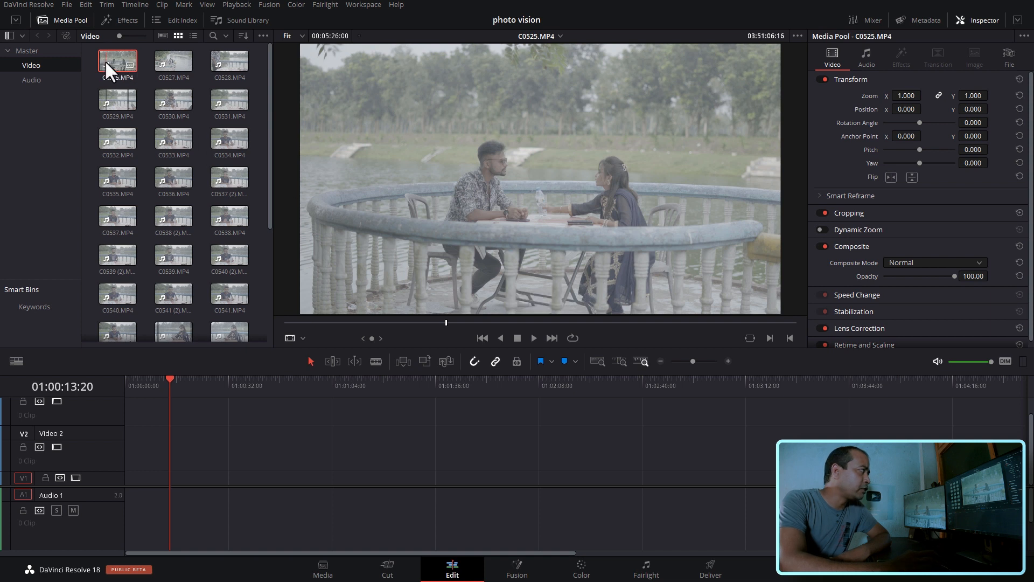
- Place C0525.MP4 at the start of the Video 2 track in Timeline 1
left_click_drag(105, 61, 124, 458)
left_click(369, 452)
mouse_move(367, 462)
left_mouse_down()
mouse_move(364, 472)
mouse_move(363, 457)
left_mouse_up()
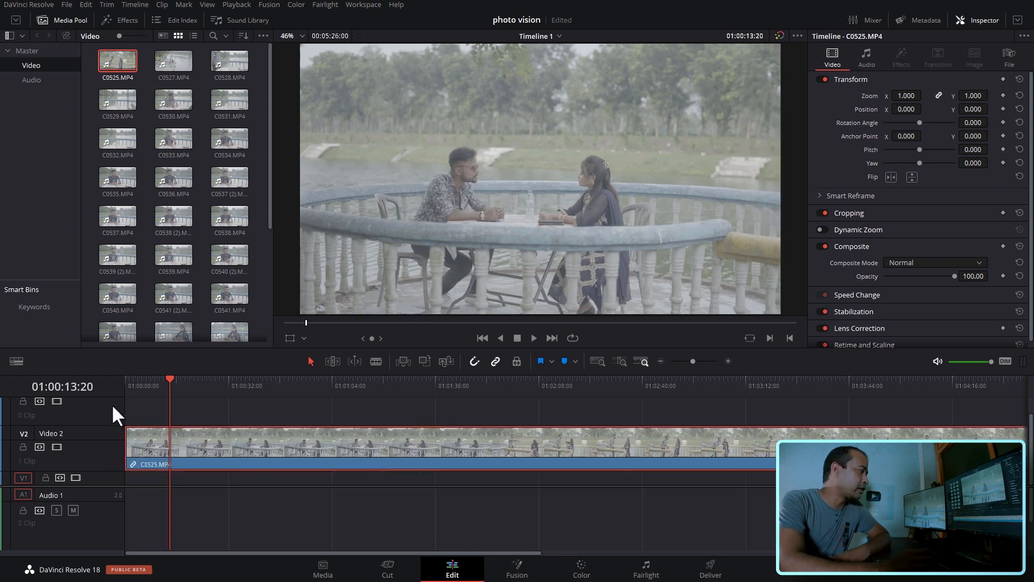
- Skim C0525.MP4 on the timeline, mute the playback audio and play the clip from 01:01:55:12
left_click_drag(184, 383, 473, 386)
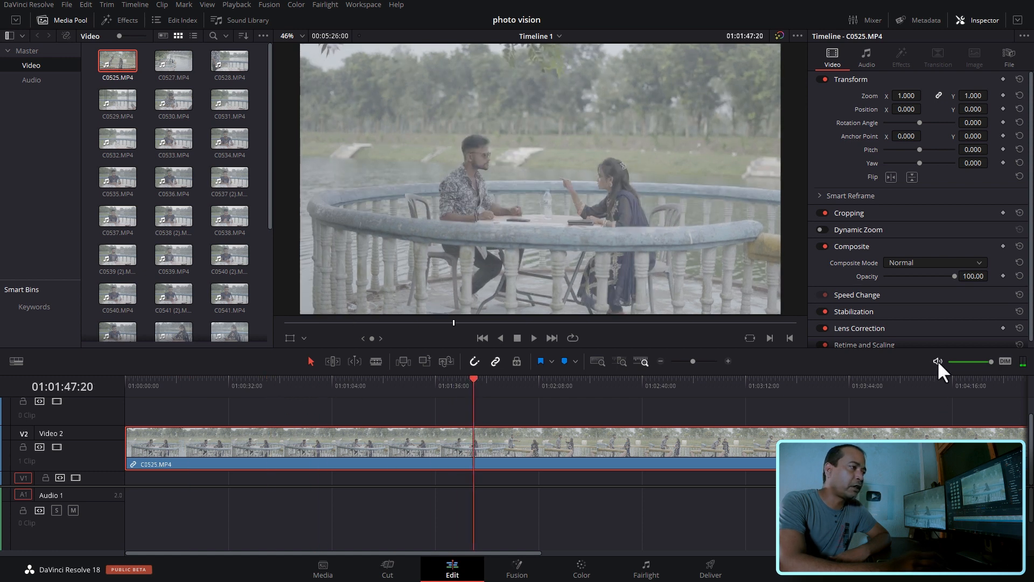
left_click_drag(464, 381, 496, 380)
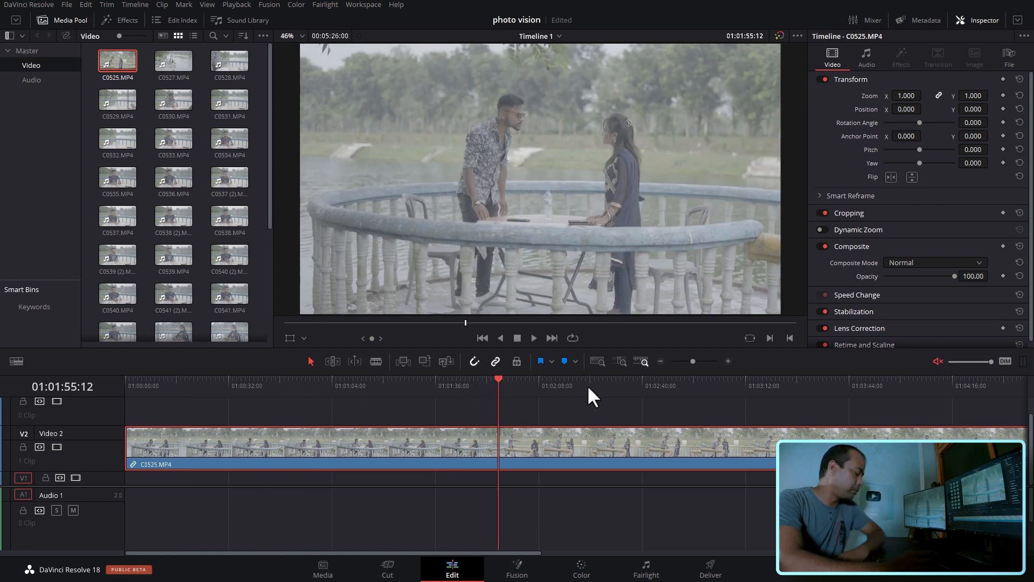
key("space")
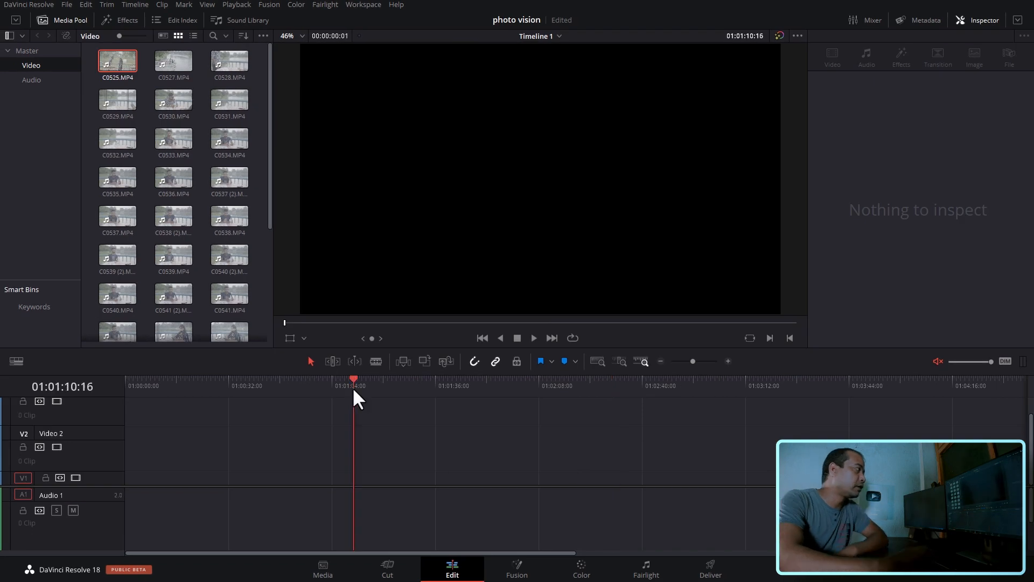
- Hide the Inspector, place C0527.MP4 with its audio at the start of Video 1 and enlarge the timeline area
left_click(167, 63)
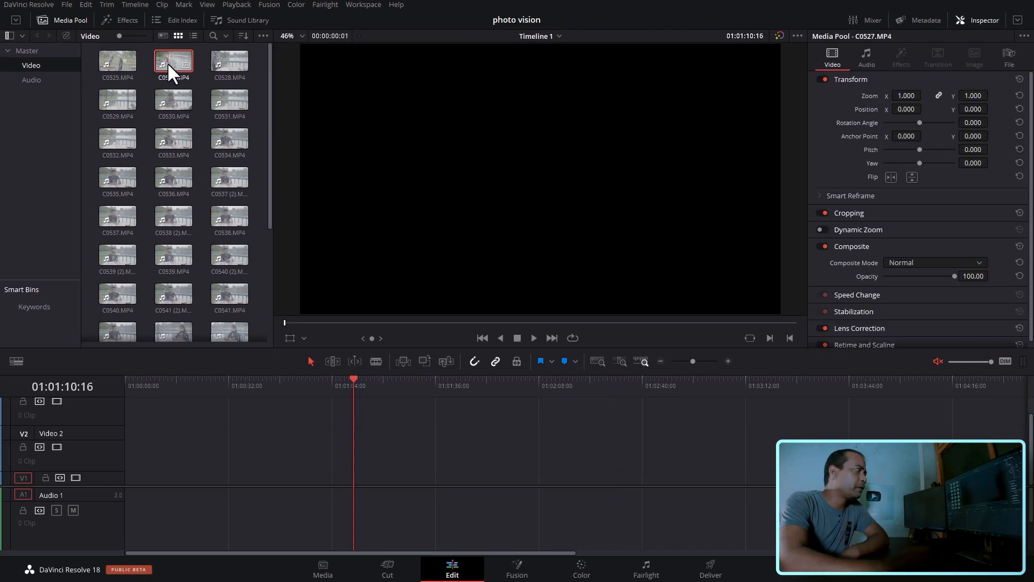
double_click(167, 63)
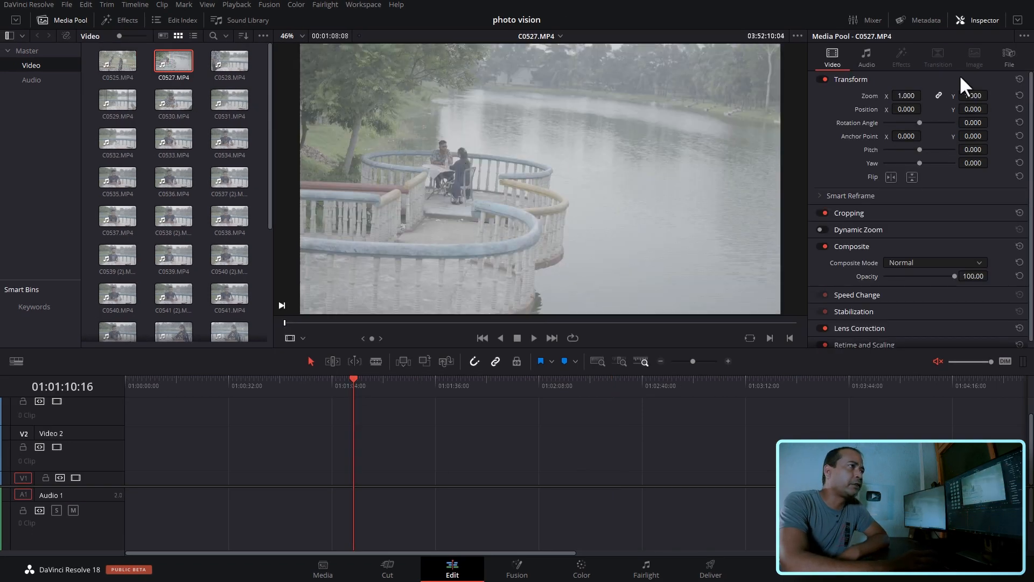
left_click(987, 16)
left_click_drag(435, 148, 212, 470)
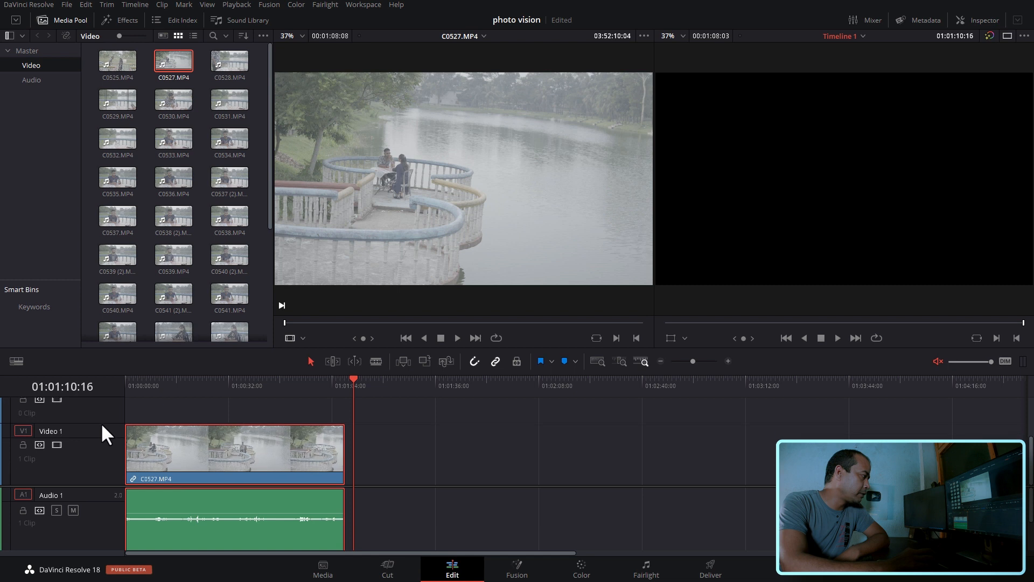
left_click_drag(286, 370, 282, 335)
- Return the playhead to the timeline start and play the opening seconds of C0527.MP4
left_click(272, 350)
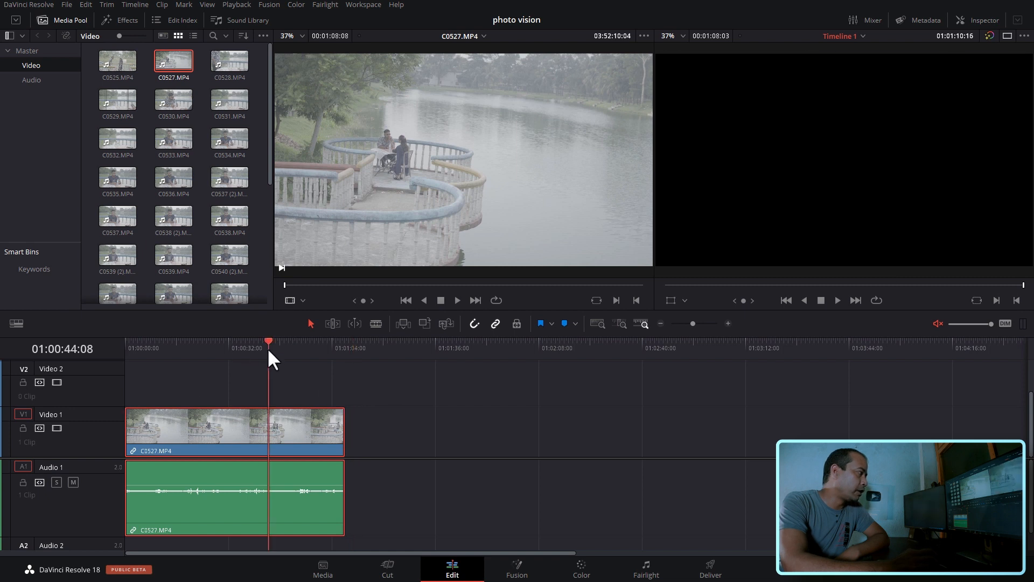
key("Home")
key("Home")
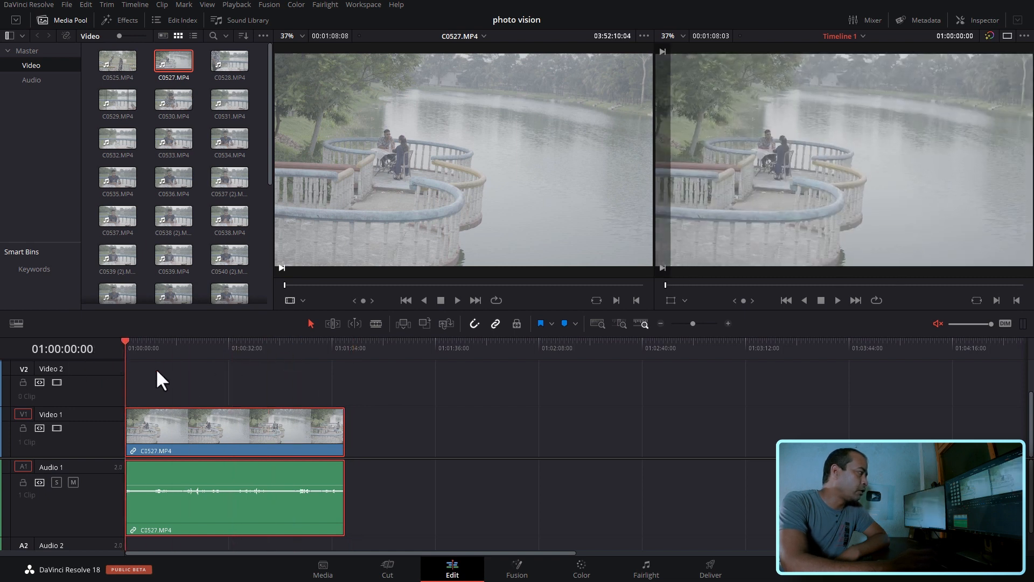
left_click(153, 367)
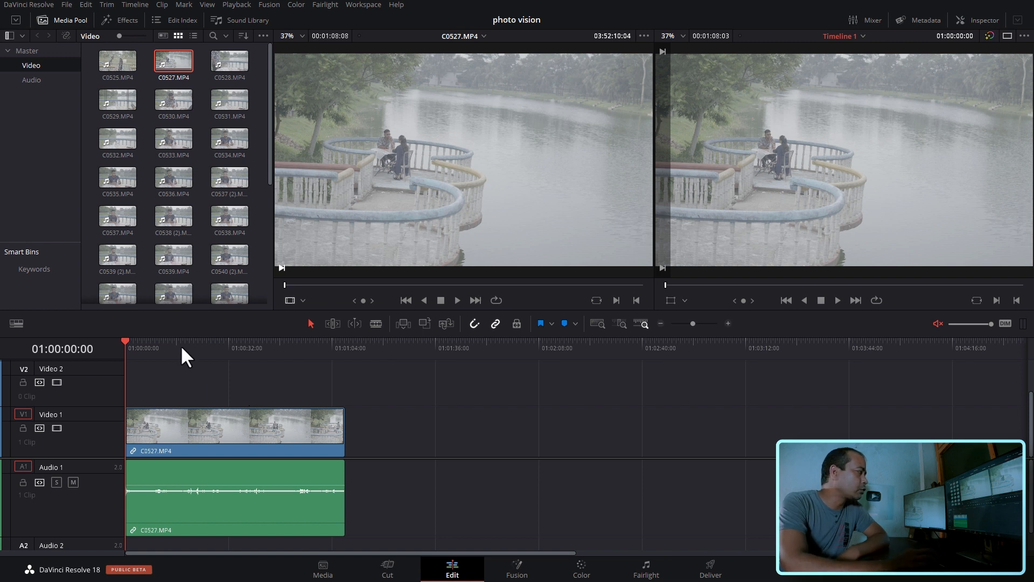
key("space")
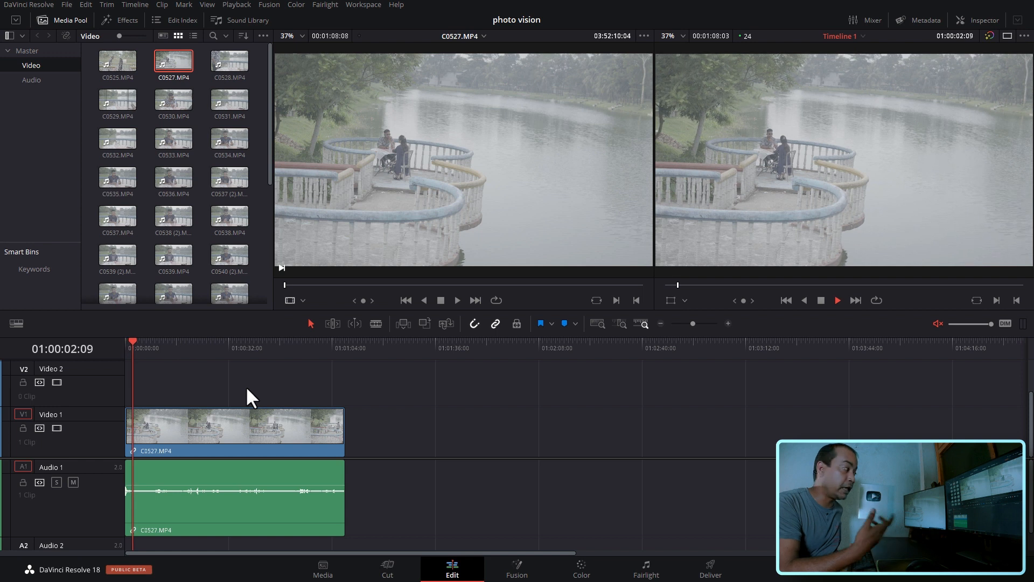
key("space")
- Add a 12 frame Cross Dissolve to the beginning of C0527.MP4 on Video 1
key("Home")
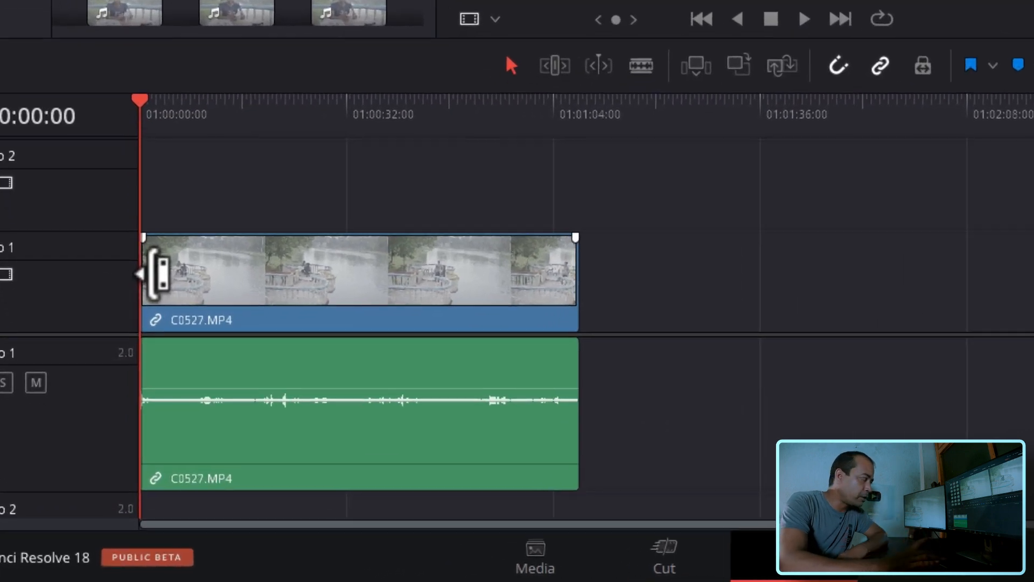
right_click(156, 272)
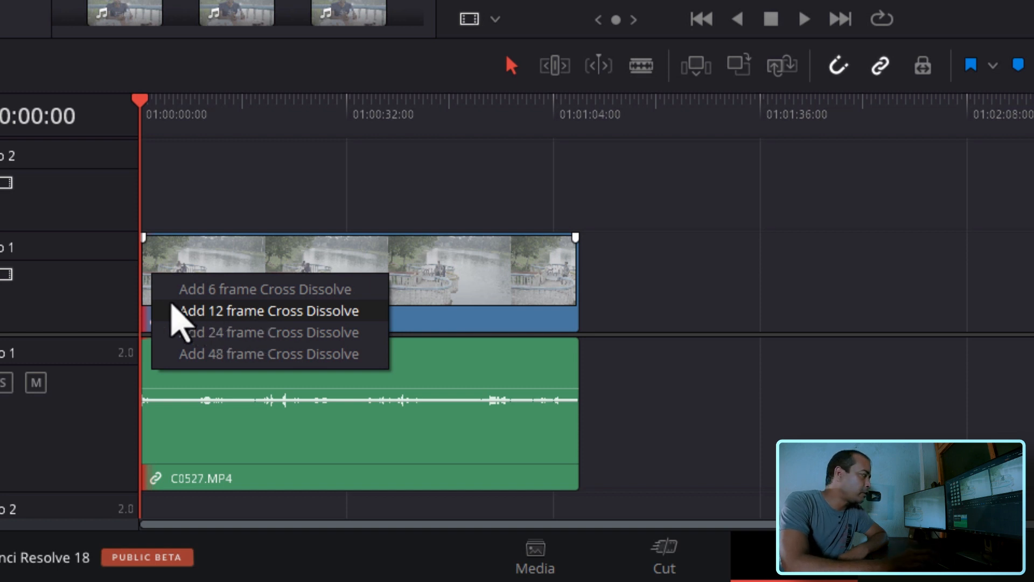
left_click(286, 312)
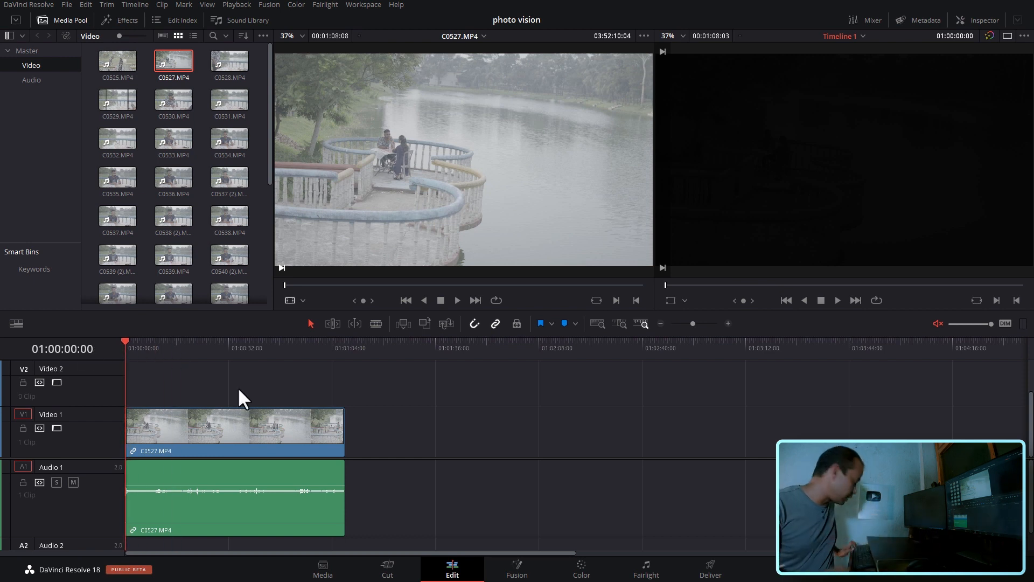
- Play the opening of C0527.MP4 twice from the timeline start to check the fade-in
key("space")
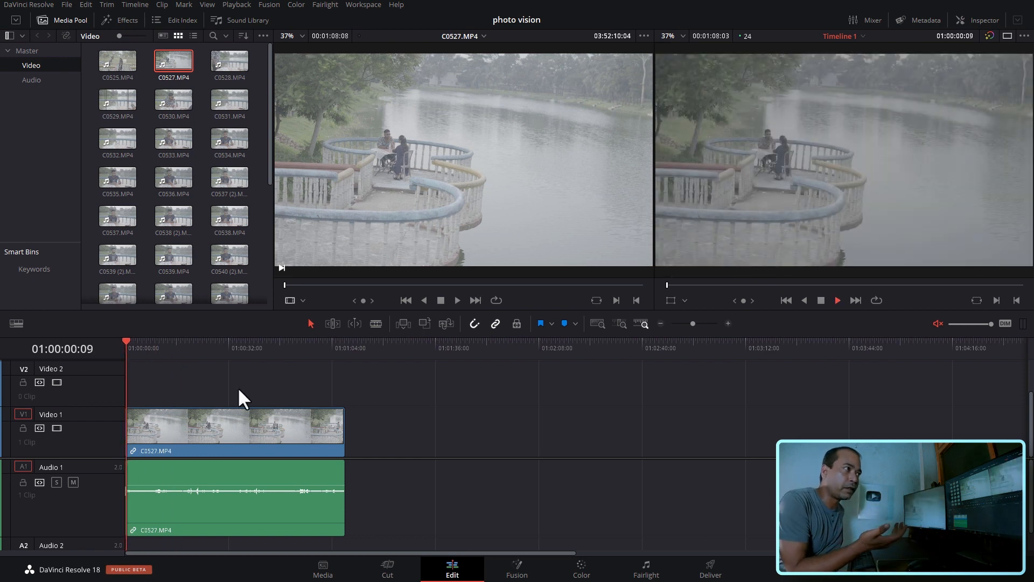
key("space")
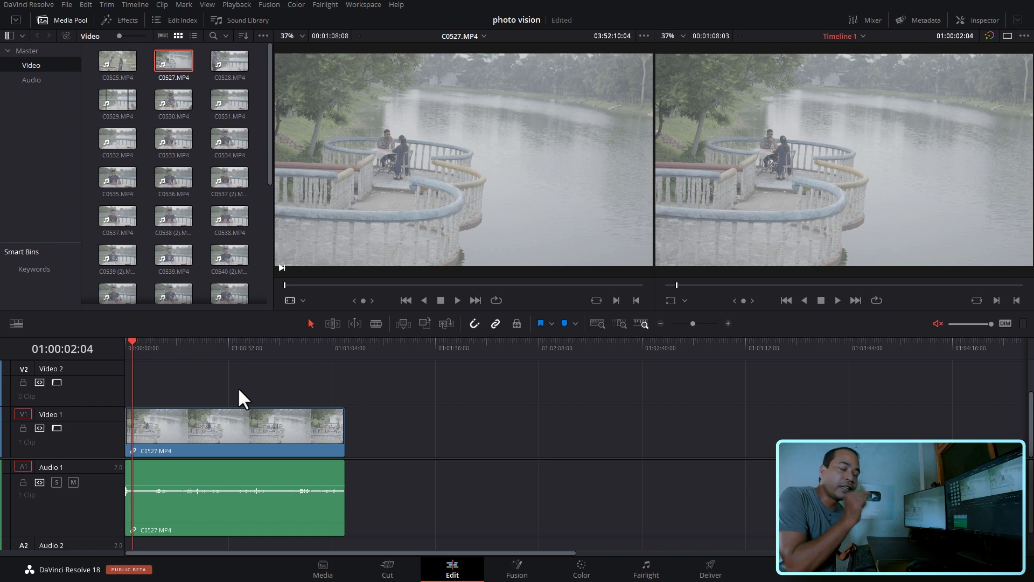
key("Home")
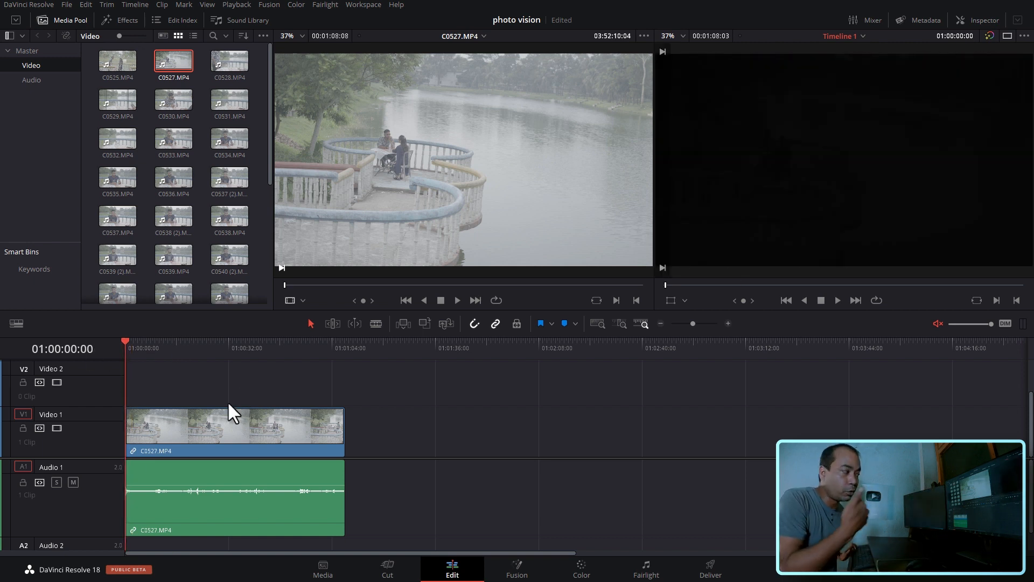
key("space")
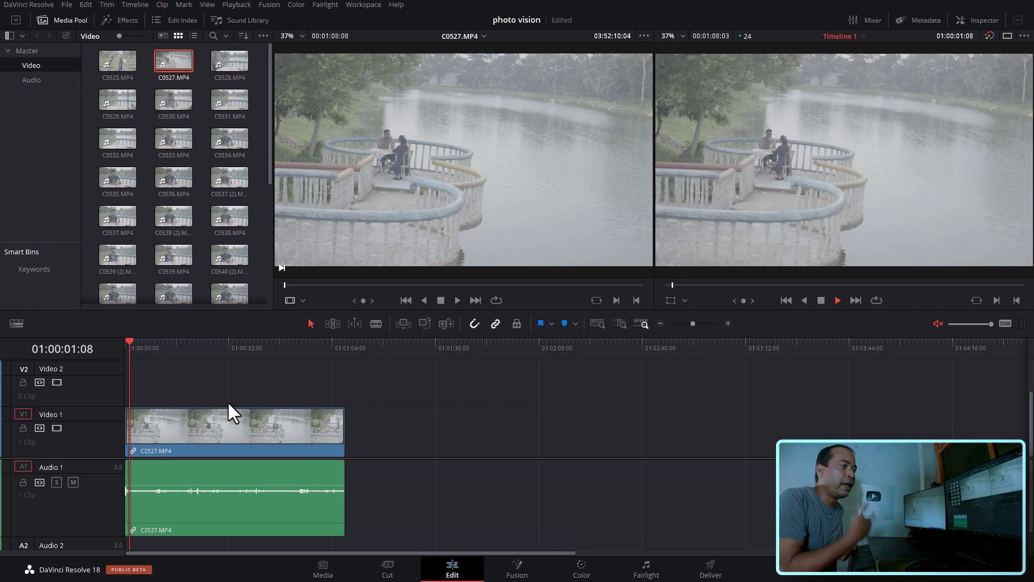
key("space")
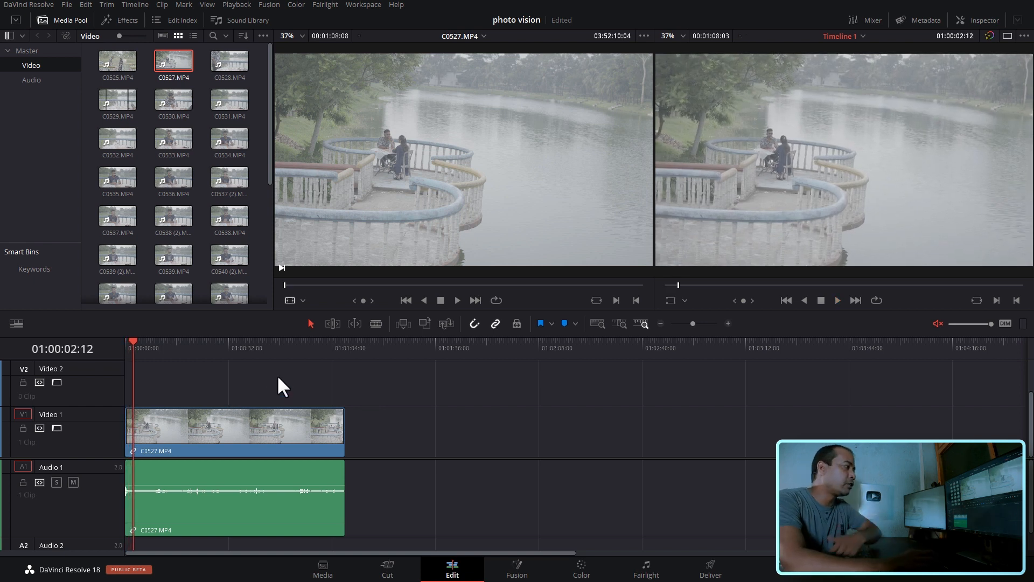
- Add a 12 frame Cross Dissolve to the end of C0527.MP4 with the playhead at the clip's end
left_click_drag(327, 356, 335, 361)
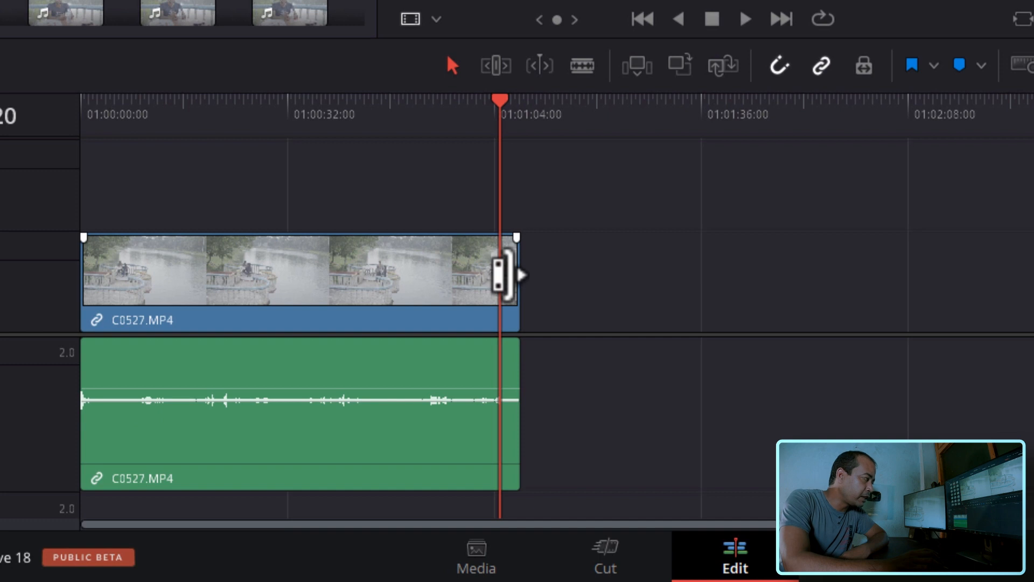
key("Down")
right_click(500, 274)
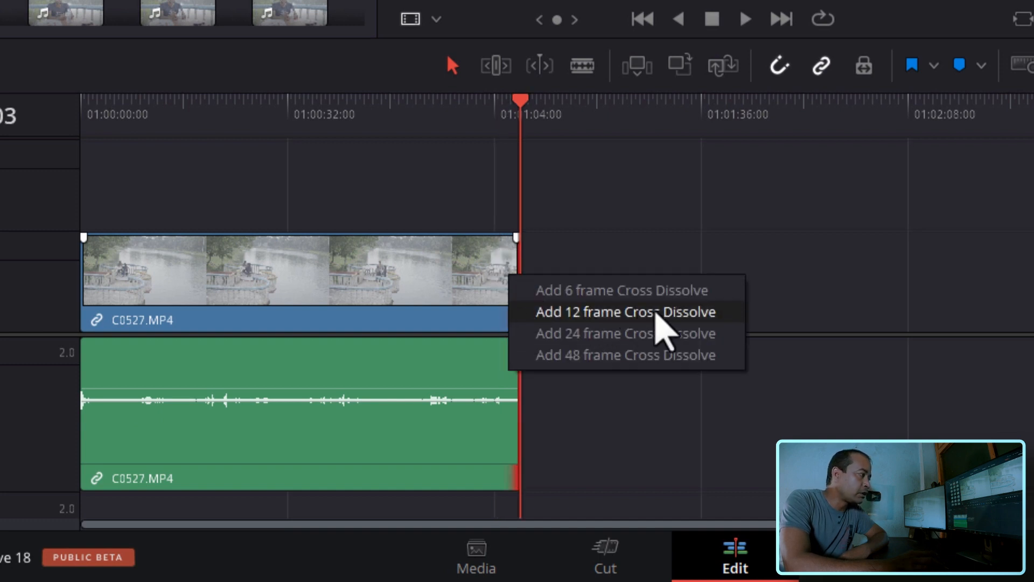
left_click(657, 313)
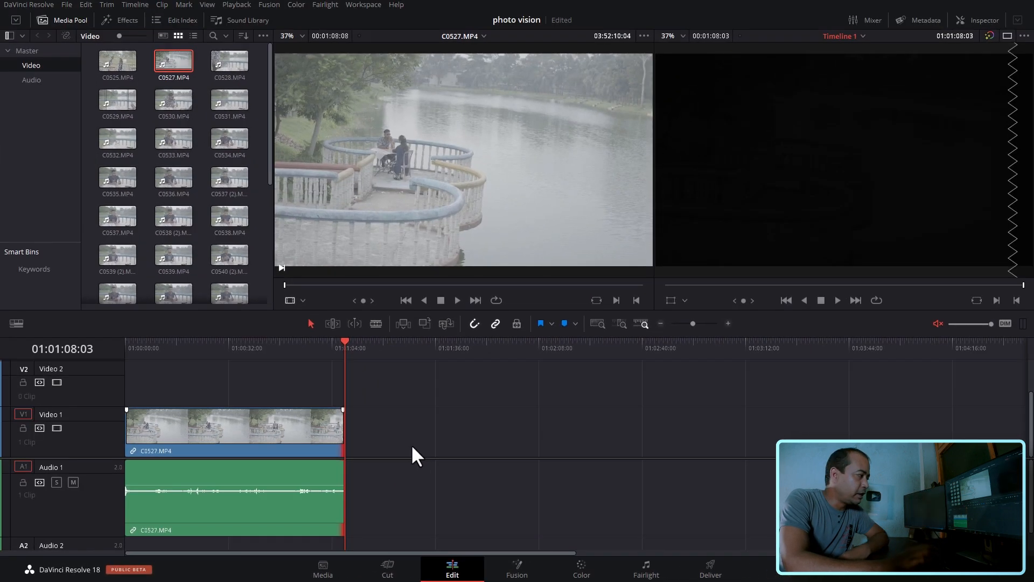
left_click(329, 348)
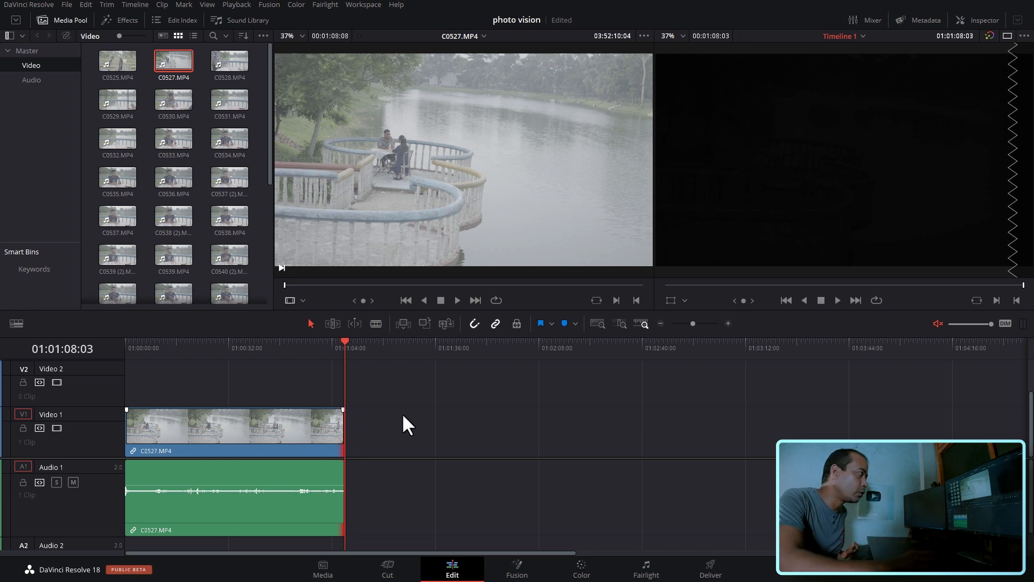
- Place C0537 (2).MP4 with its audio on Video 1, leaving a short gap after C0527.MP4
mouse_move(218, 176)
left_mouse_down()
mouse_move(403, 451)
mouse_move(370, 448)
left_mouse_up()
left_click(393, 453)
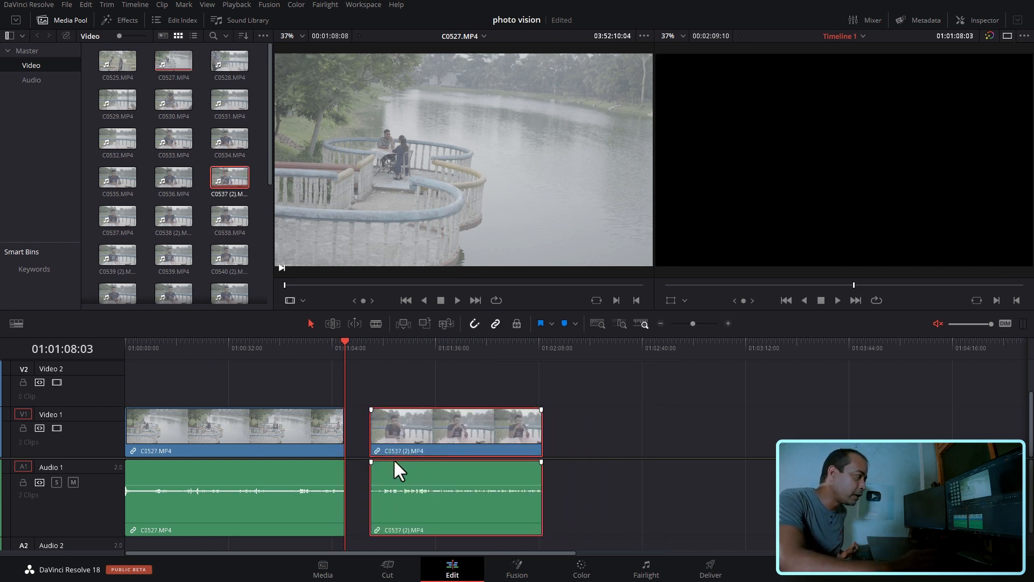
- Add a 12 frame Cross Dissolve to the beginning of C0537 (2).MP4 and move the clip up against the end of C0527.MP4
right_click(377, 433)
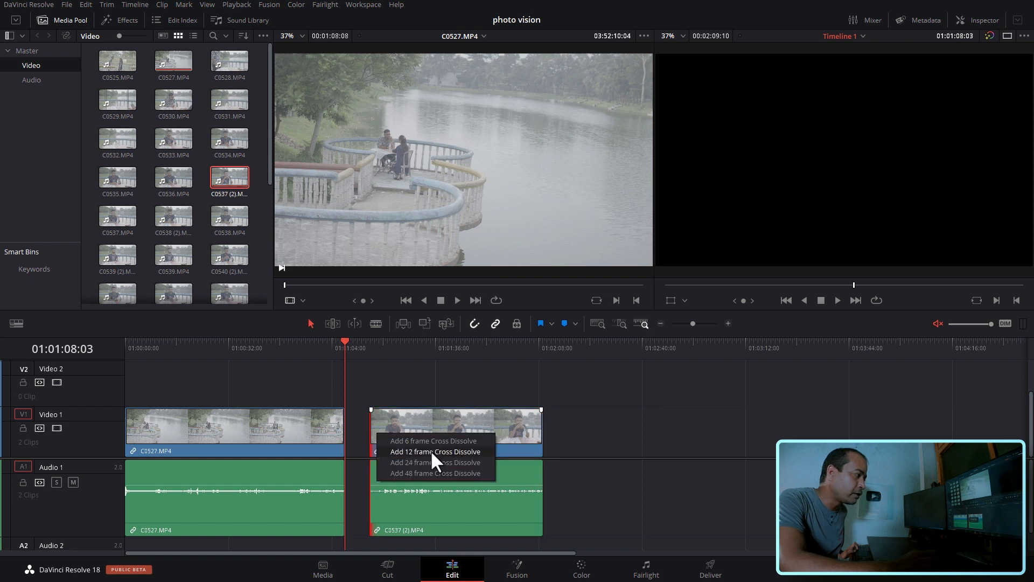
left_click(459, 452)
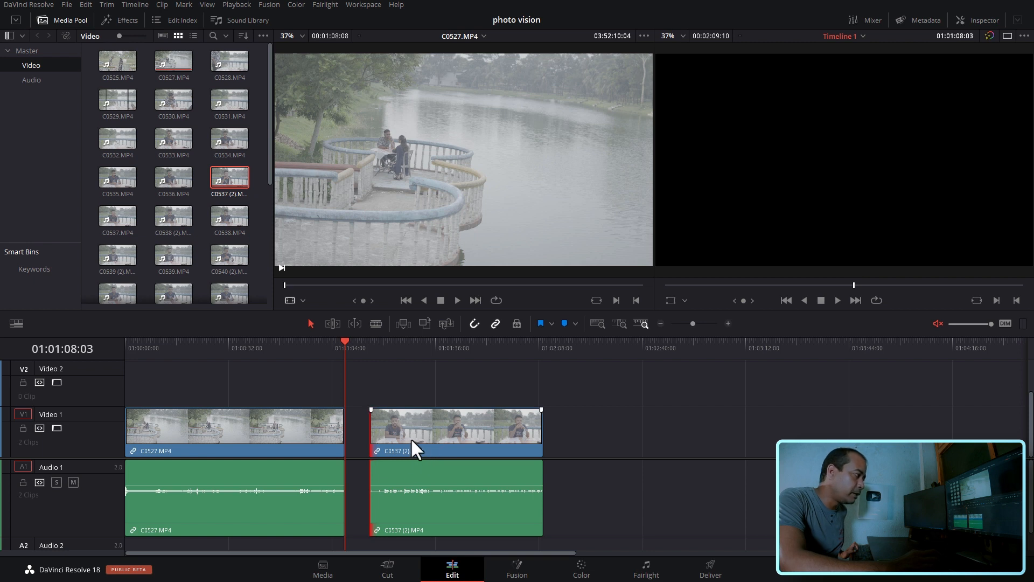
left_click_drag(453, 434, 434, 434)
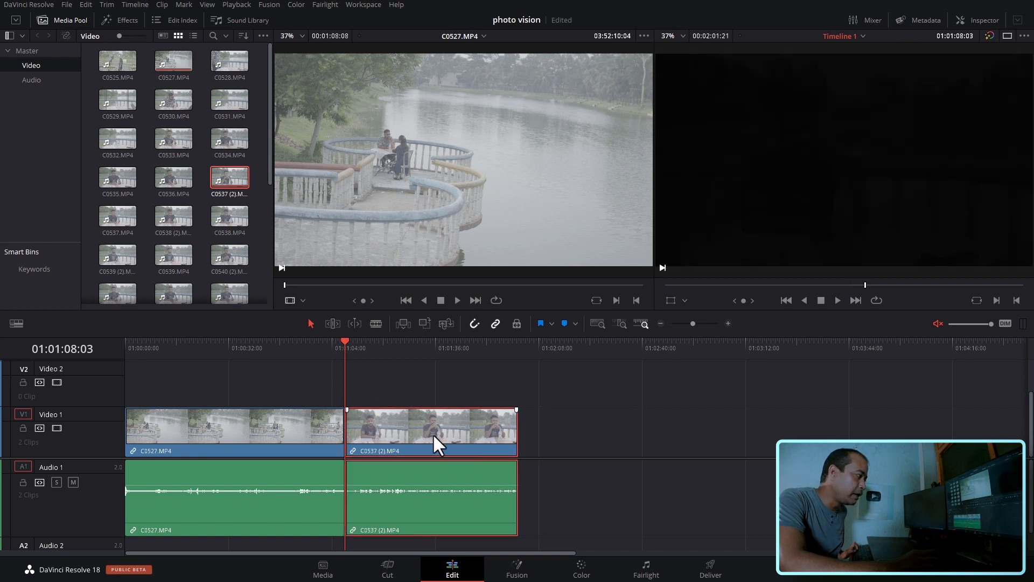
- Play across the cut between C0527.MP4 and C0537 (2).MP4 from about 01:01:03:08 to check the dissolves
left_click_drag(333, 344, 344, 346)
left_click(404, 377)
left_click(332, 345)
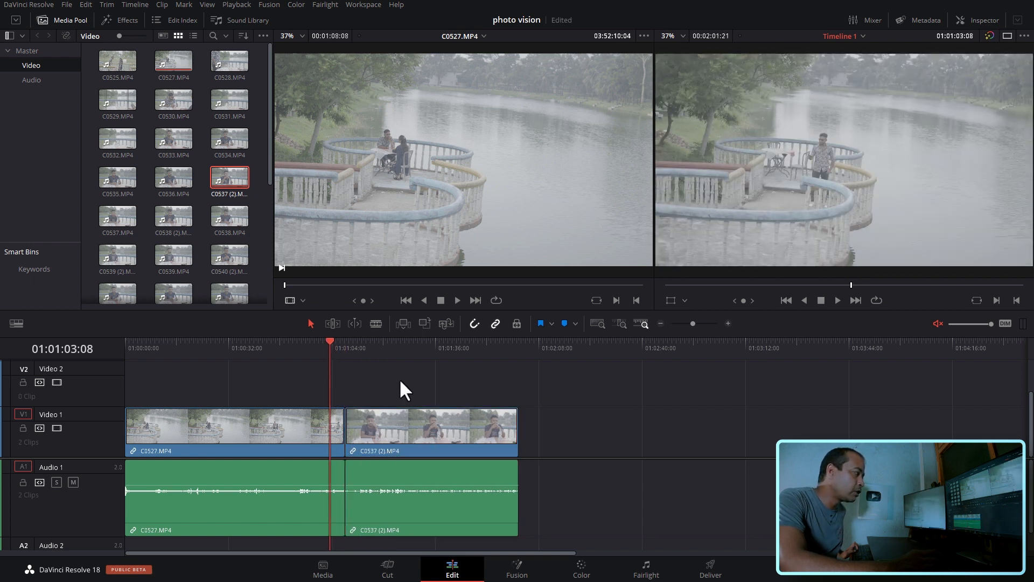
key("space")
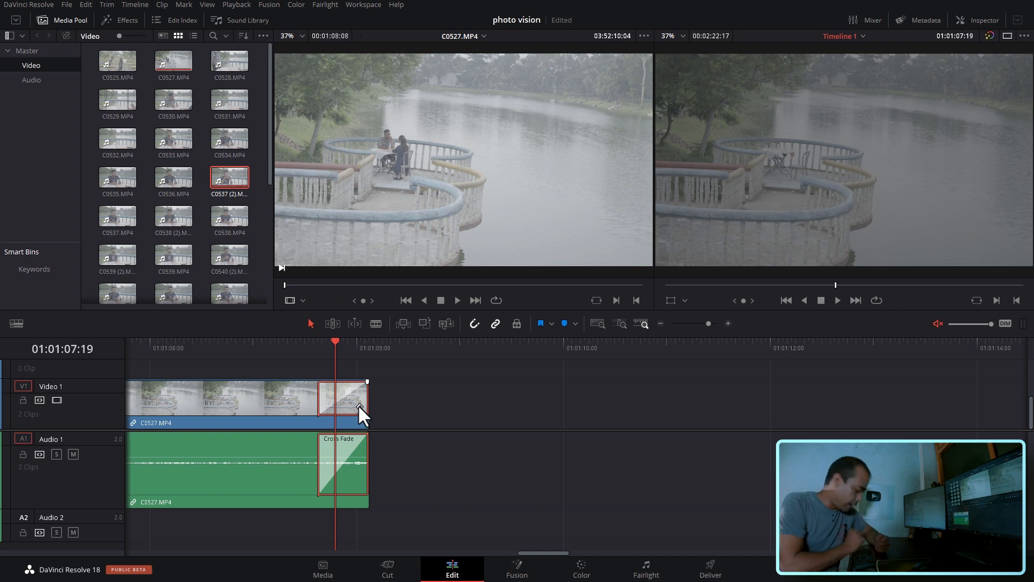
- Replace the Cross Dissolve at the end of C0527.MP4 with a 24 frame Cross Dissolve
key("Delete")
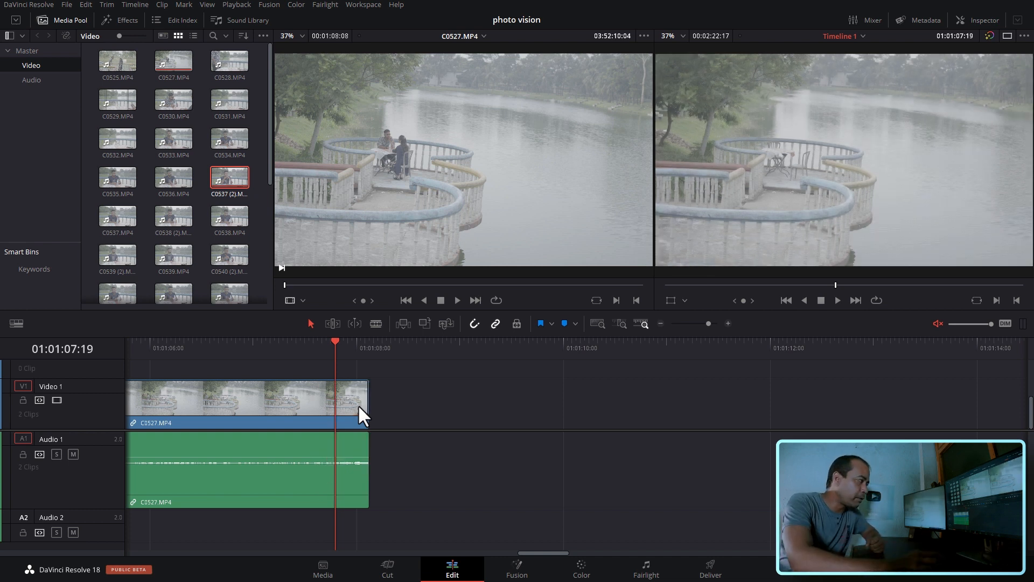
right_click(364, 408)
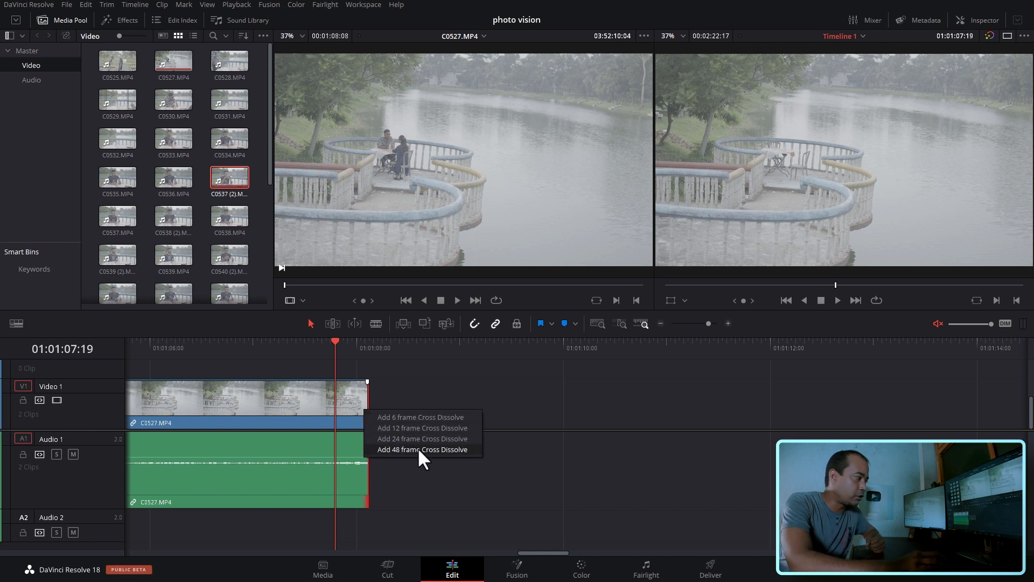
left_click(420, 450)
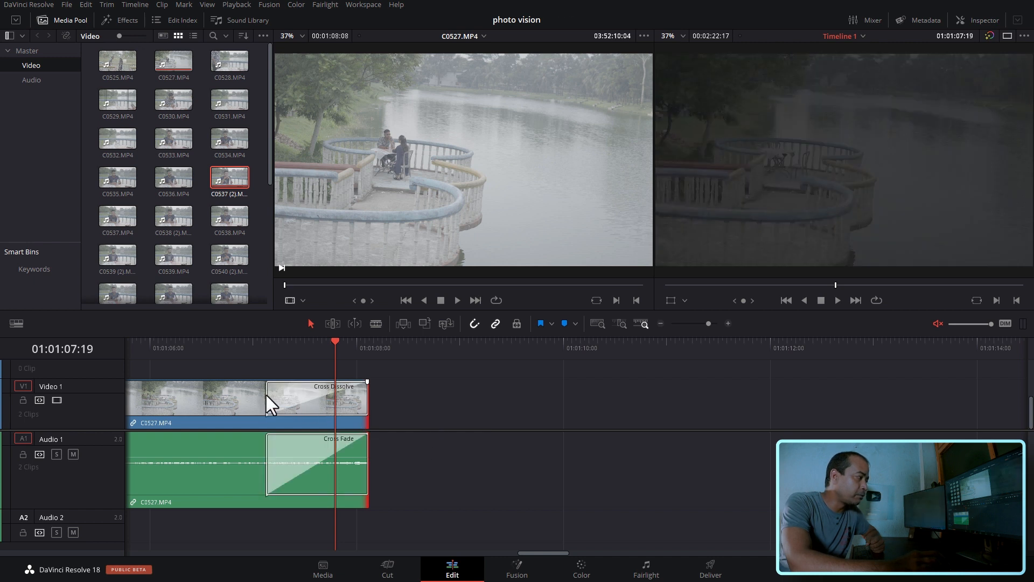
- Play the end of C0527.MP4 from 01:01:06:12 to check the 24 frame fade-out
left_click(202, 351)
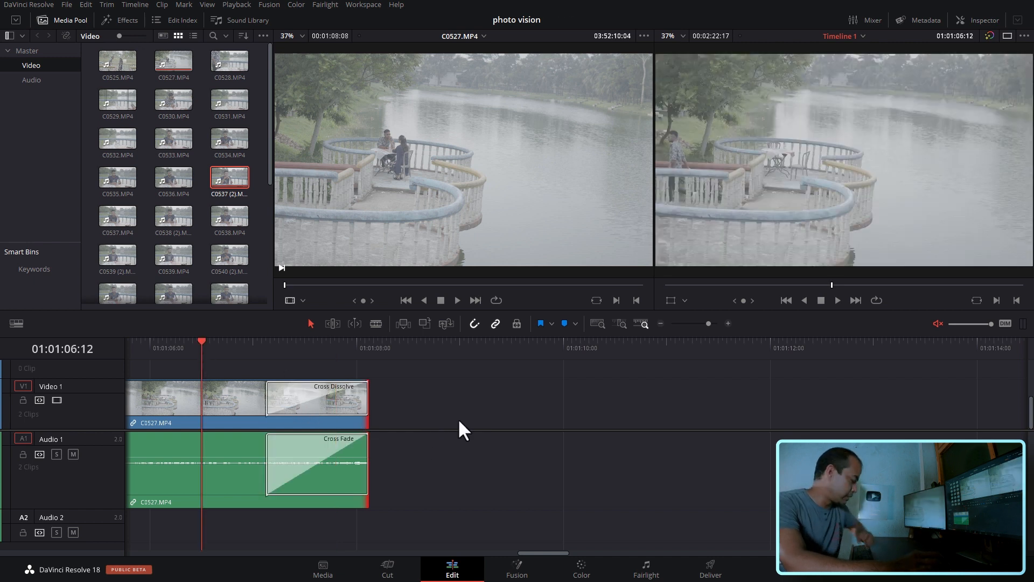
key("space")
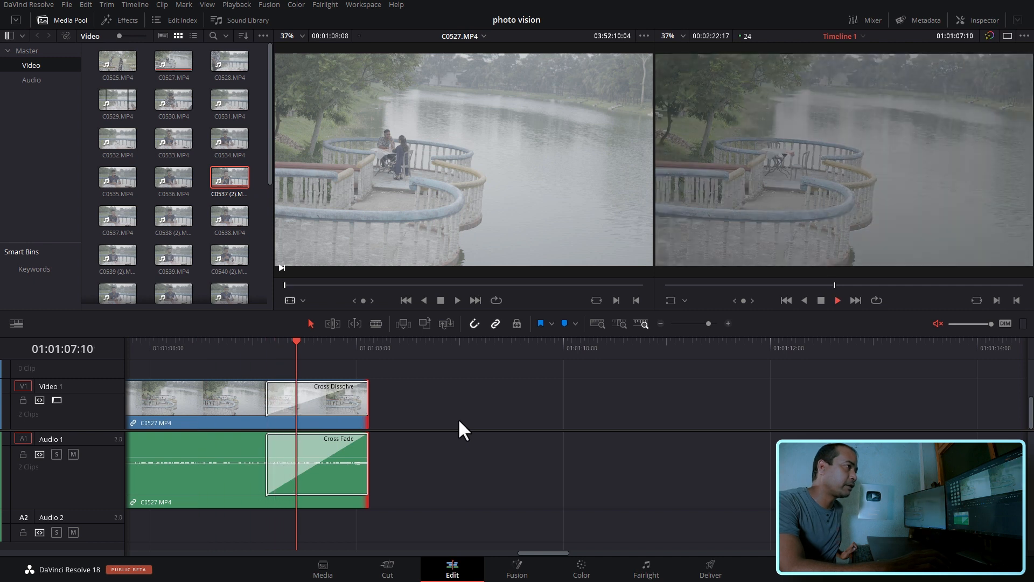
key("space")
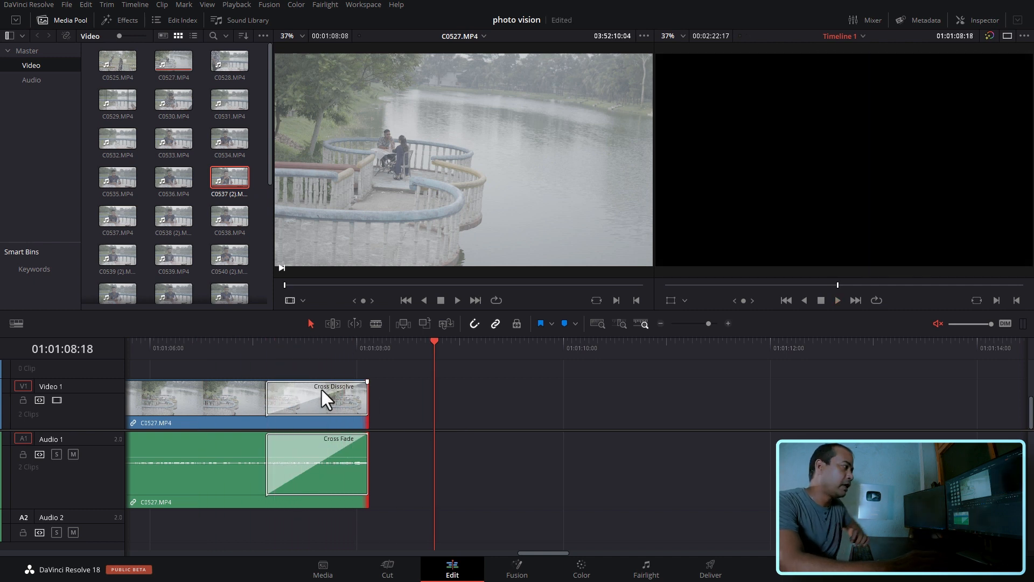
- Replace the 24 frame Cross Dissolve at the end of C0527.MP4 with a 48 frame one
left_click(289, 349)
left_click(347, 413)
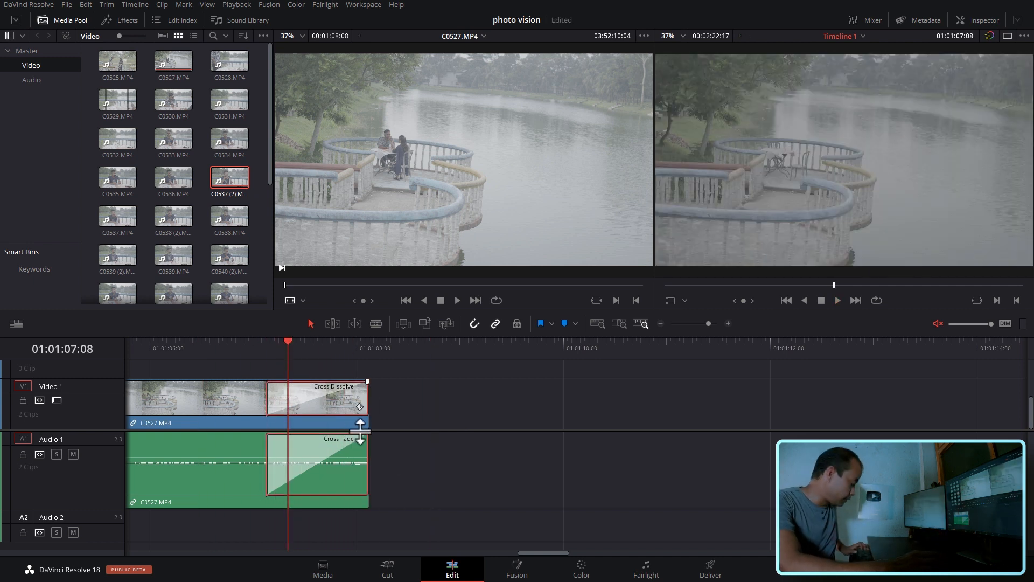
key("Delete")
right_click(369, 412)
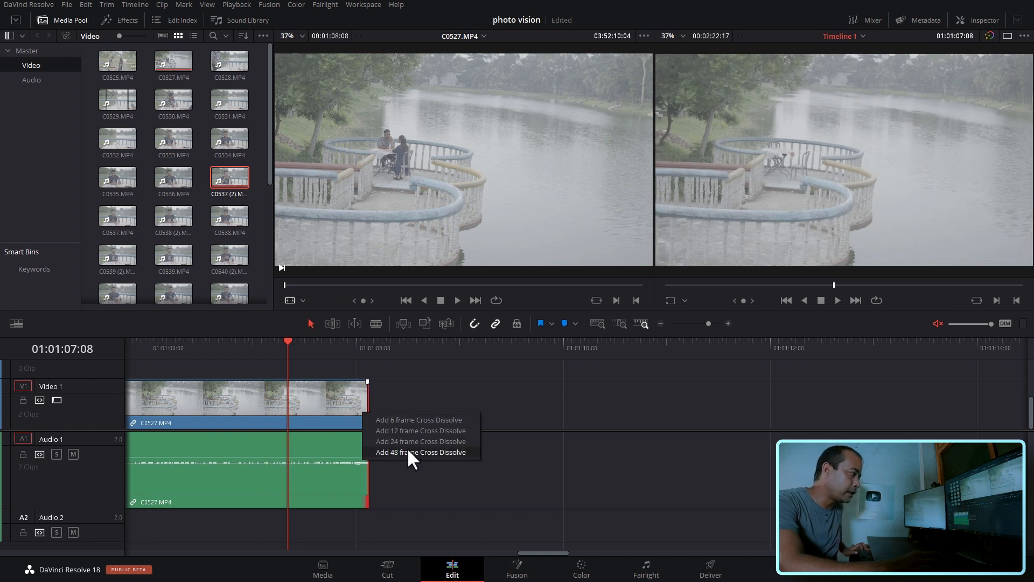
left_click(408, 455)
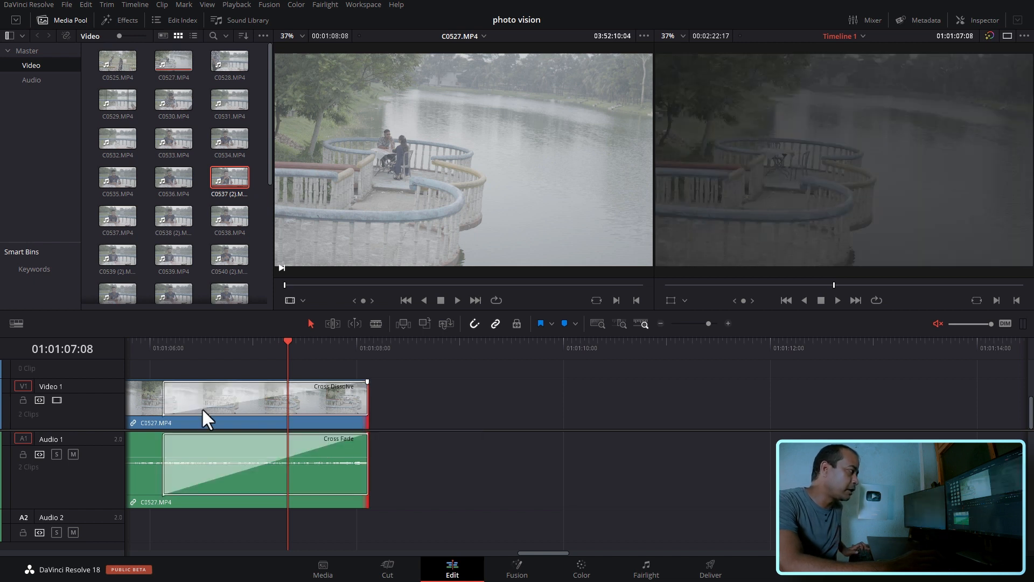
- Play the end of C0527.MP4 from 01:01:05:07 past the clip's end to check the 48 frame fade-out
left_click(660, 324)
left_click(473, 347)
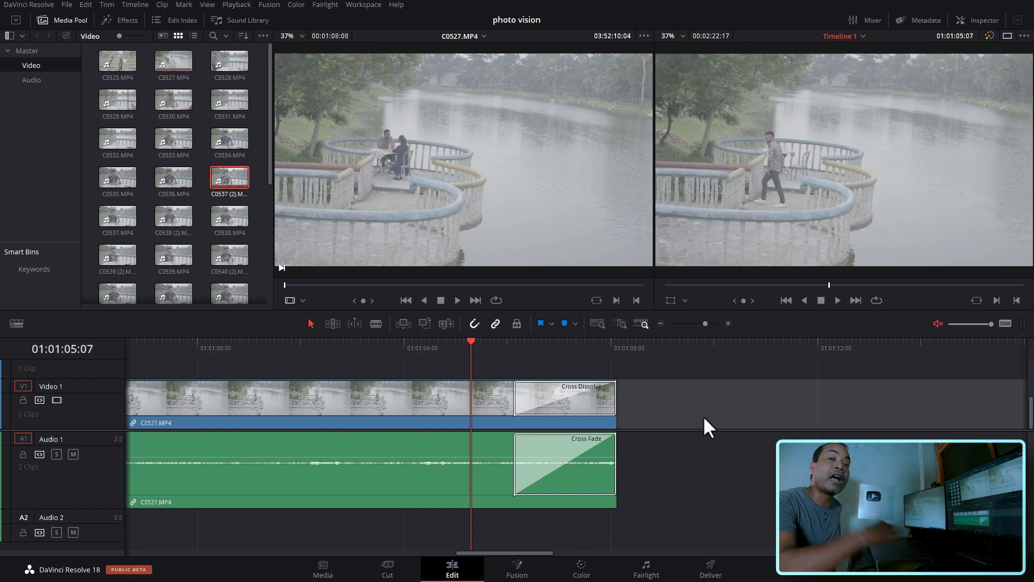
key("space")
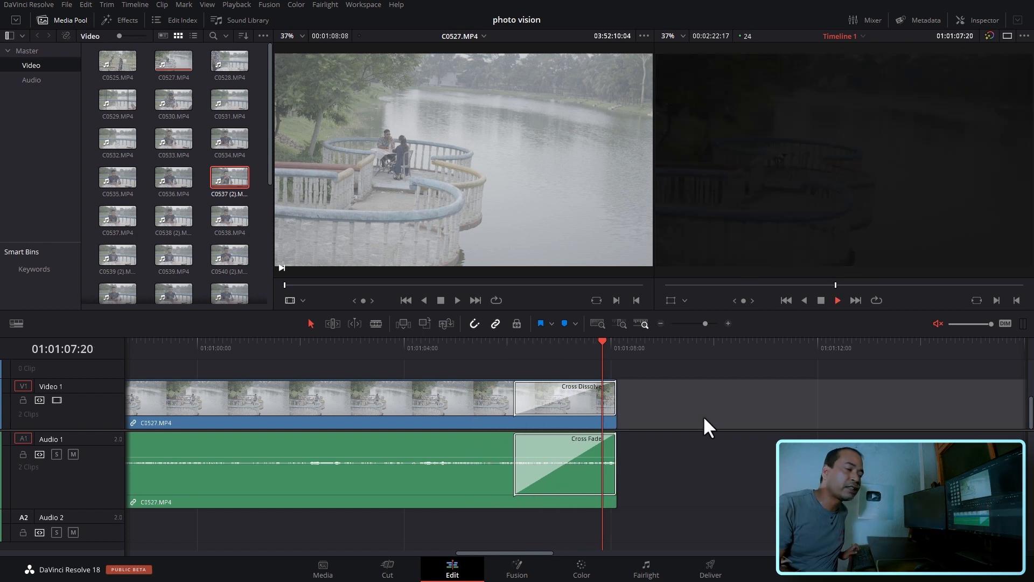
key("space")
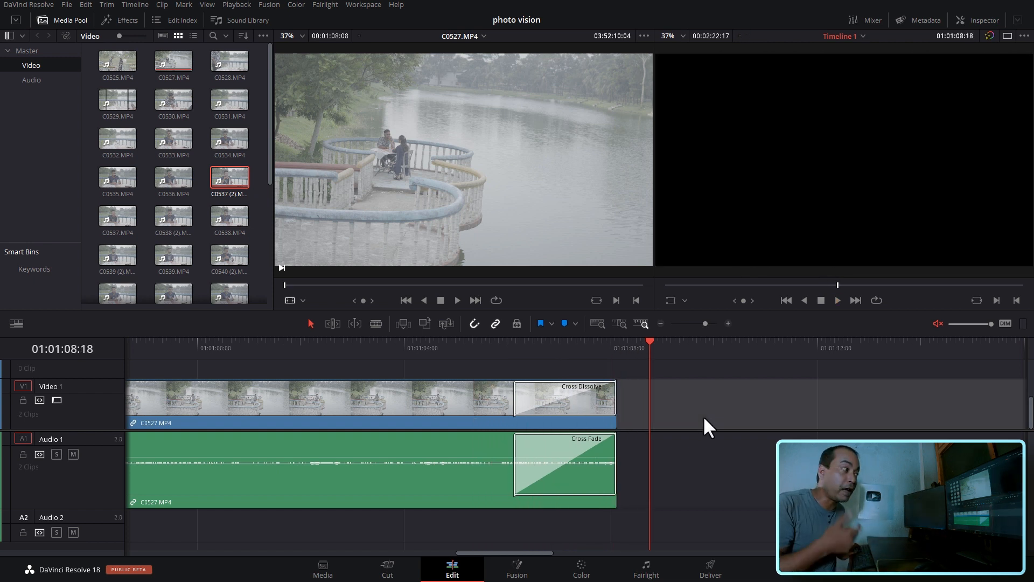
key("space")
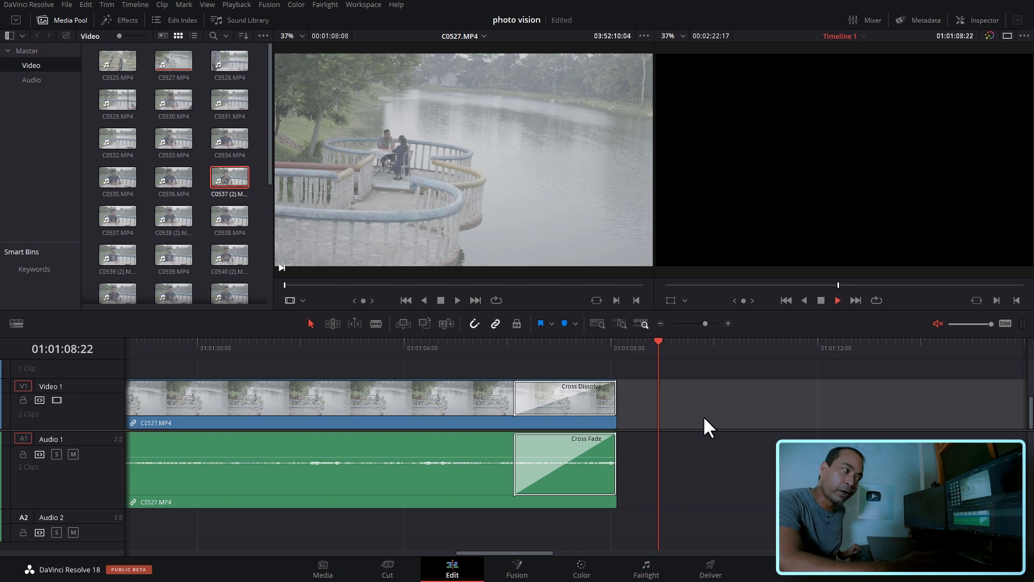
key("space")
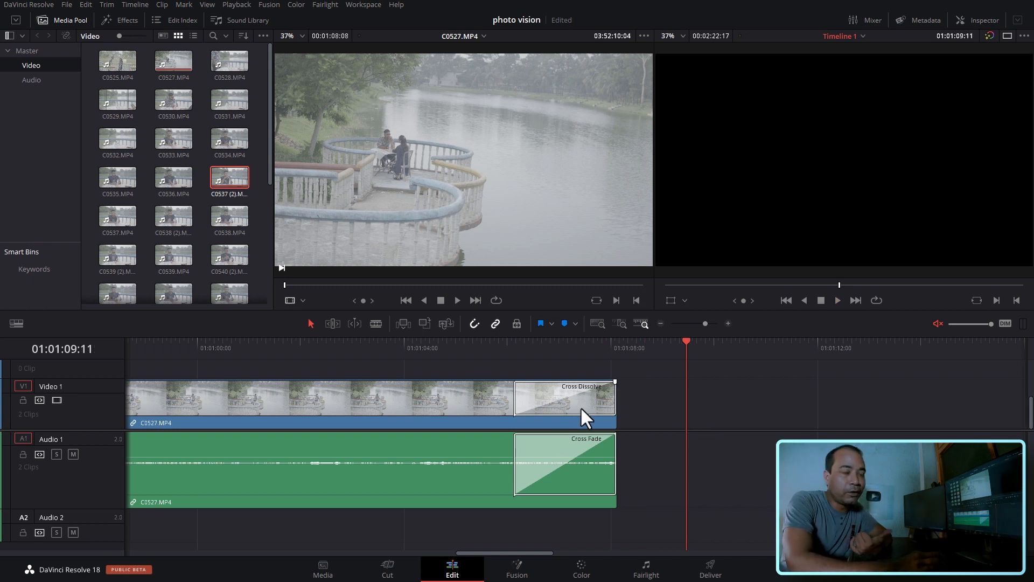
- Stretch the end Cross Dissolve of C0527.MP4 back to about 01:01:00:12 and play through the lengthened fade
left_click(580, 407)
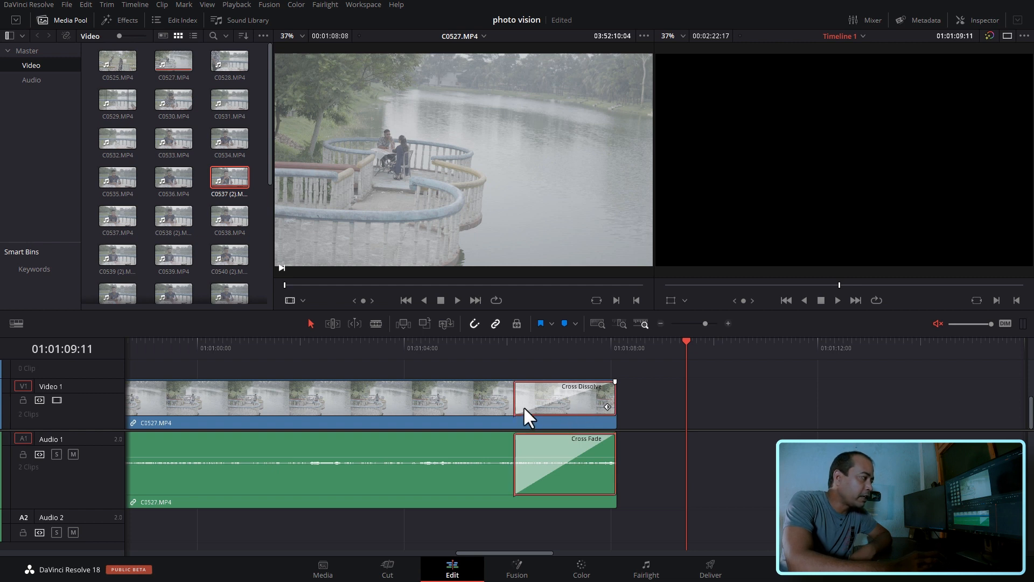
left_click_drag(515, 402, 224, 404)
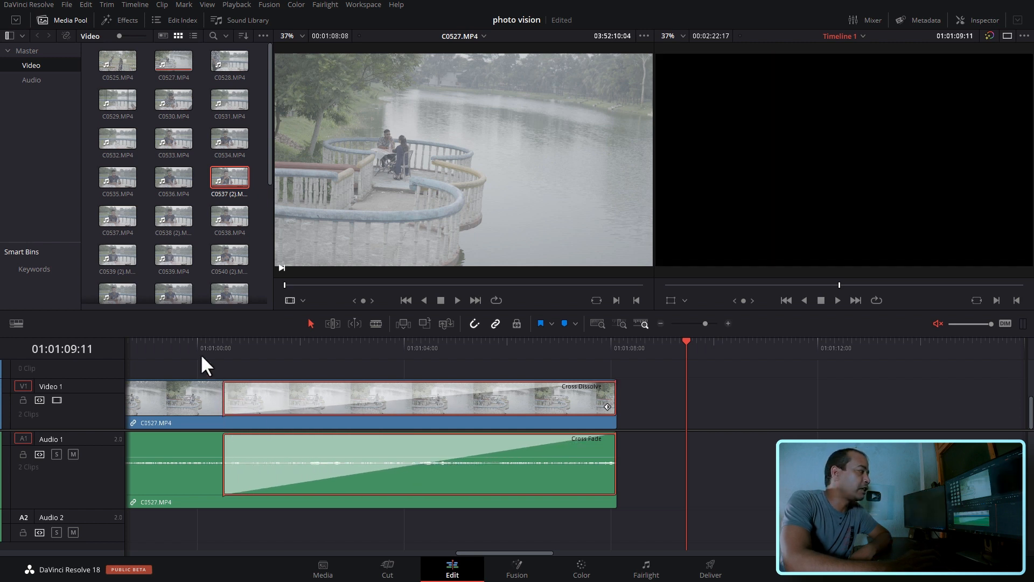
left_click(200, 353)
left_click(259, 360)
key("space")
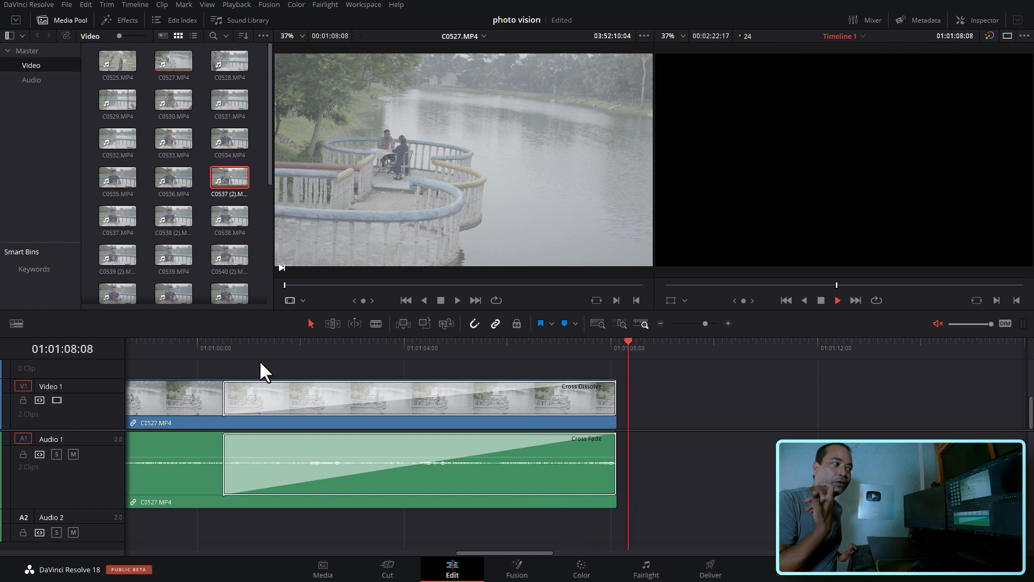
key("space")
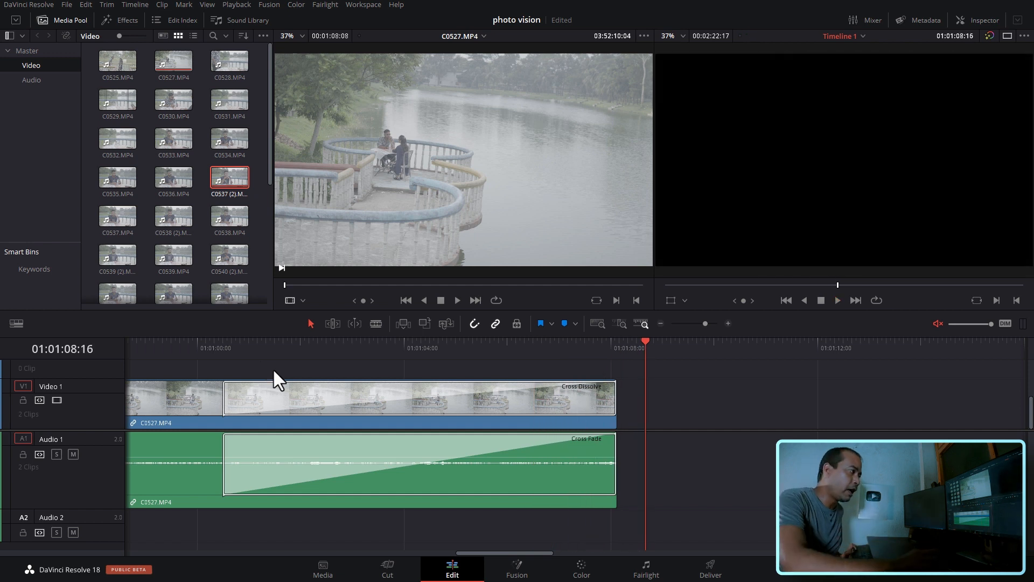
left_click(450, 345)
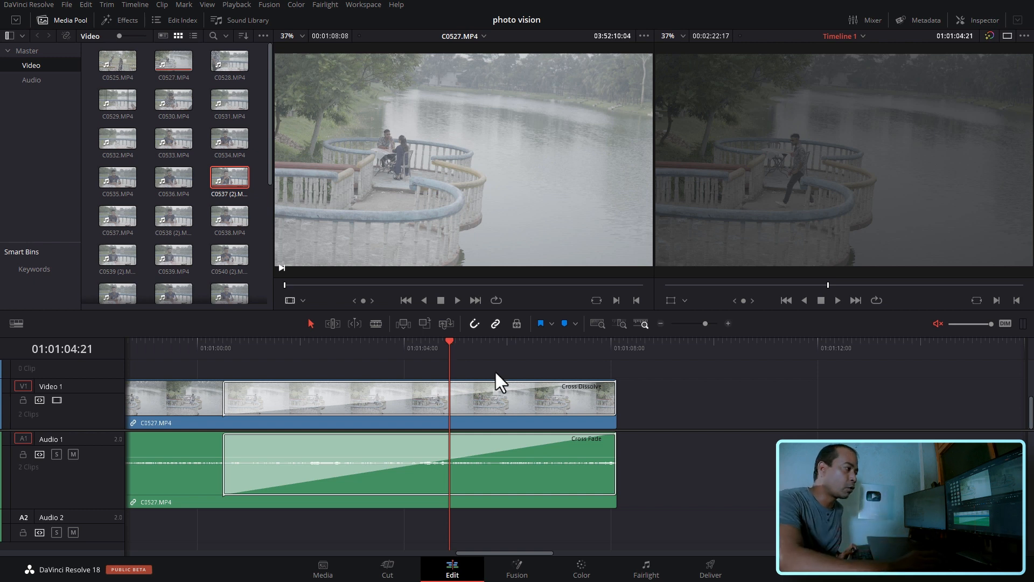
- Replace the stretched end dissolve of C0527.MP4 with a 6 frame Cross Dissolve and play it from 01:01:07:09
left_click(540, 409)
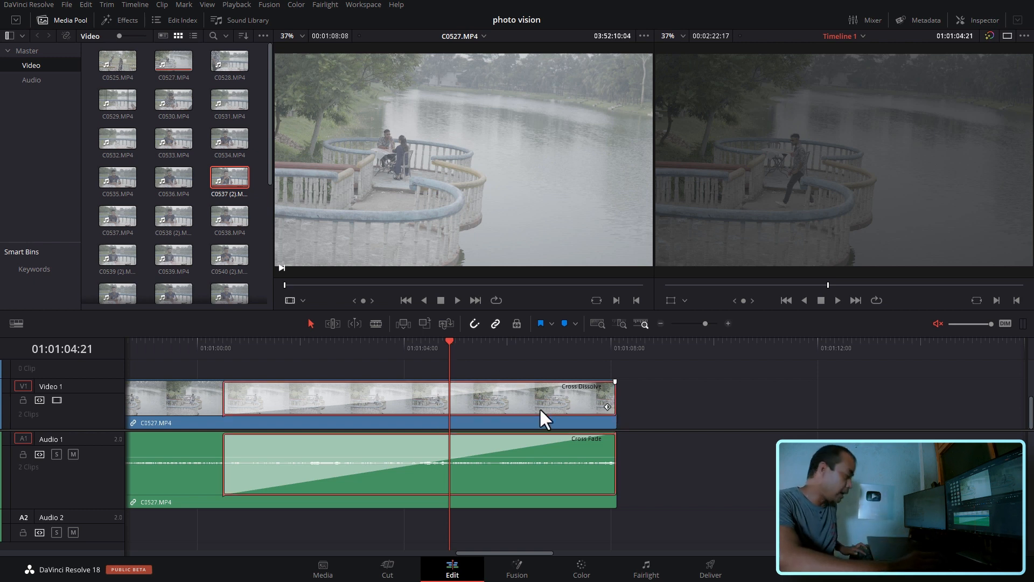
key("BackSpace")
right_click(610, 411)
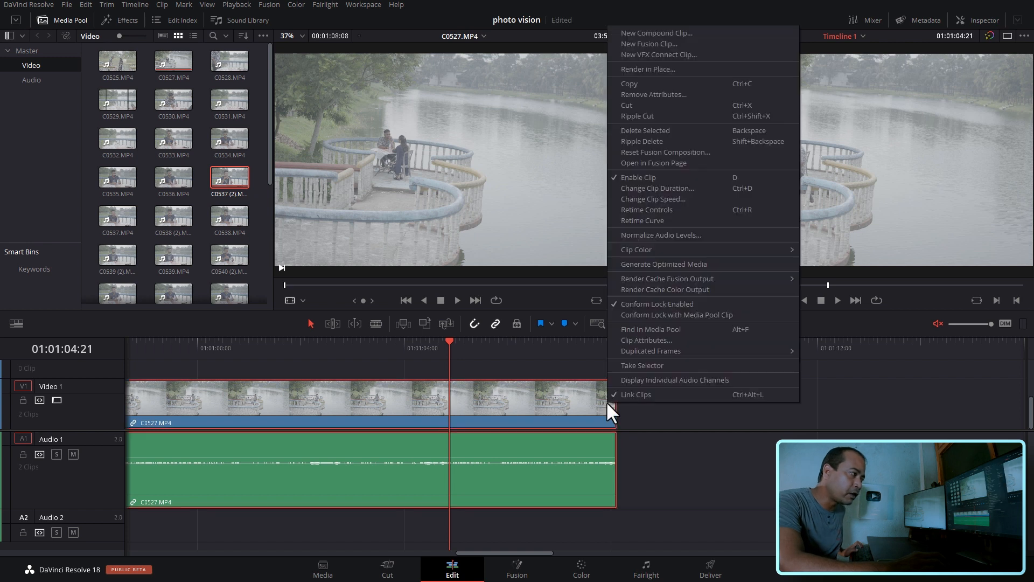
left_click(688, 434)
right_click(609, 414)
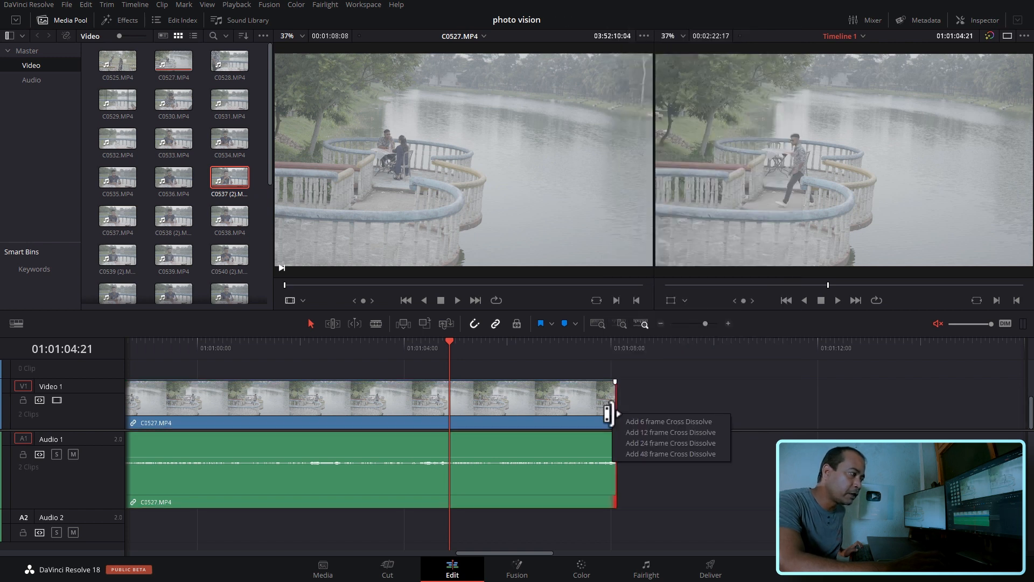
left_click(641, 432)
left_click(581, 351)
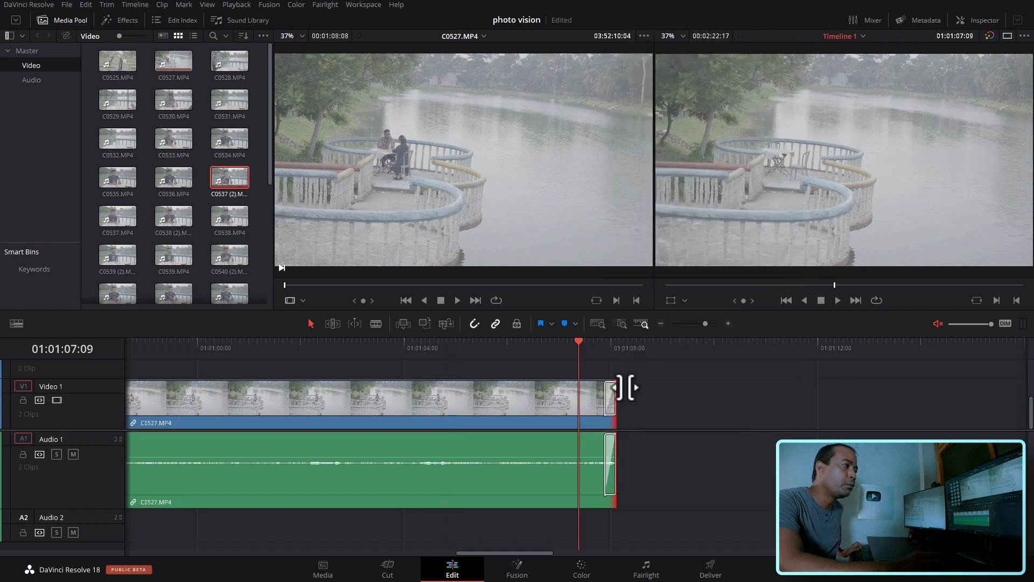
key("space")
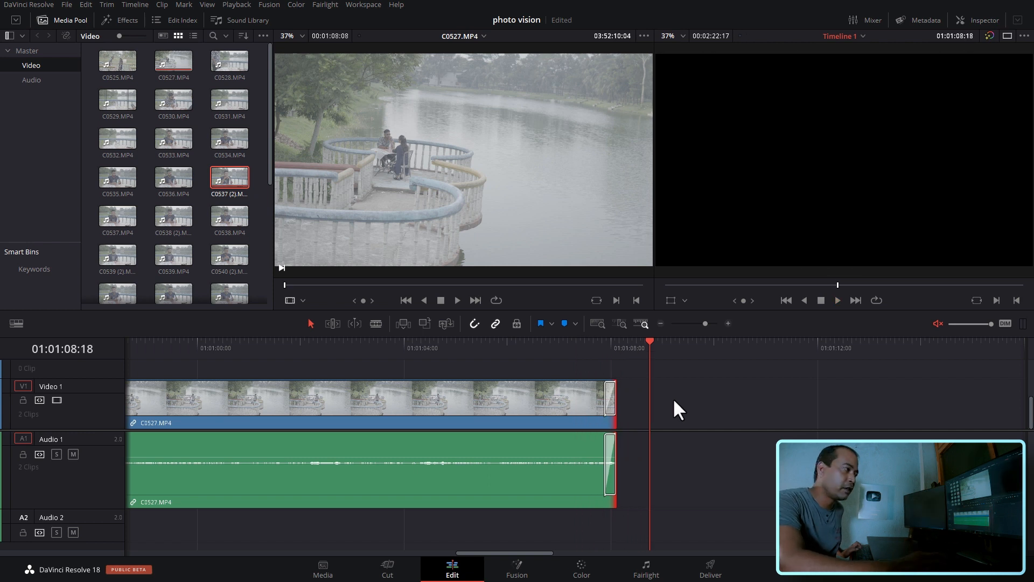
- Remove the Cross Dissolves with their audio fades from the end and the beginning of C0527.MP4
key("ctrl+z")
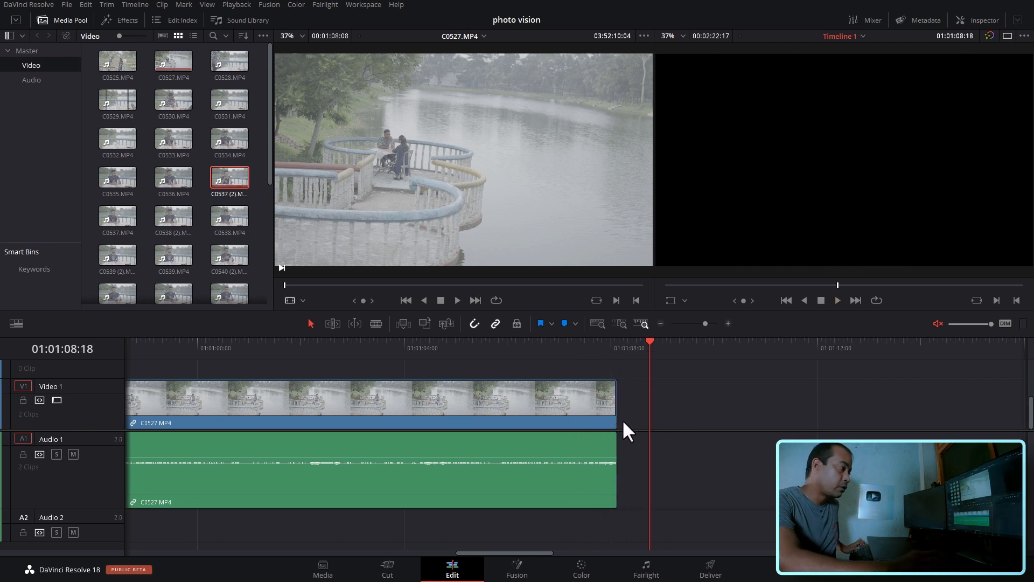
left_click_drag(486, 554, 54, 559)
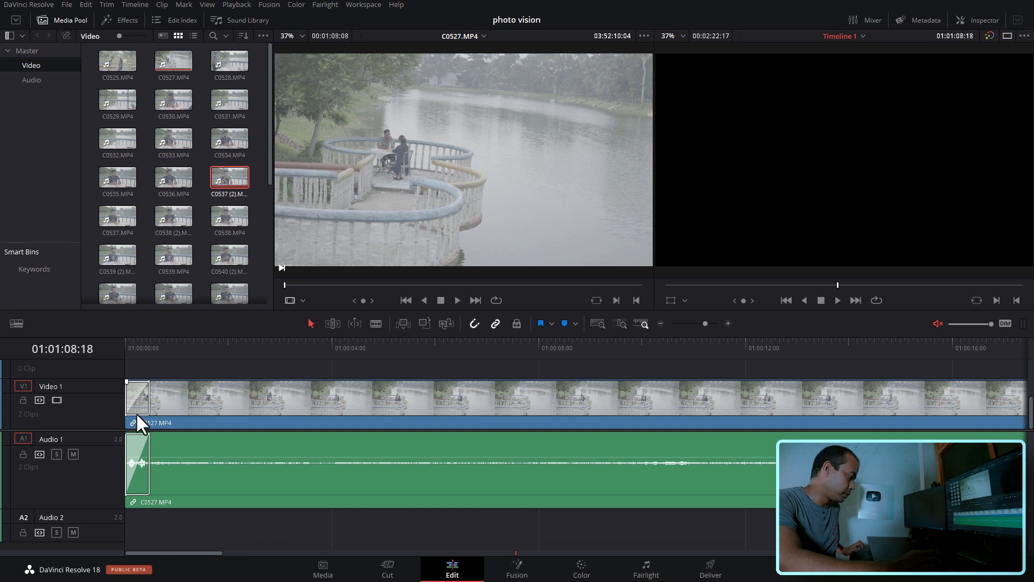
key("Delete")
- Show the Inspector properties of C0527.MP4 with the playhead at 01:00:04:08 and the viewer area enlarged
left_click(201, 346)
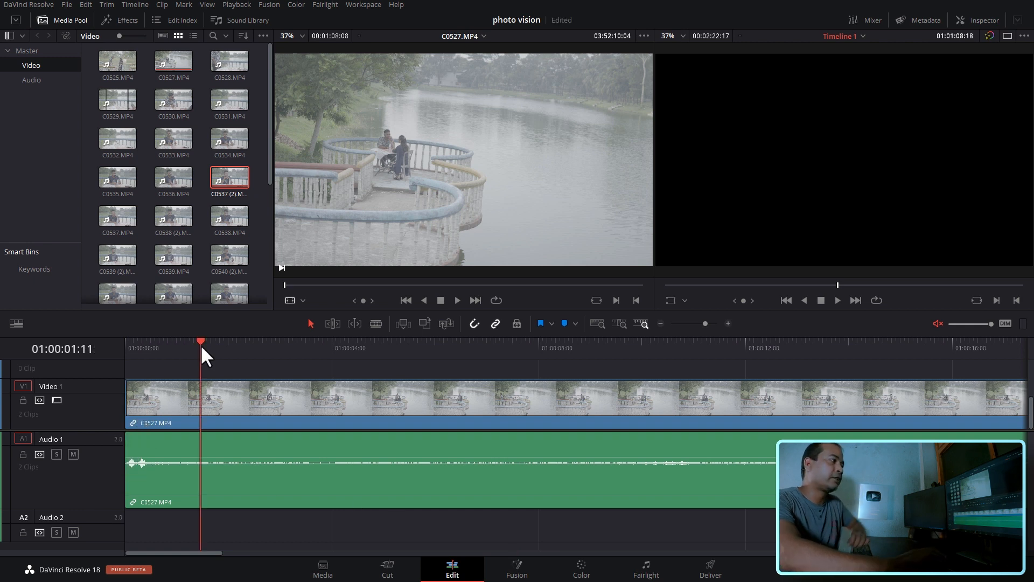
left_click(304, 344)
left_click(349, 351)
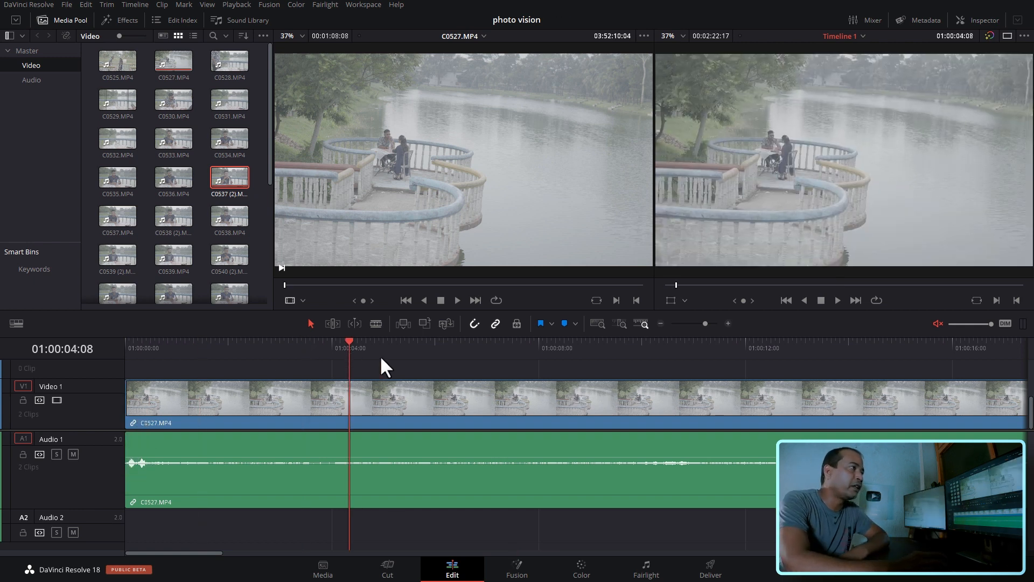
left_click(979, 20)
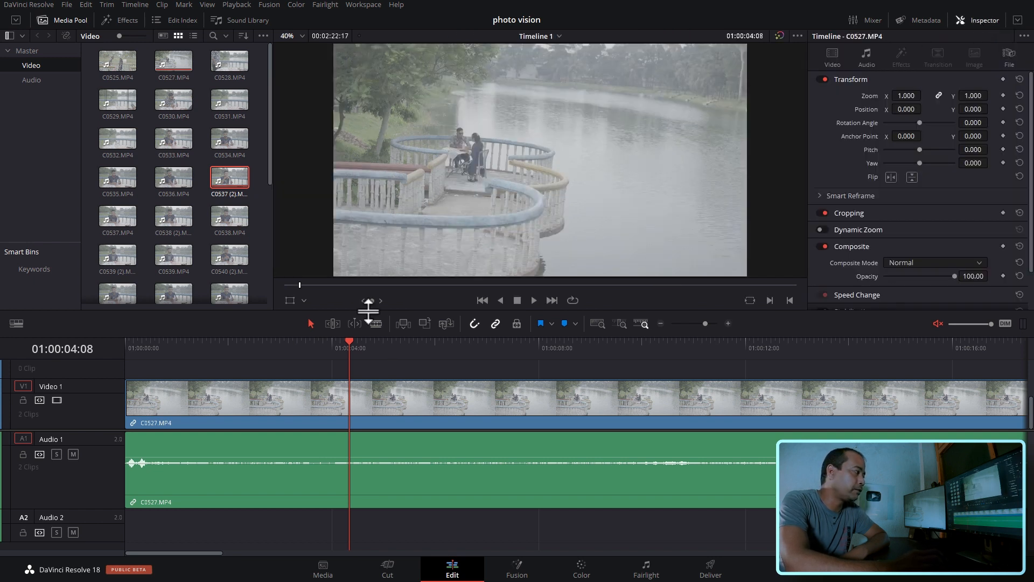
left_click_drag(369, 307, 369, 334)
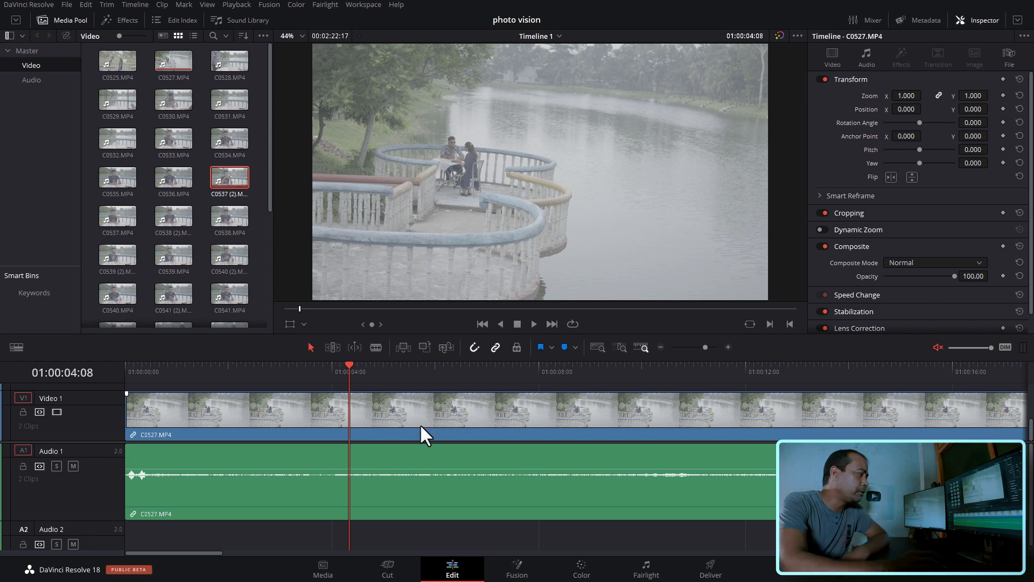
- Select C0527.MP4 with the playhead at 01:00:03:06 and view its audio and video properties in the Inspector
left_click(293, 370)
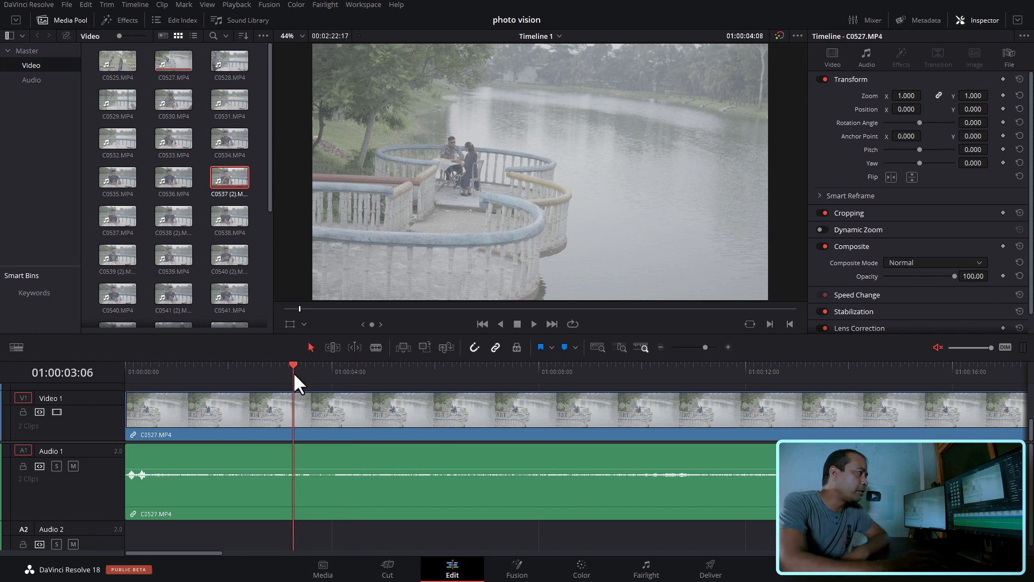
left_click(444, 411)
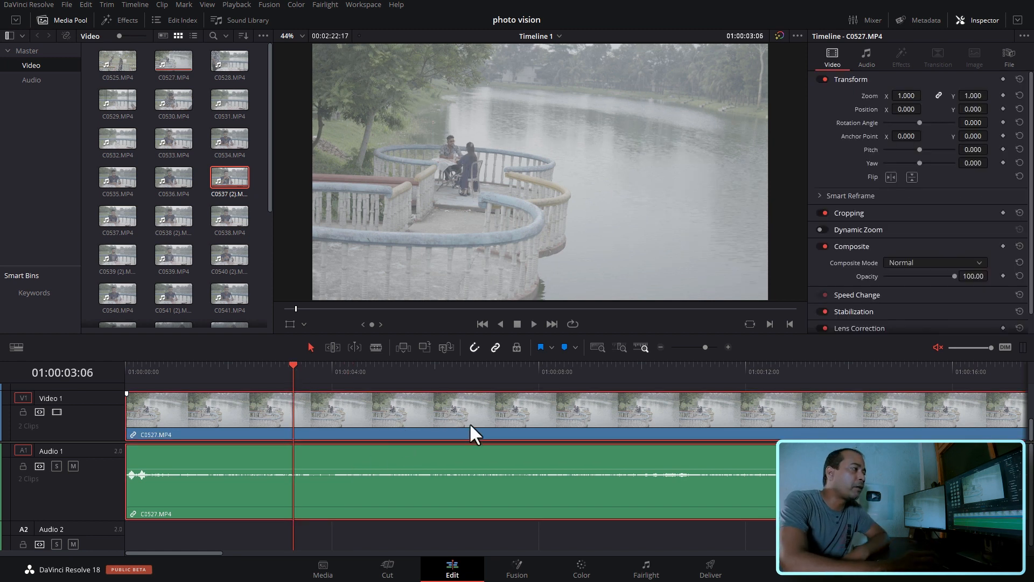
left_click(972, 20)
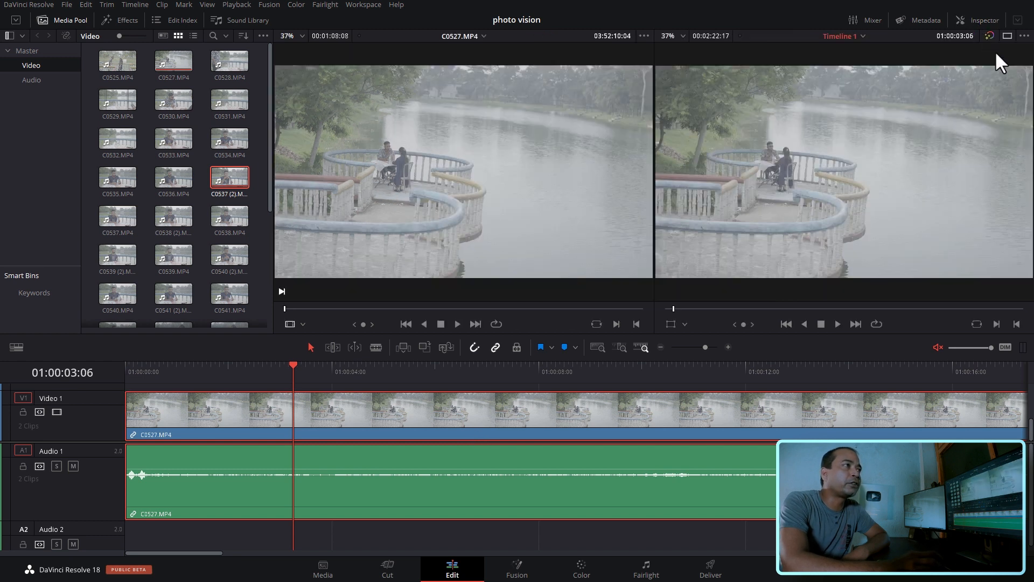
left_click(980, 32)
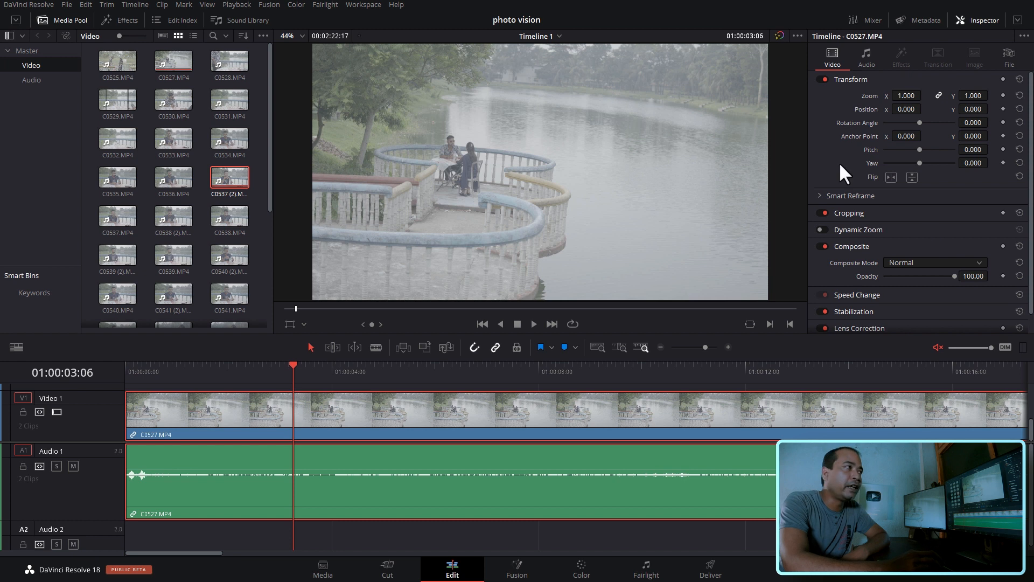
left_click(866, 57)
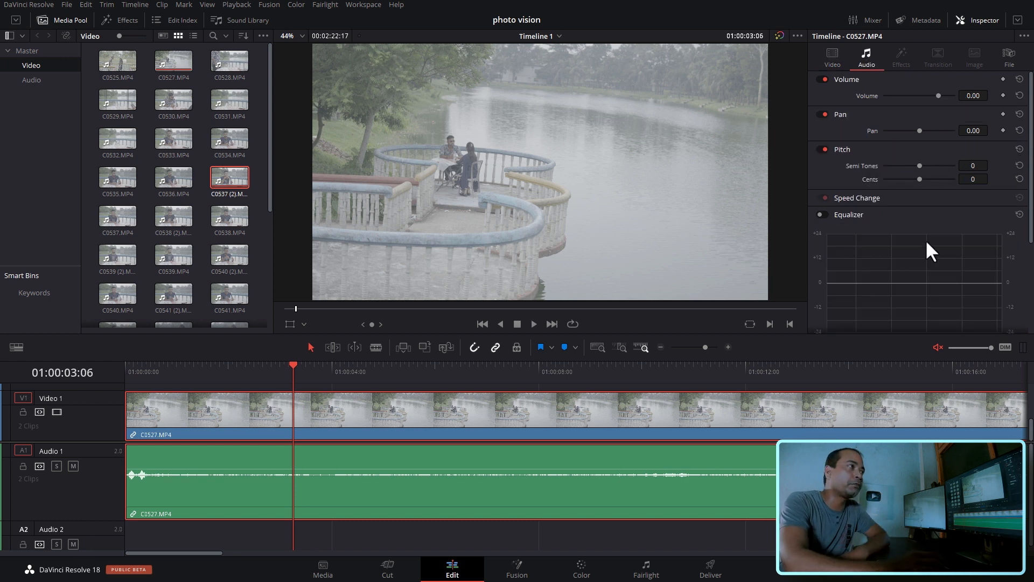
left_click(834, 56)
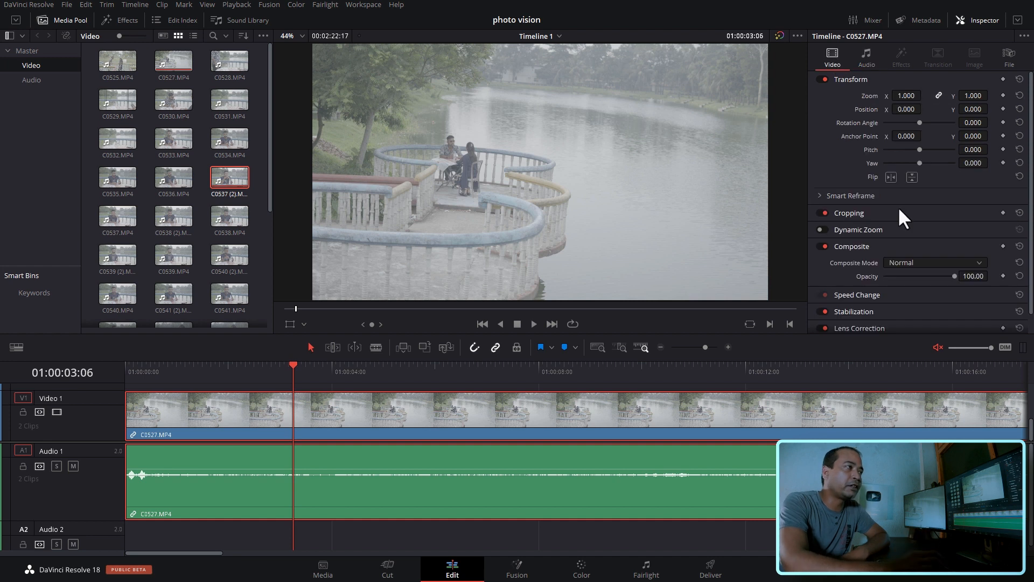
- Try a Transform zoom of 0.980 on C0527.MP4 and reset it to default
mouse_move(904, 96)
left_mouse_down()
mouse_move(940, 96)
mouse_move(893, 96)
mouse_move(917, 96)
mouse_move(902, 96)
left_mouse_up()
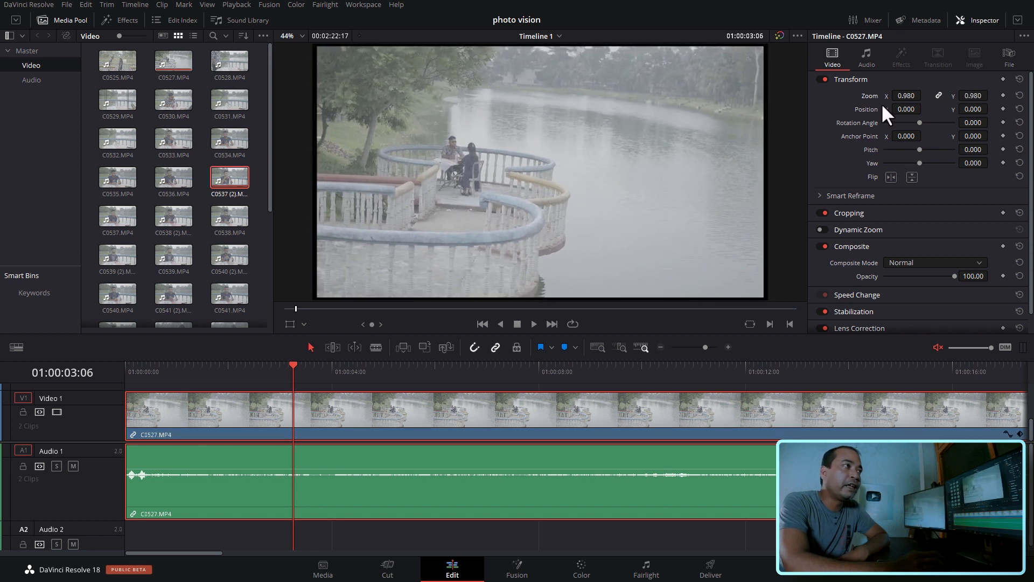
left_click(1020, 96)
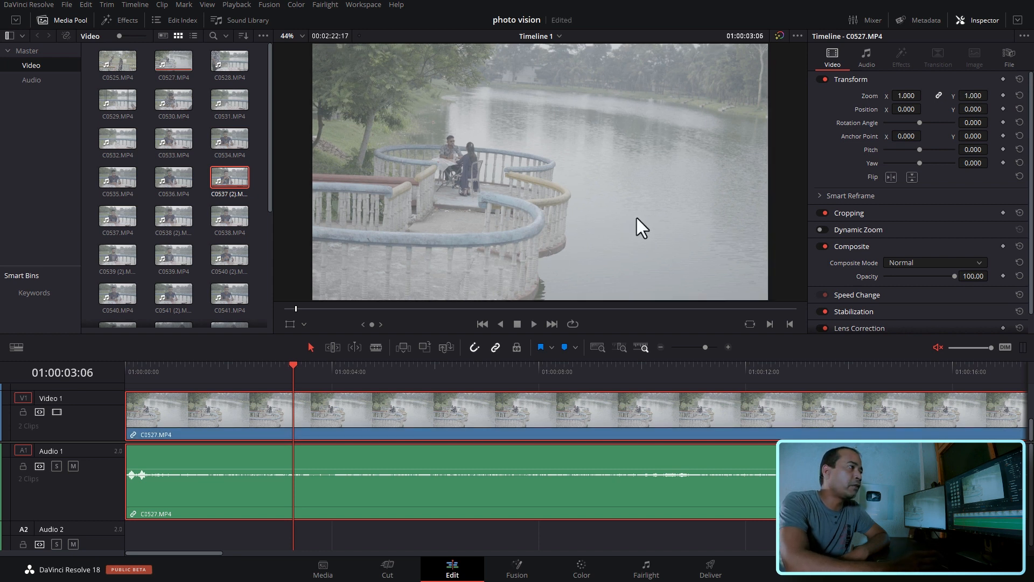
- Examine the C0527.MP4 frame at smaller and larger viewer magnifications without changing its Transform zoom
scroll(646, 211, "down", 3)
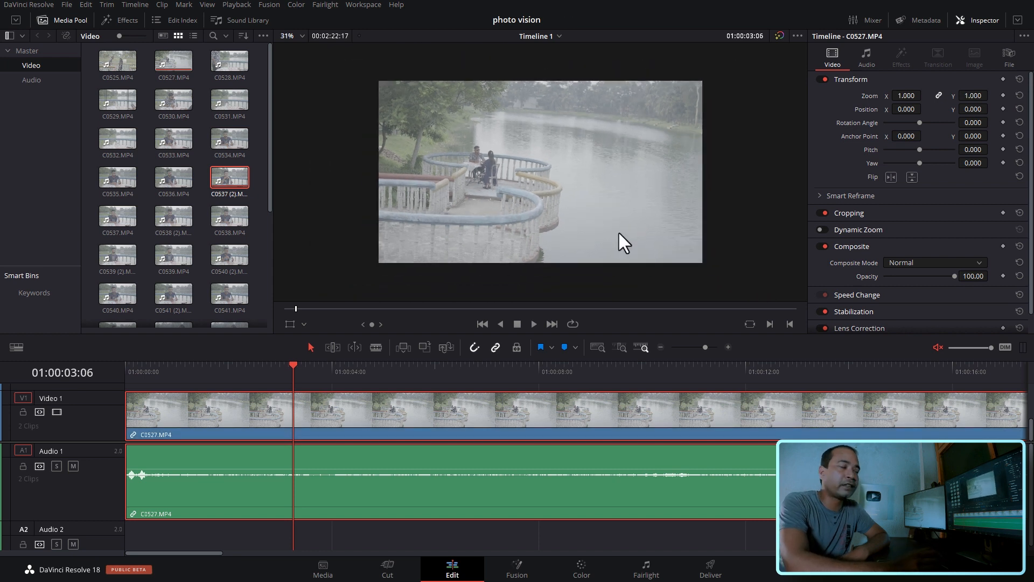
scroll(622, 240, "up", 2)
scroll(634, 252, "down", 3)
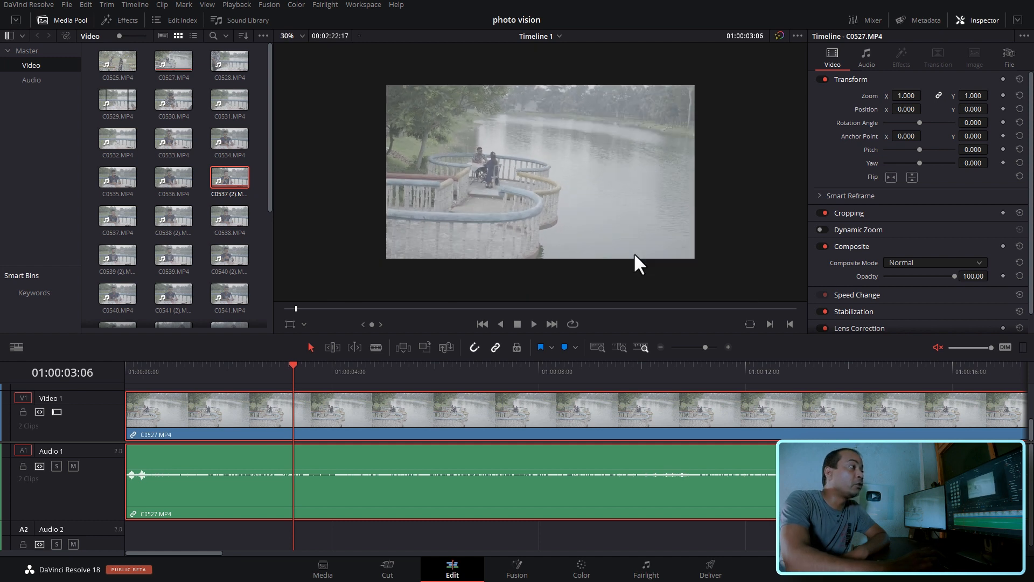
scroll(634, 253, "up", 2)
scroll(634, 254, "down", 3)
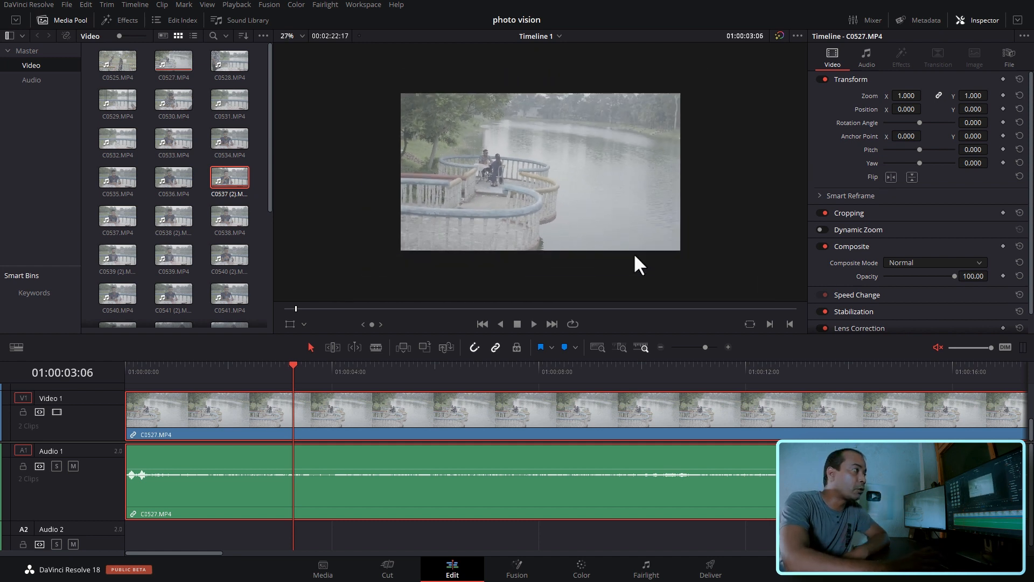
scroll(634, 253, "up", 2)
scroll(634, 254, "down", 2)
scroll(634, 255, "up", 5)
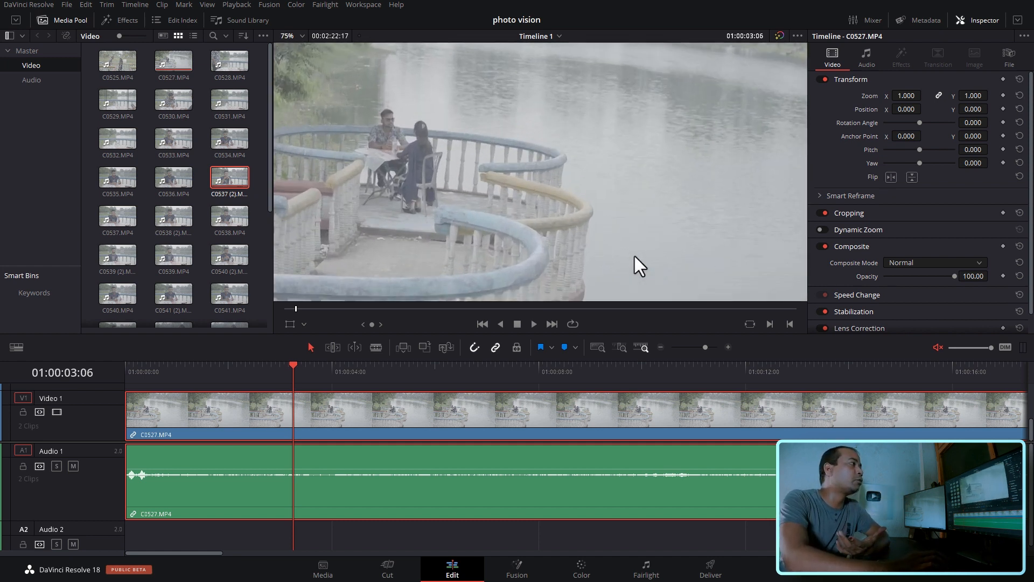
scroll(635, 257, "up", 2)
scroll(634, 257, "down", 4)
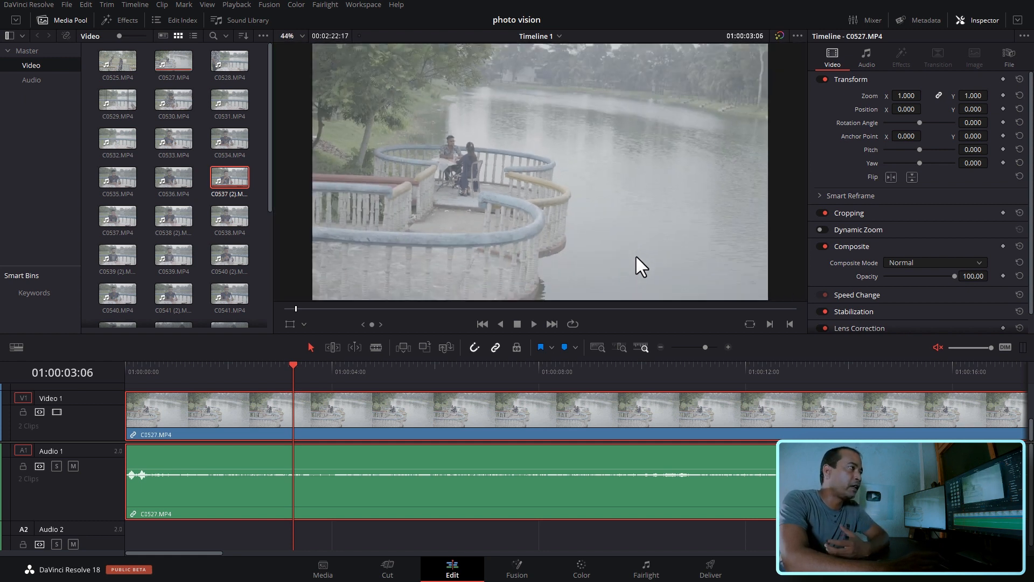
scroll(635, 256, "down", 2)
scroll(653, 264, "down", 3)
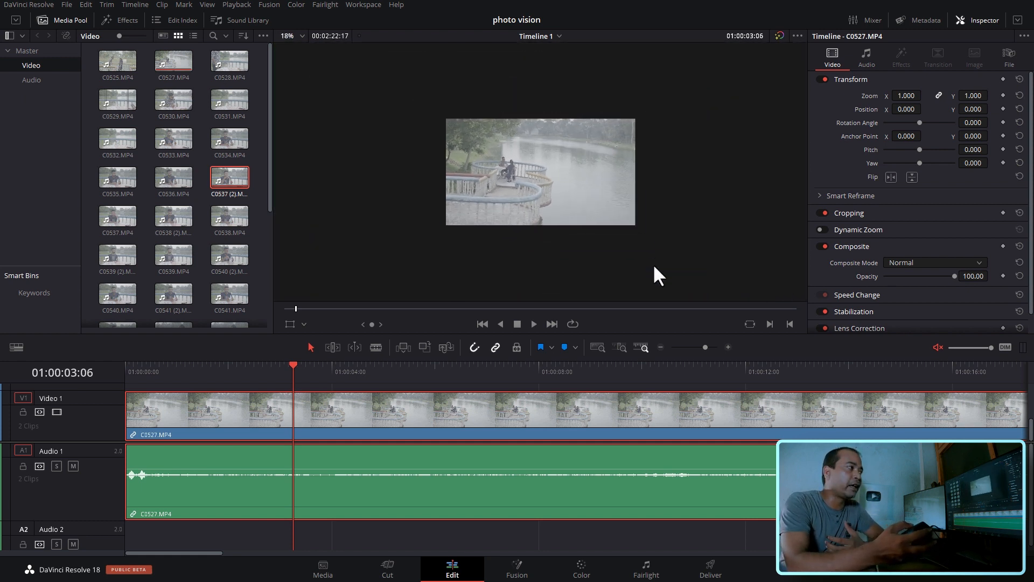
scroll(653, 265, "up", 5)
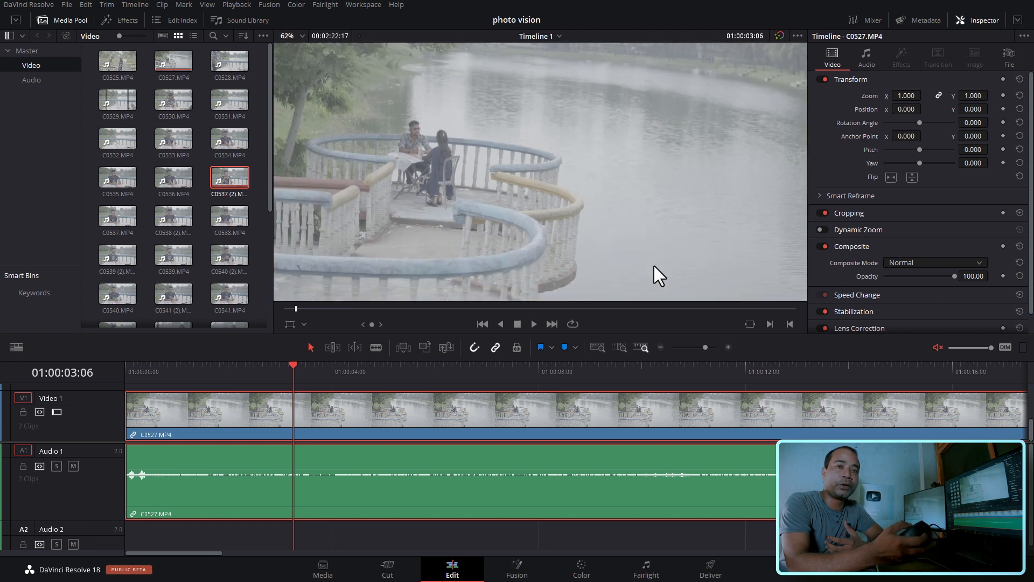
scroll(654, 266, "down", 3)
scroll(654, 266, "up", 3)
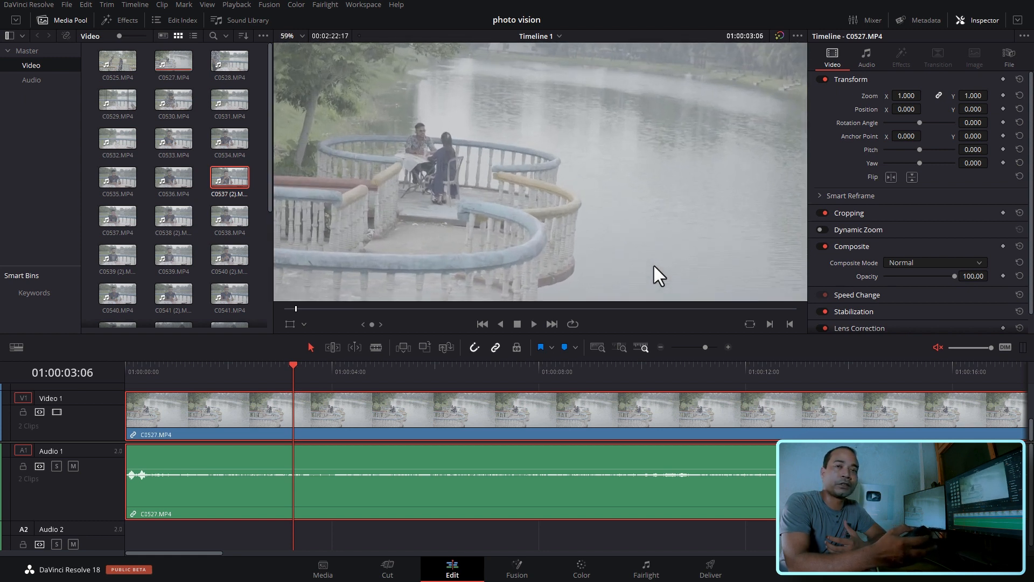
scroll(654, 267, "down", 2)
scroll(676, 231, "up", 2)
scroll(676, 230, "down", 2)
scroll(677, 230, "up", 1)
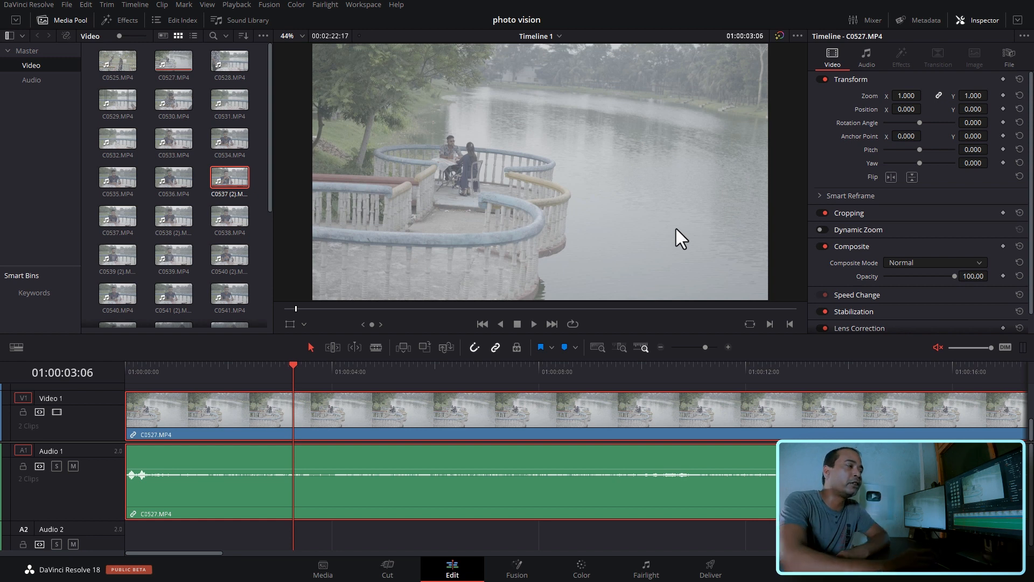
- Try a linked Transform zoom of 1.120 on C0527.MP4, reset it, and shrink the frame to 0.690
mouse_move(908, 92)
left_mouse_down()
mouse_move(873, 93)
mouse_move(924, 95)
left_mouse_up()
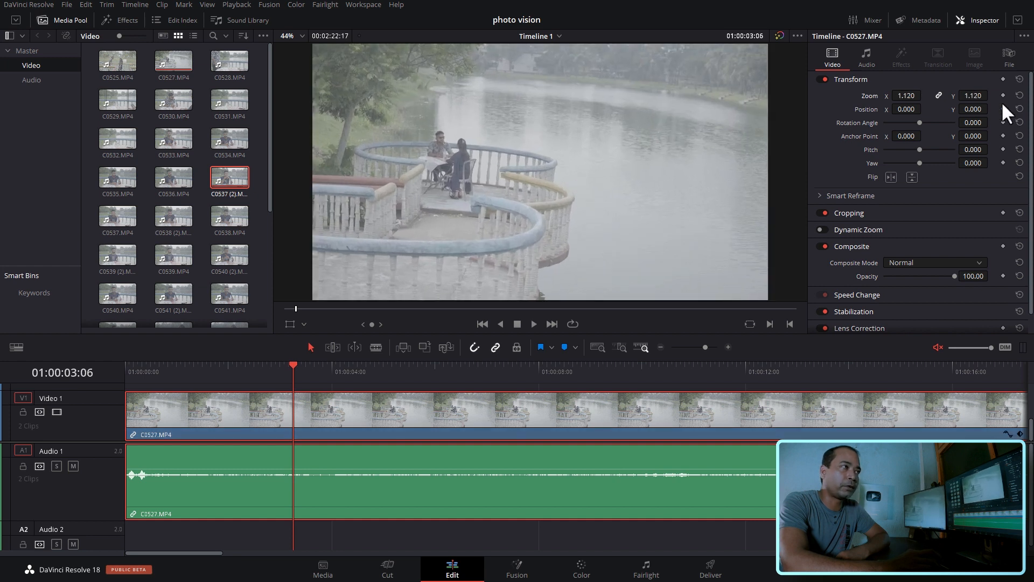
left_click(1016, 93)
mouse_move(910, 96)
left_mouse_down()
mouse_move(884, 96)
mouse_move(911, 96)
left_mouse_up()
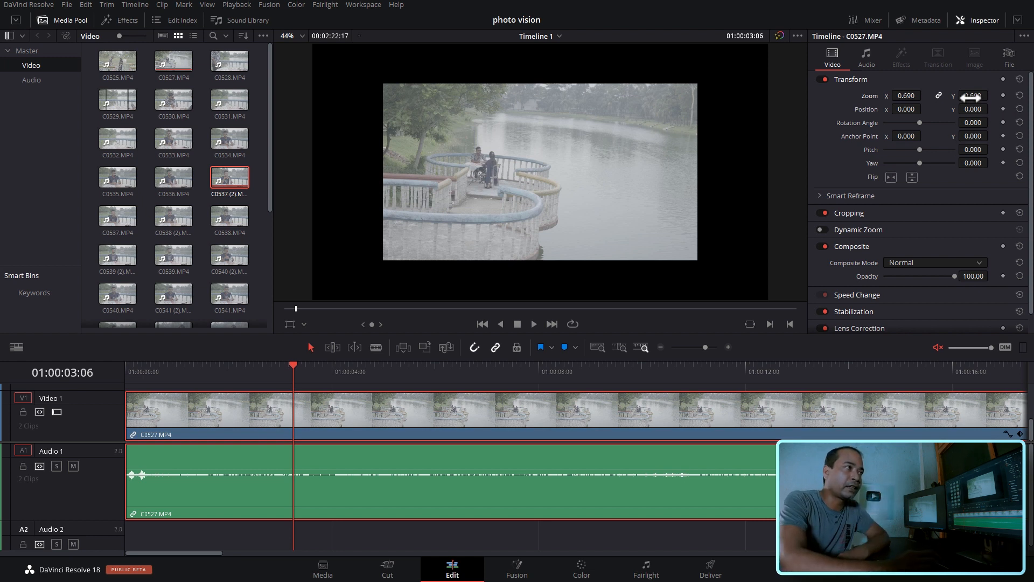
- Adjust C0527.MP4 to zoom 0.890, position X -28 and Y -27, rotation angle -1.100, pitch -0.052 and yaw -0.267
left_click_drag(970, 97, 925, 110)
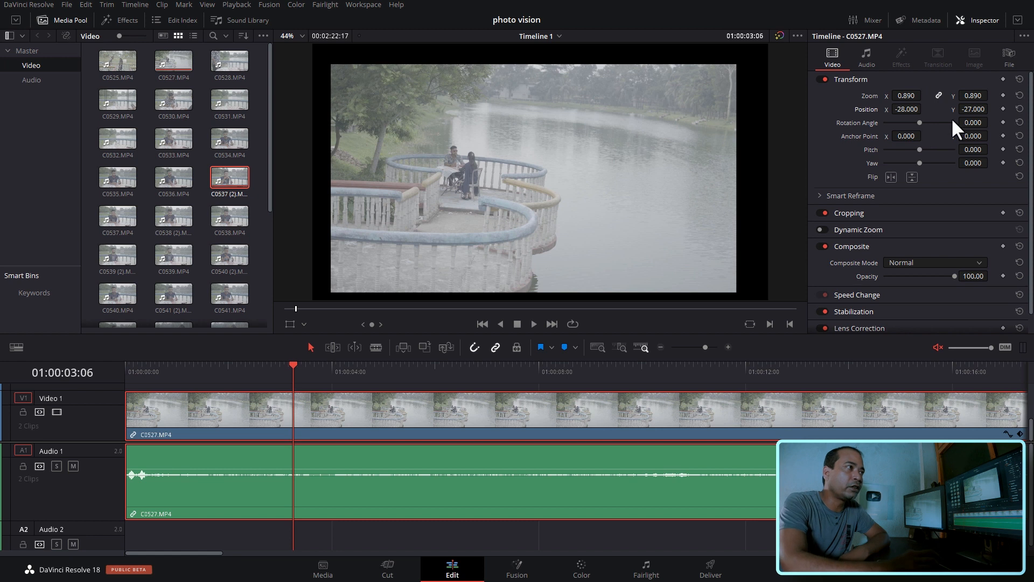
left_click_drag(970, 123, 997, 123)
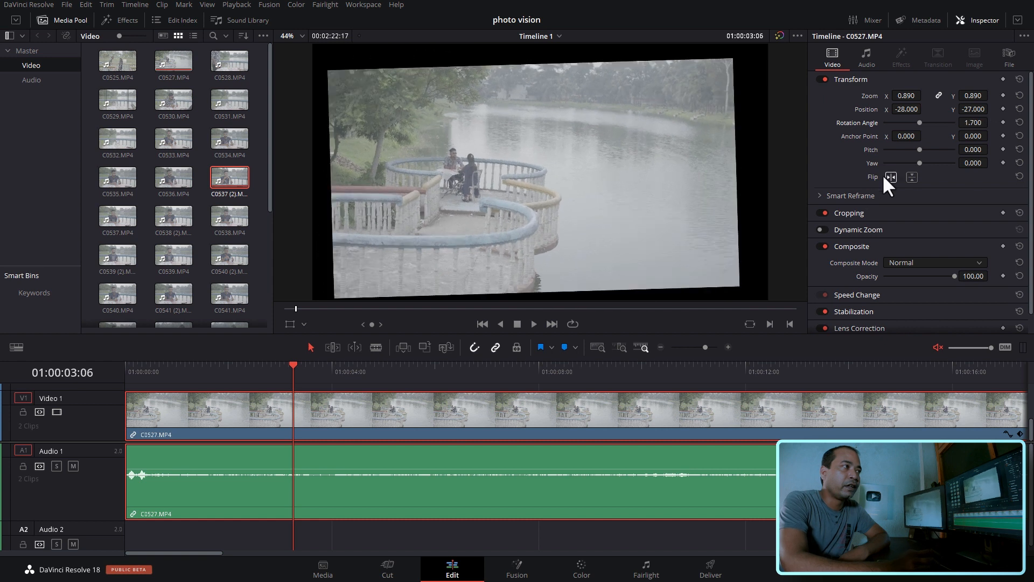
left_click_drag(962, 152, 991, 122)
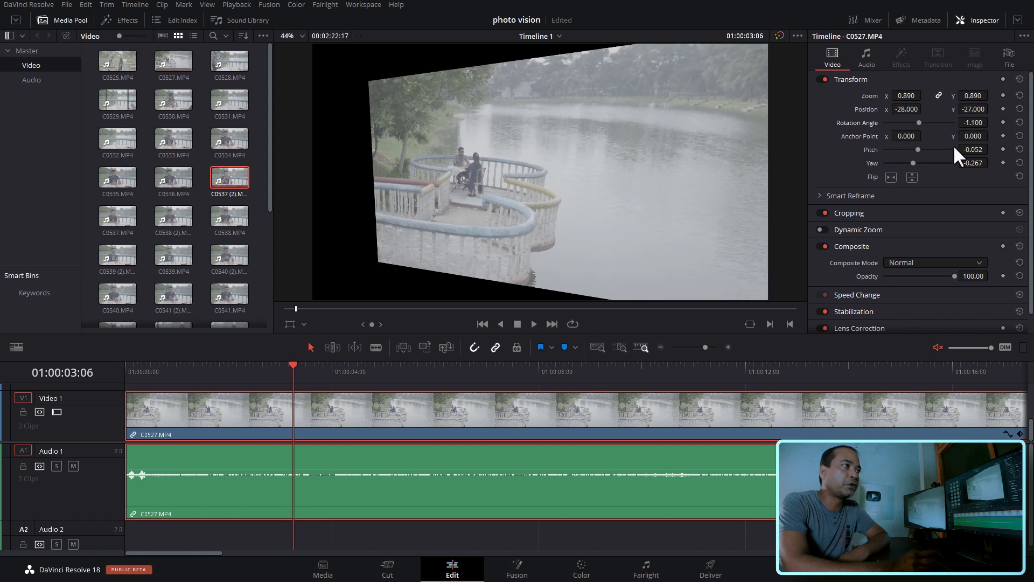
- Reset the zoom, position, rotation angle, pitch and yaw of C0527.MP4 to their defaults
left_click(1020, 96)
left_click(1019, 109)
left_click(1020, 122)
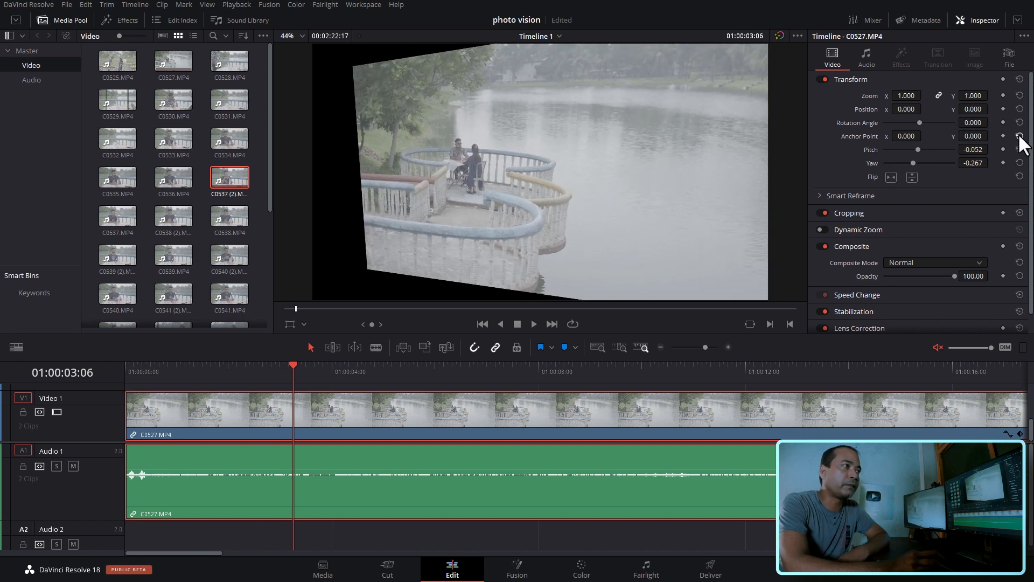
left_click(1019, 149)
left_click(1019, 163)
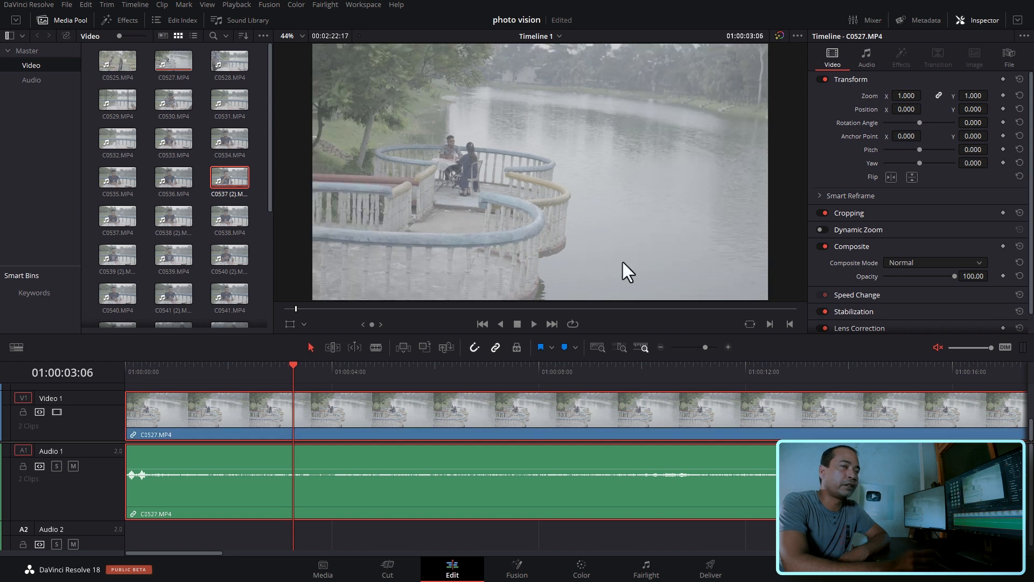
- With the playhead at 01:00:02:17, set the pitch of C0527.MP4 to 0.006 and its yaw to -0.001
left_click(265, 373)
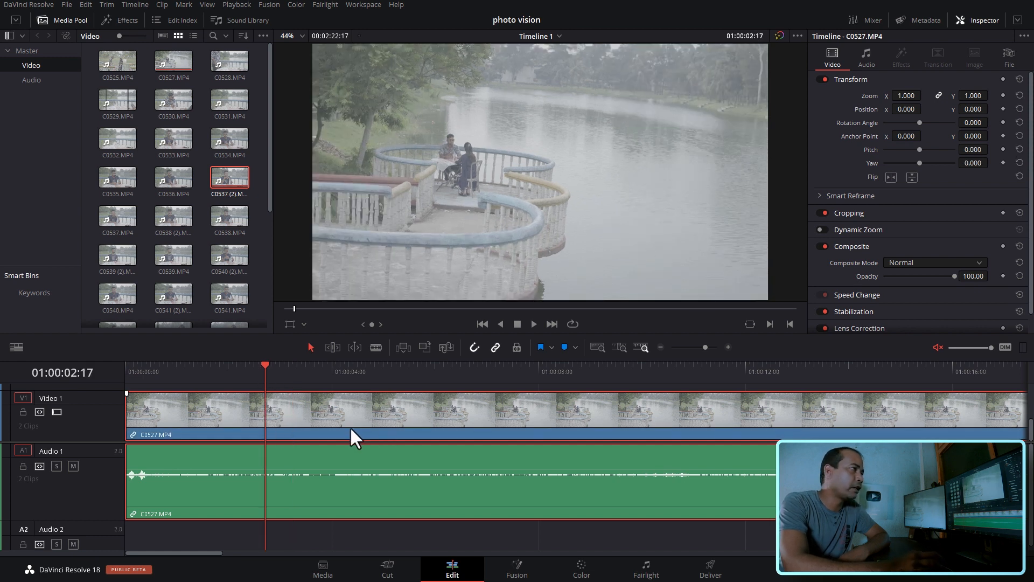
scroll(738, 187, "down", 1)
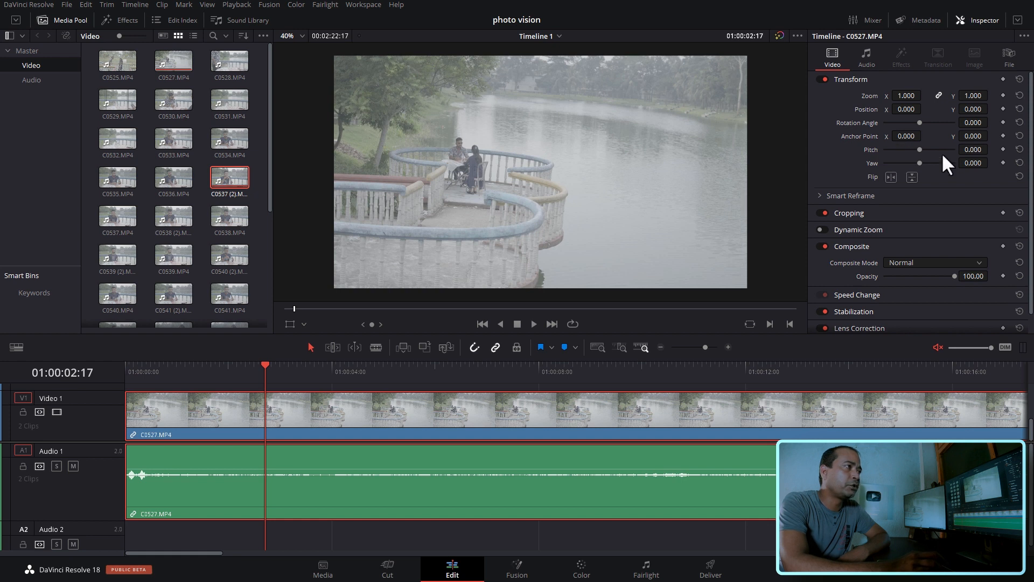
left_click_drag(974, 150, 991, 163)
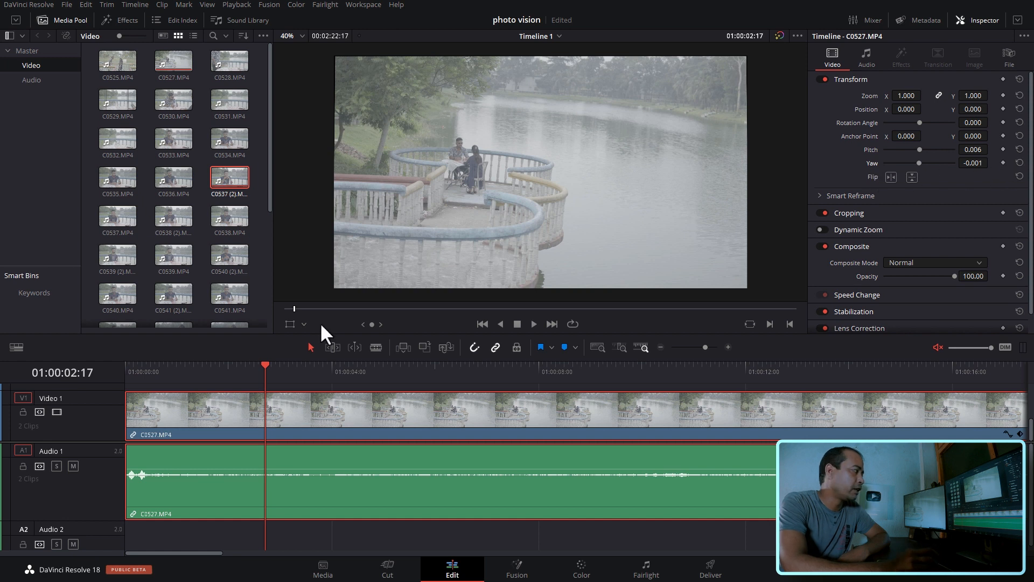
- Add Pitch and Yaw keyframes to C0527.MP4 at the start of the clip, 01:00:00:00
left_click_drag(284, 372, 125, 369)
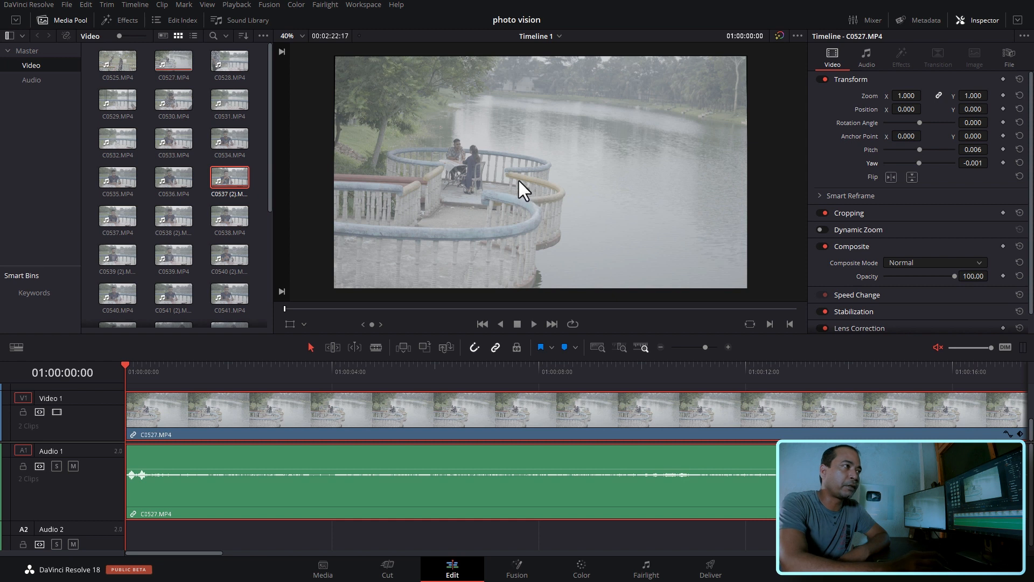
left_click(1003, 149)
left_click(1003, 162)
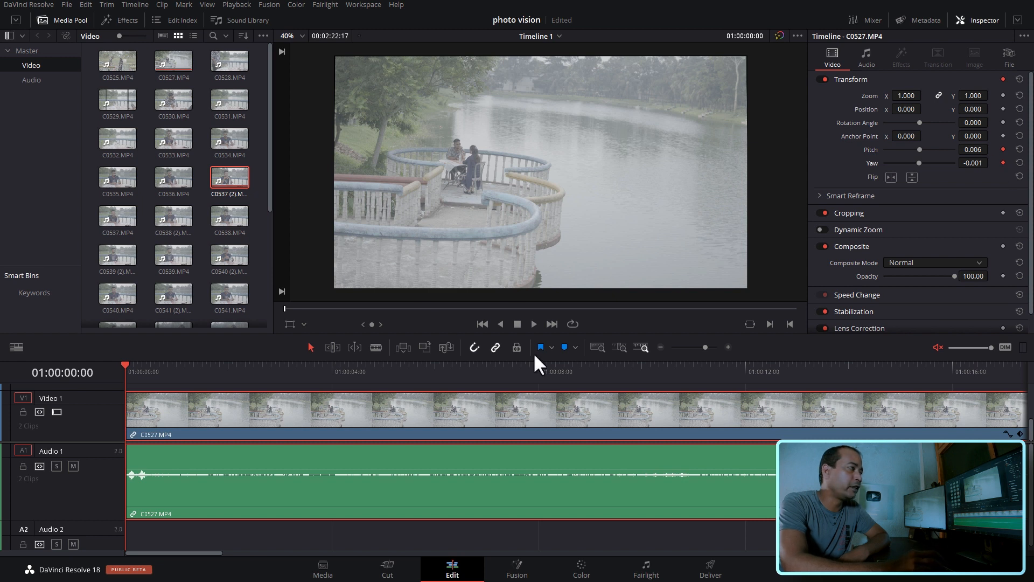
- Create second keyframes on C0527.MP4 at 01:00:11:15 with yaw 0.246 and pitch 0.163
left_click_drag(153, 378, 721, 380)
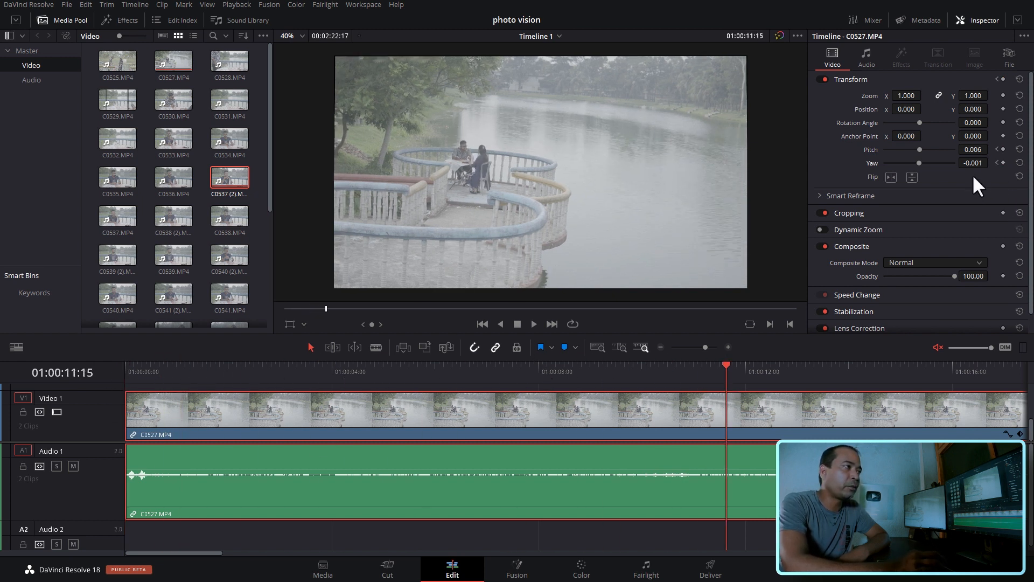
left_click_drag(968, 164, 991, 162)
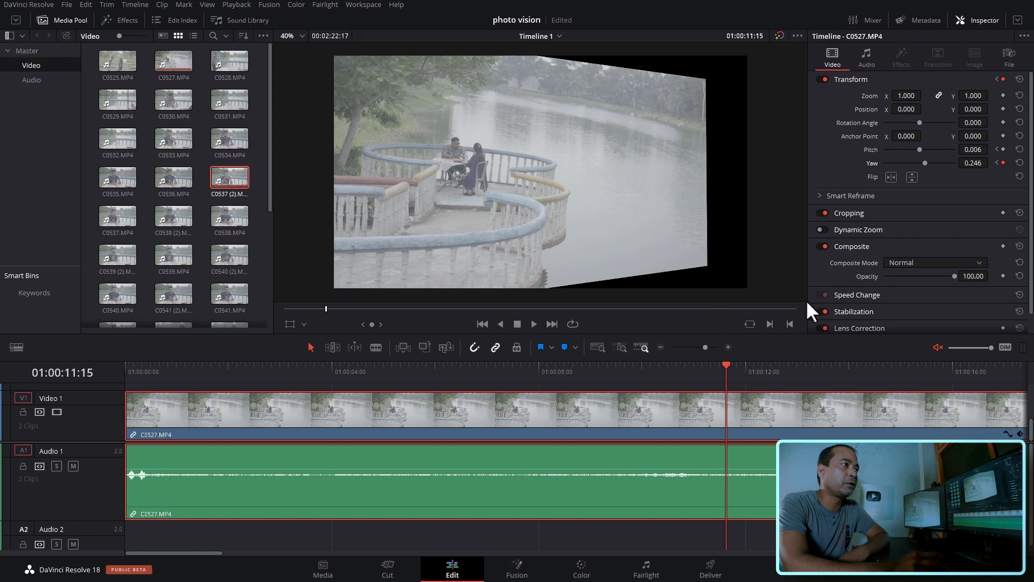
left_click_drag(991, 150, 991, 150)
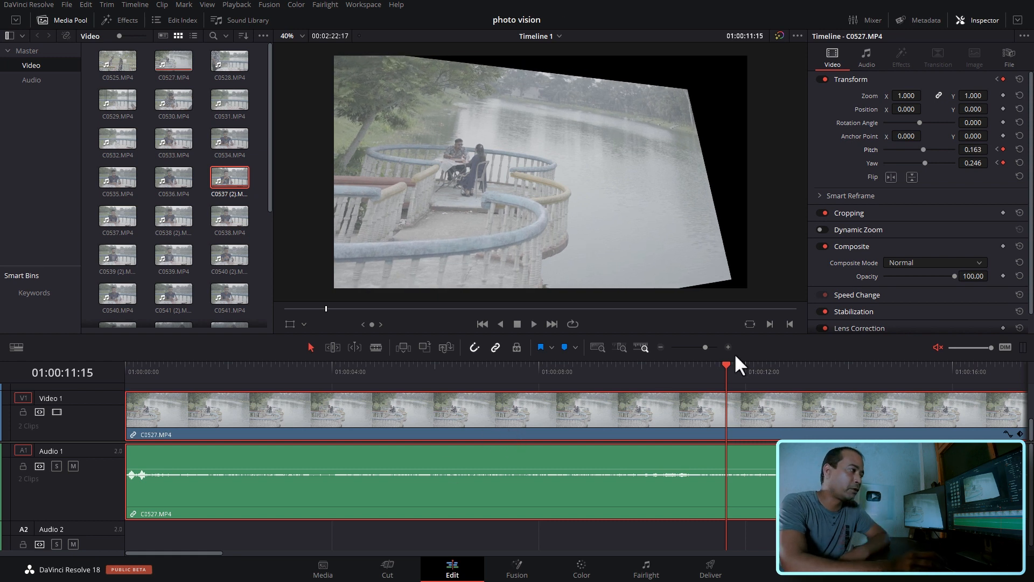
- Fit the whole of C0527.MP4 in the timeline view, return the playhead to 01:00:00:00 and deselect the clip
left_click(660, 347)
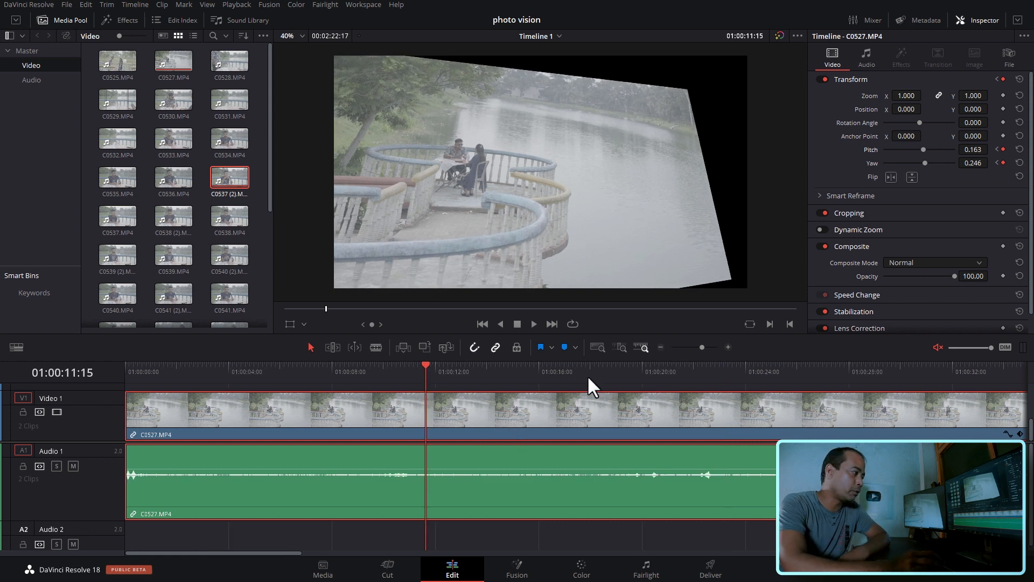
left_click(661, 347)
left_click_drag(204, 377, 99, 377)
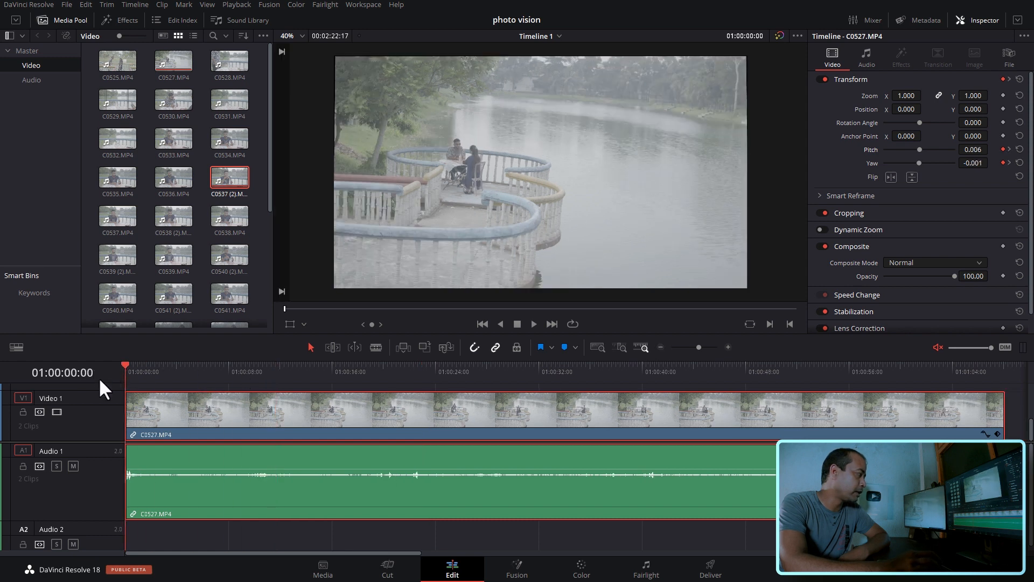
left_click(289, 536)
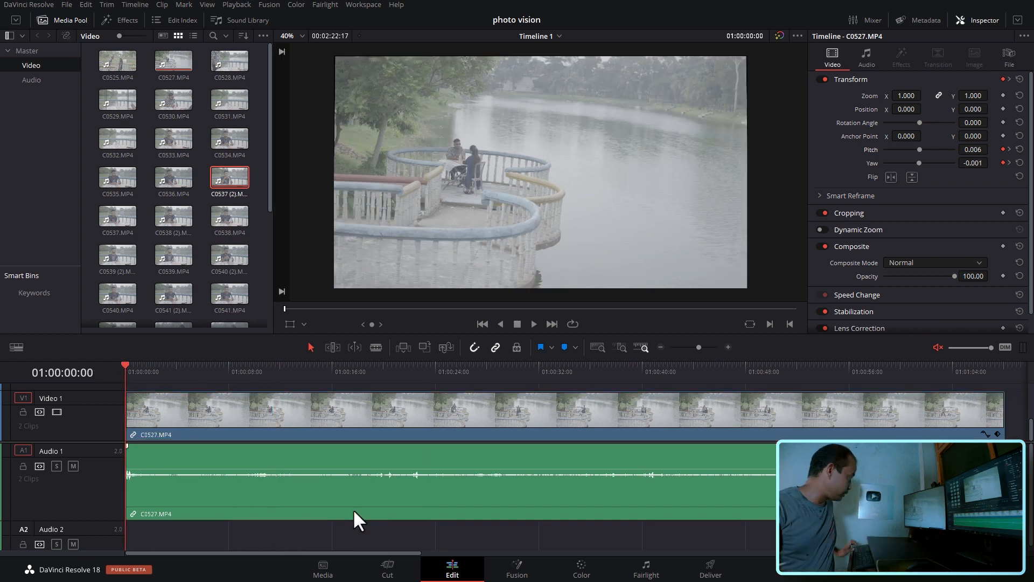
- Play back the pitch and yaw animation of C0527.MP4, stop at 01:00:12:13 and reset both its yaw and pitch
key("space")
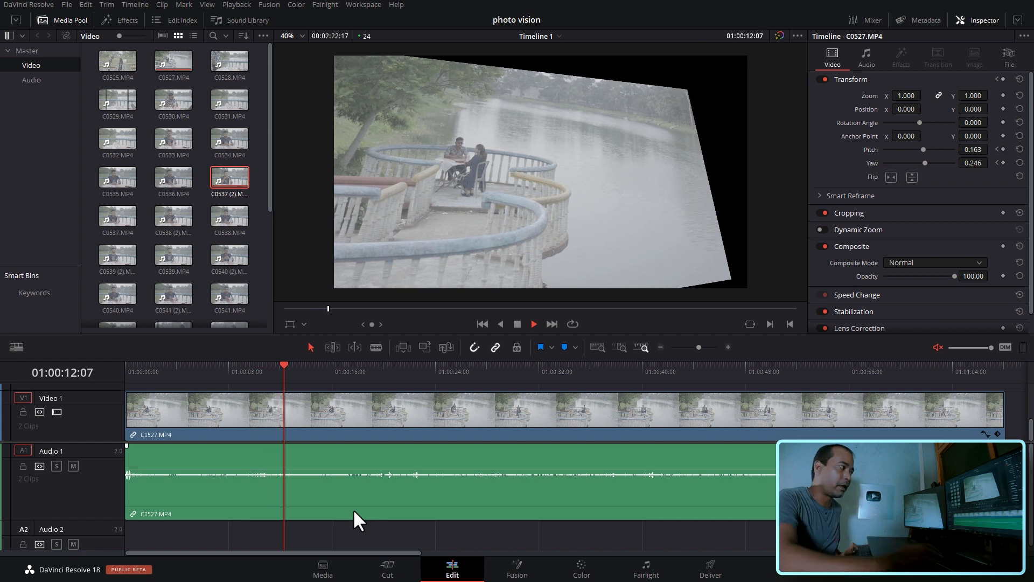
key("space")
left_click(448, 424)
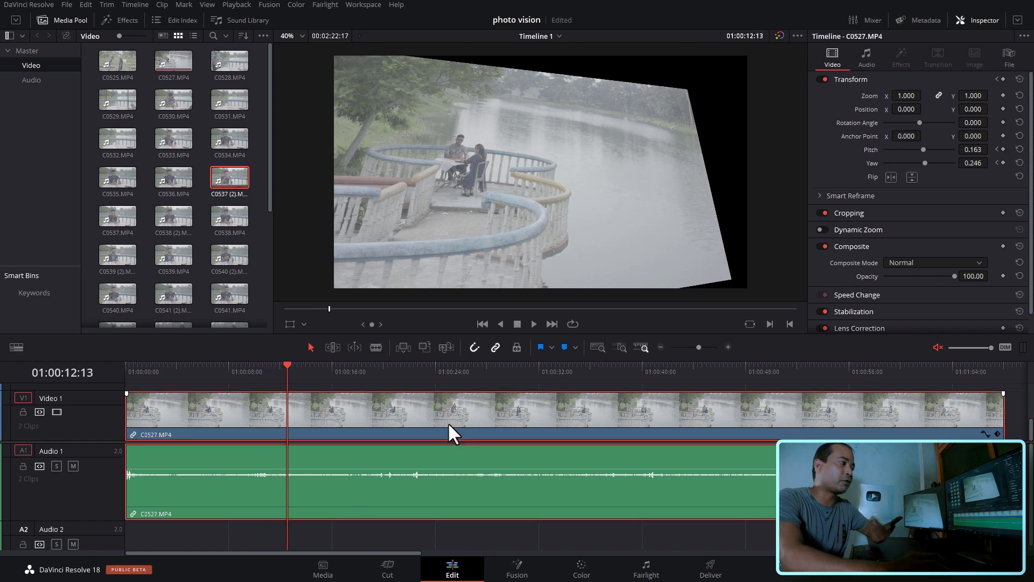
left_click(1020, 162)
left_click(1020, 149)
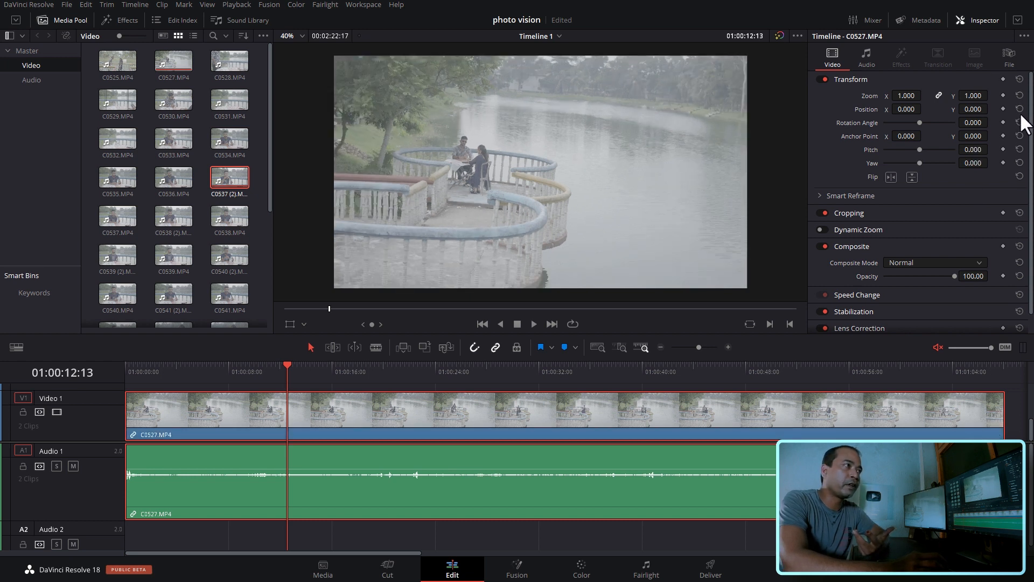
- With the playhead at 01:00:21:07, hide the Inspector and show the on-screen Transform handles for C0527.MP4 in the timeline viewer
left_click(399, 371)
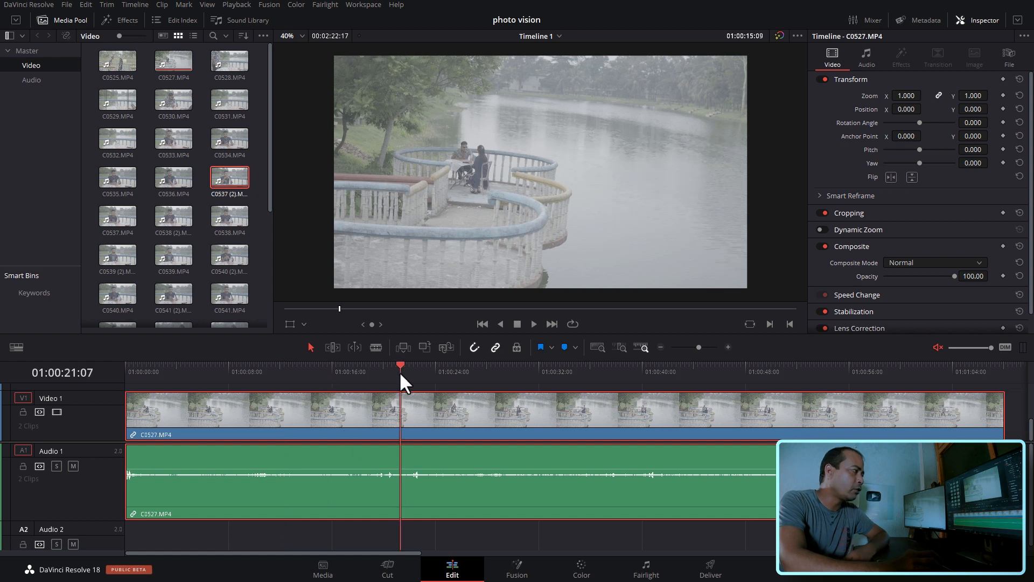
scroll(767, 227, "down", 1)
scroll(768, 231, "up", 1)
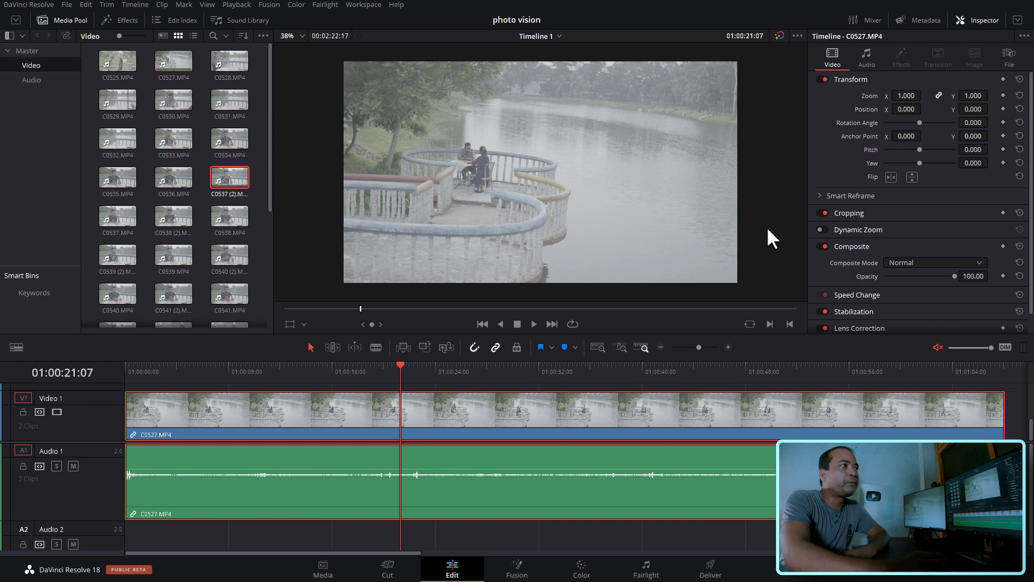
left_click(987, 20)
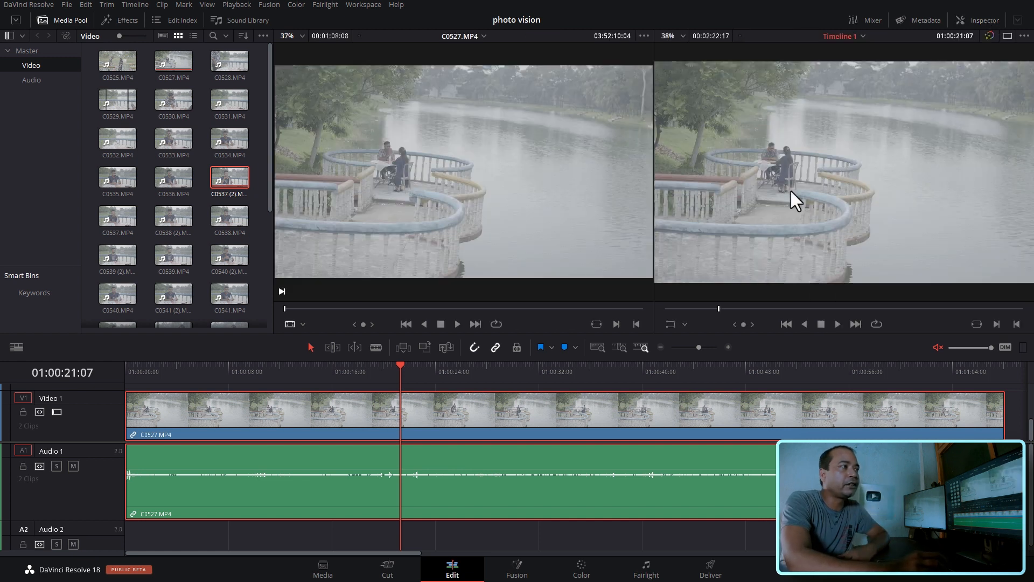
left_click(670, 325)
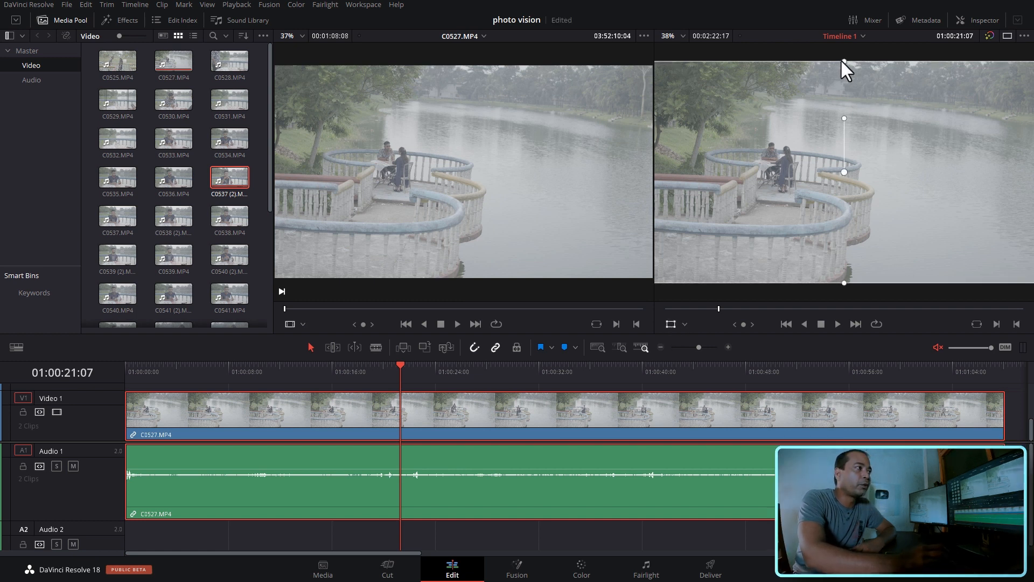
- Using the on-screen handles, scale C0527.MP4 to about 1.12 wide and 1.18 high and rotate it by about 0.92
scroll(916, 228, "down", 1)
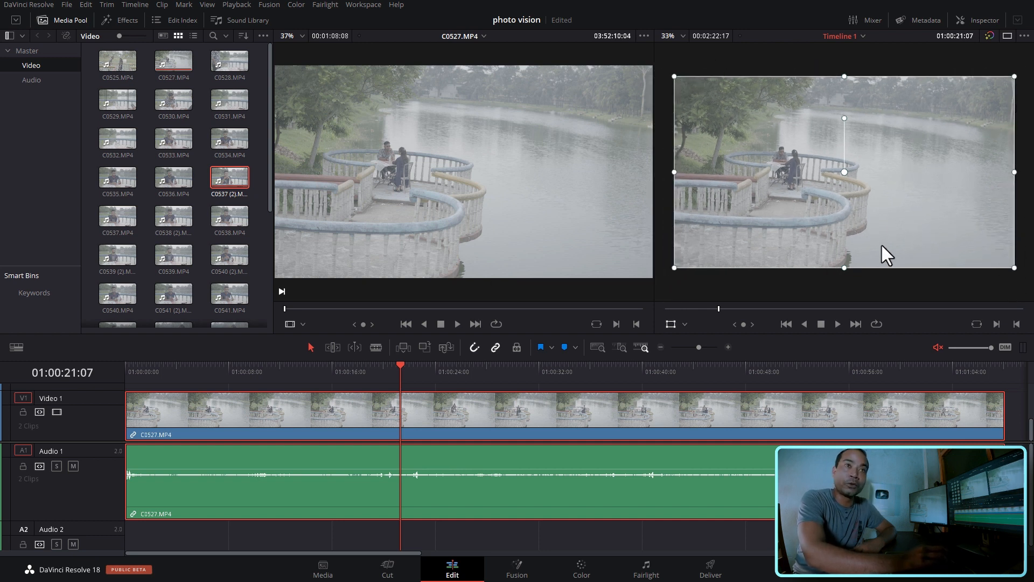
scroll(754, 240, "down", 1)
left_click_drag(717, 244, 684, 262)
mouse_move(884, 212)
left_mouse_down()
mouse_move(884, 199)
mouse_move(884, 210)
left_mouse_up()
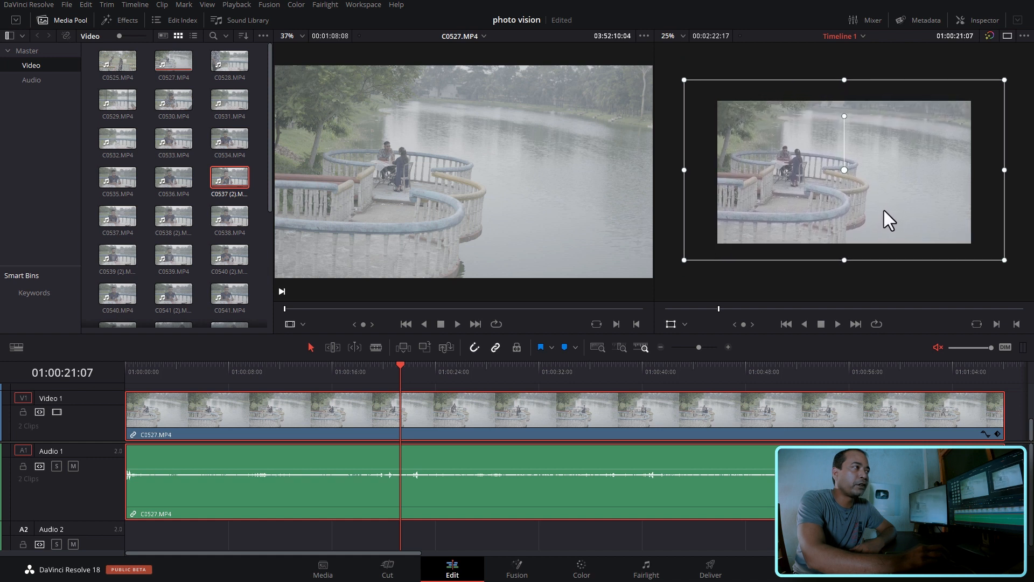
mouse_move(845, 116)
left_mouse_down()
mouse_move(867, 115)
mouse_move(809, 116)
mouse_move(859, 116)
mouse_move(841, 117)
left_mouse_up()
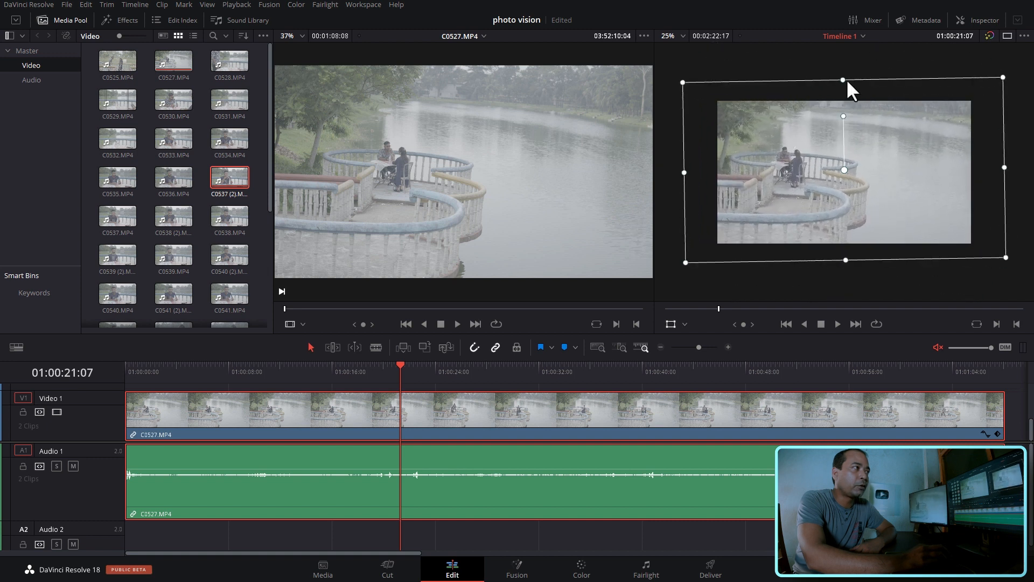
mouse_move(847, 81)
left_mouse_down()
mouse_move(852, 141)
mouse_move(852, 86)
left_mouse_up()
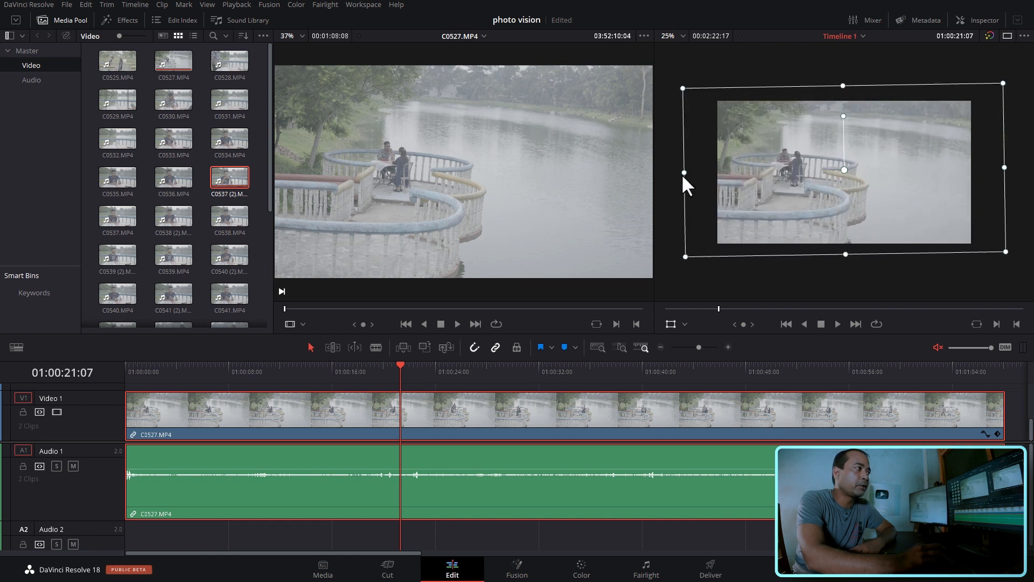
mouse_move(684, 173)
left_mouse_down()
mouse_move(822, 173)
mouse_move(678, 172)
mouse_move(788, 171)
mouse_move(700, 172)
left_mouse_up()
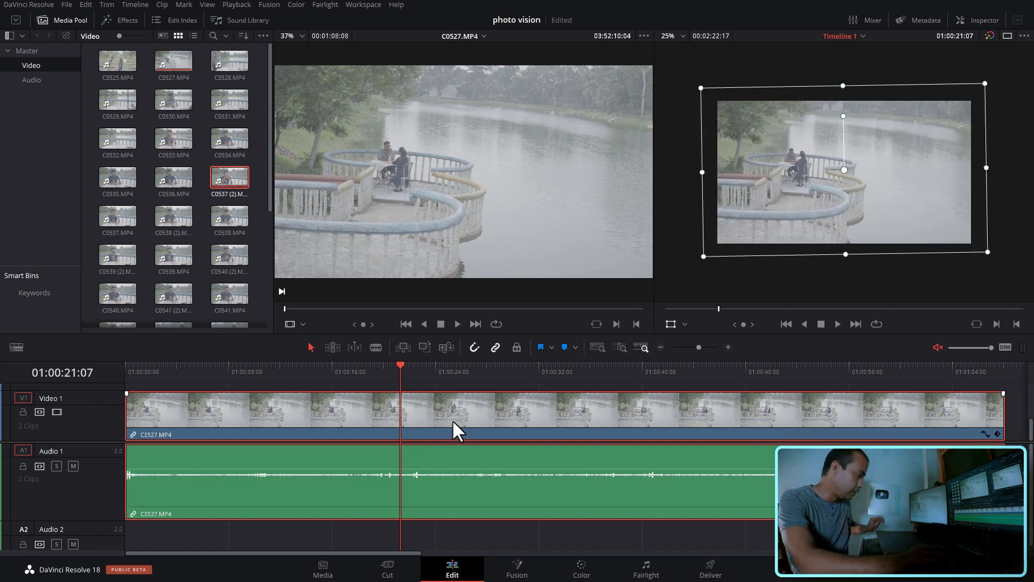
- Hide the on-screen Transform handles, reopen the Inspector and reset all Transform settings of C0527.MP4
left_click(671, 324)
left_click(986, 20)
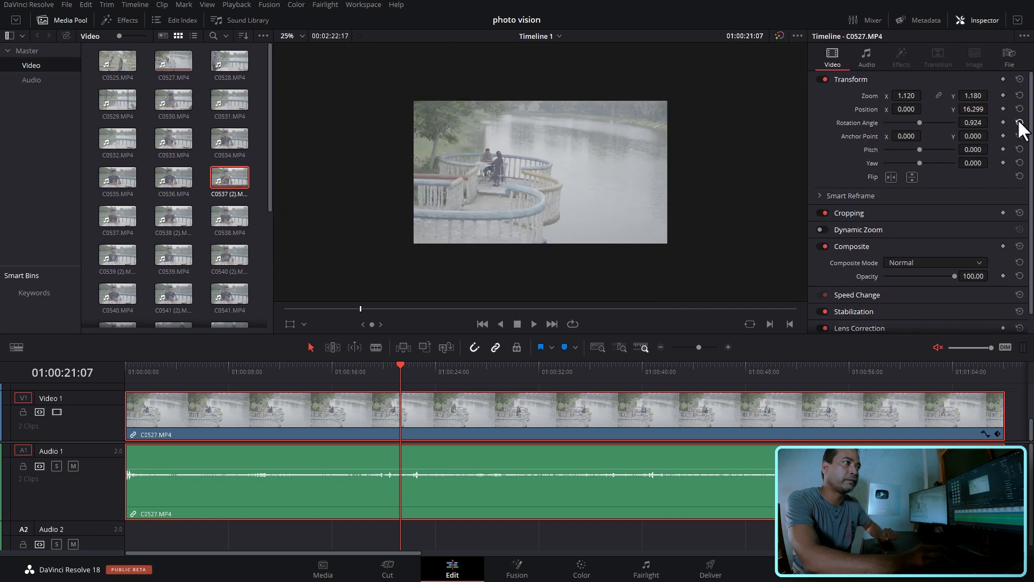
left_click(1020, 80)
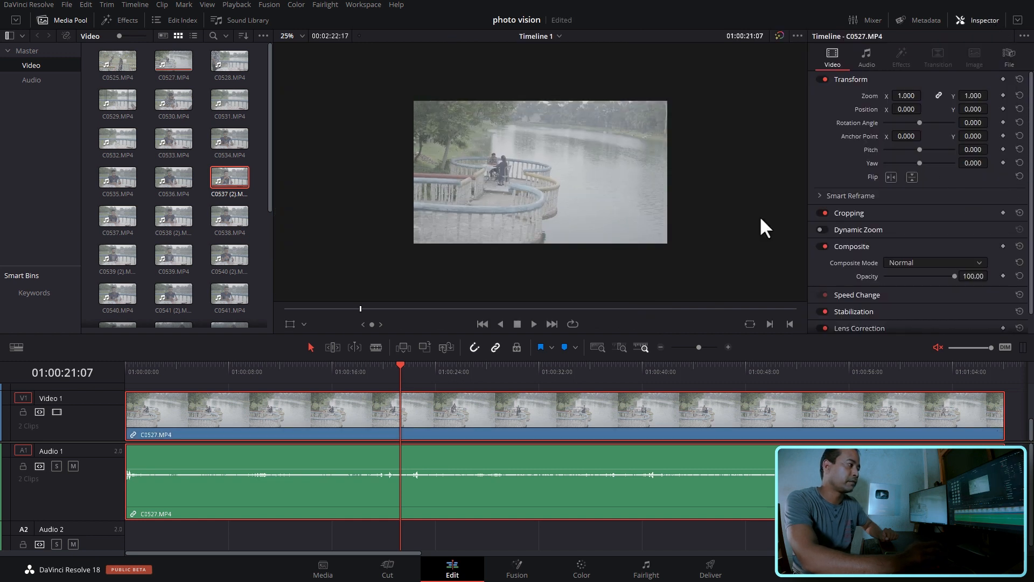
- Move the playhead to 01:00:18:11, reselect C0527.MP4 and expand its Cropping settings
left_click_drag(420, 383, 423, 398)
scroll(722, 210, "up", 4)
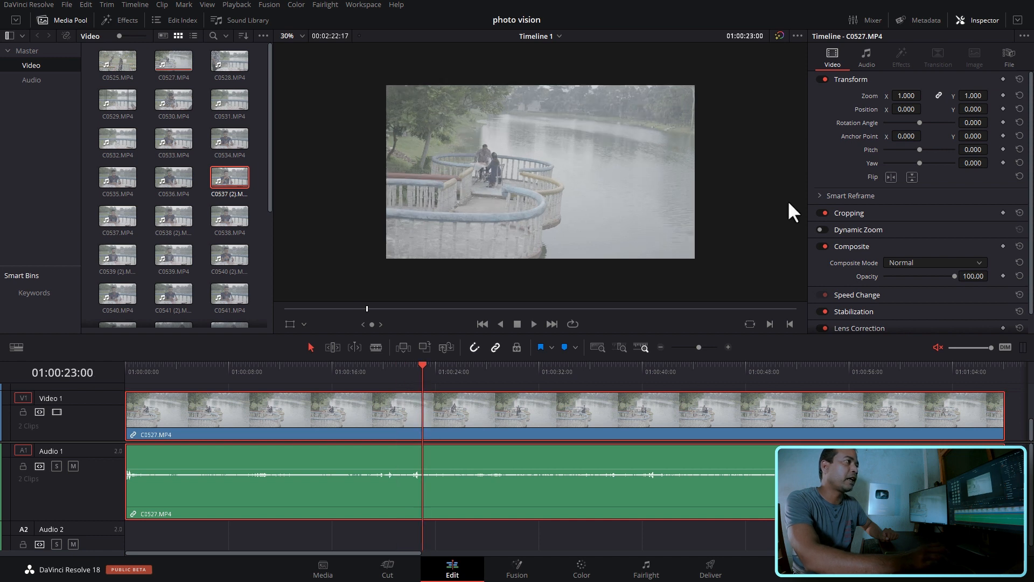
scroll(779, 211, "up", 1)
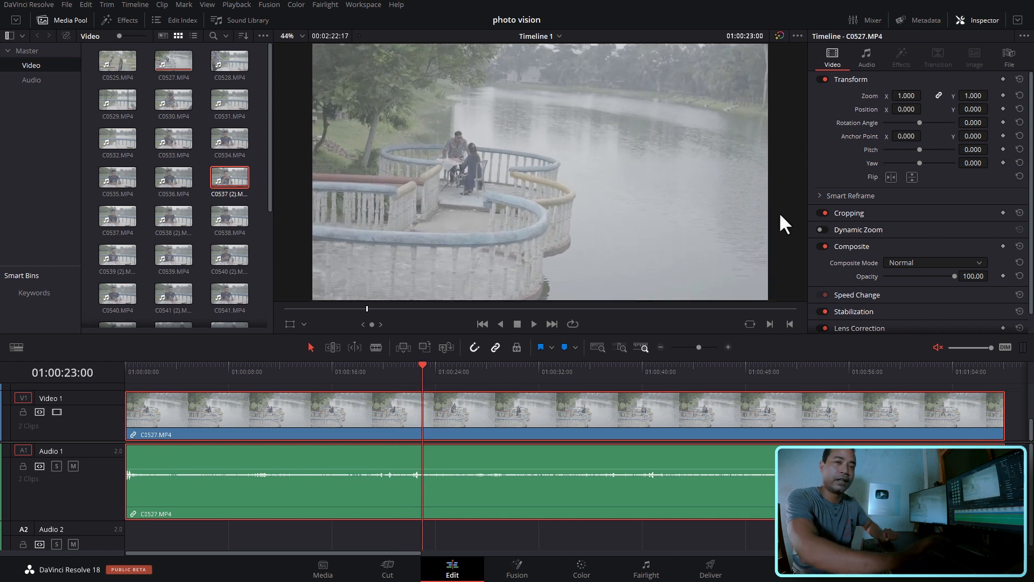
left_click_drag(412, 379, 369, 379)
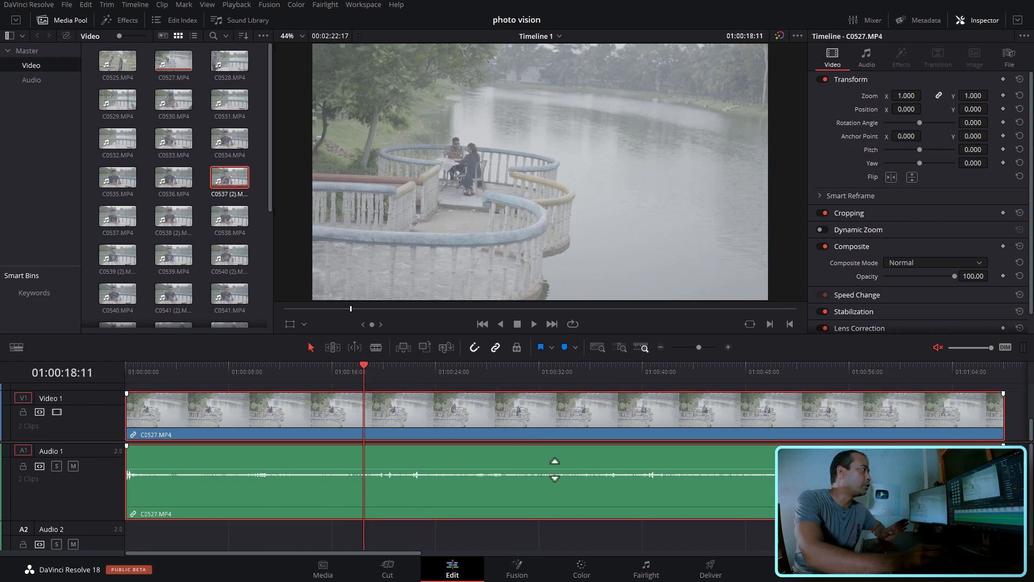
left_click(570, 533)
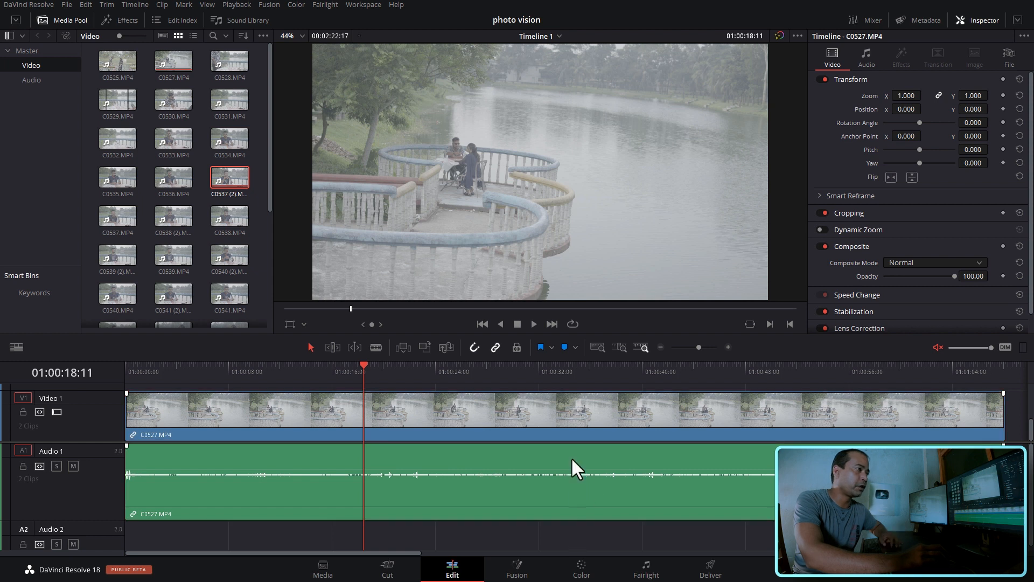
left_click(564, 418)
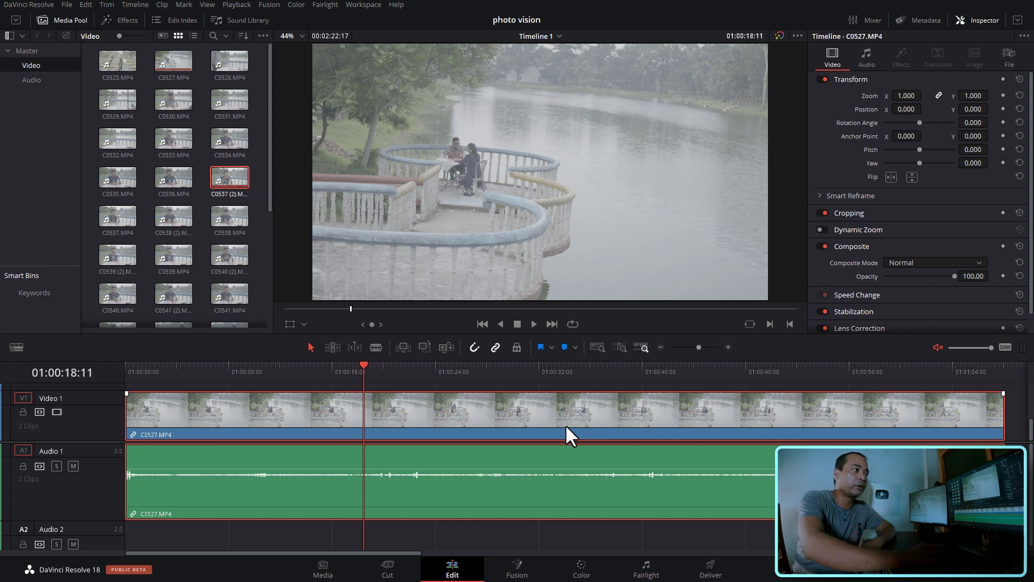
left_click(886, 211)
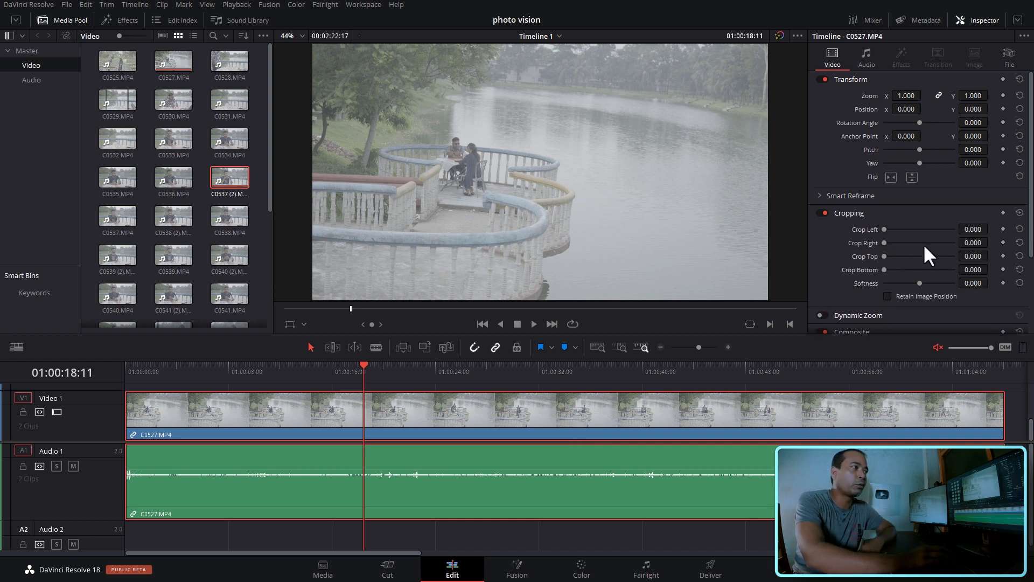
scroll(923, 244, "down", 1)
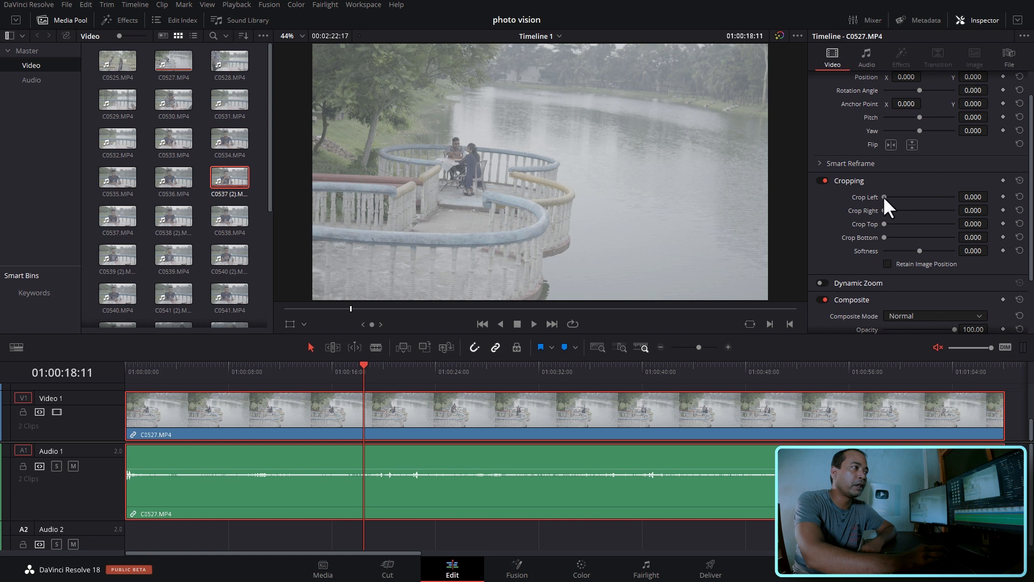
- Try out the left and right crops on C0527.MP4, and set Crop Top and Crop Bottom to 100 each
left_click_drag(884, 196, 849, 189)
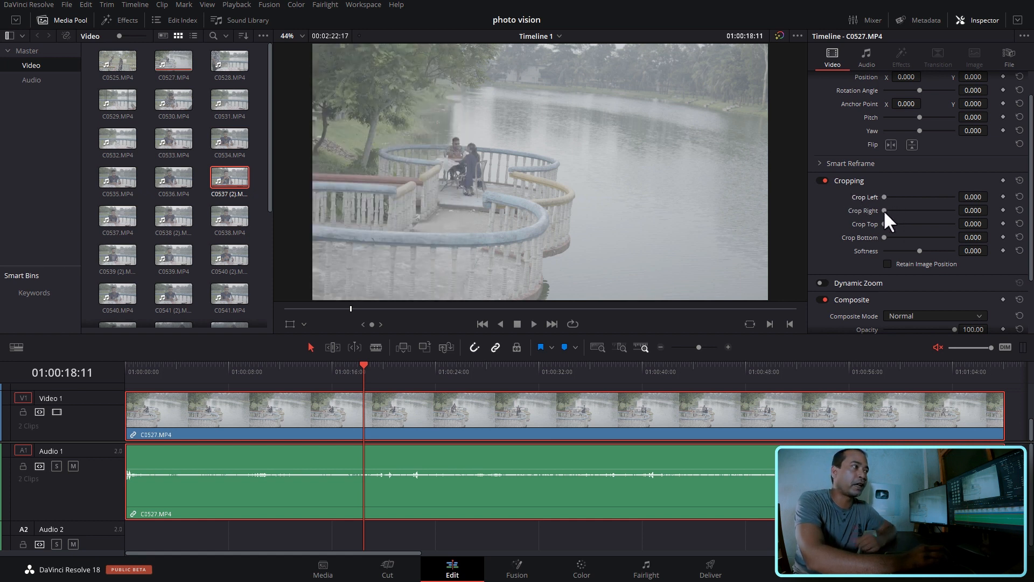
mouse_move(885, 211)
left_mouse_down()
mouse_move(908, 210)
mouse_move(876, 234)
mouse_move(897, 224)
mouse_move(877, 222)
left_mouse_up()
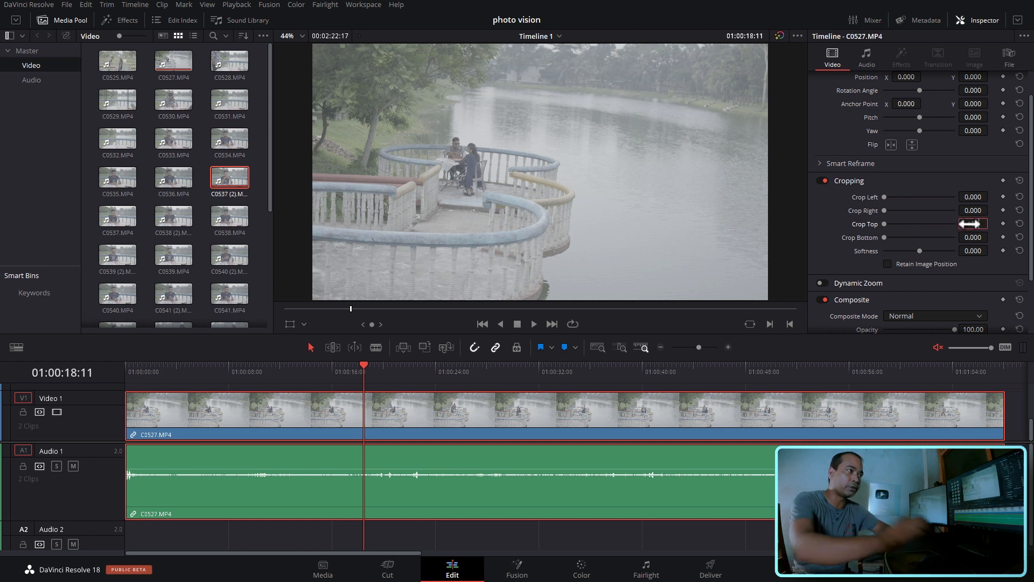
key("Return")
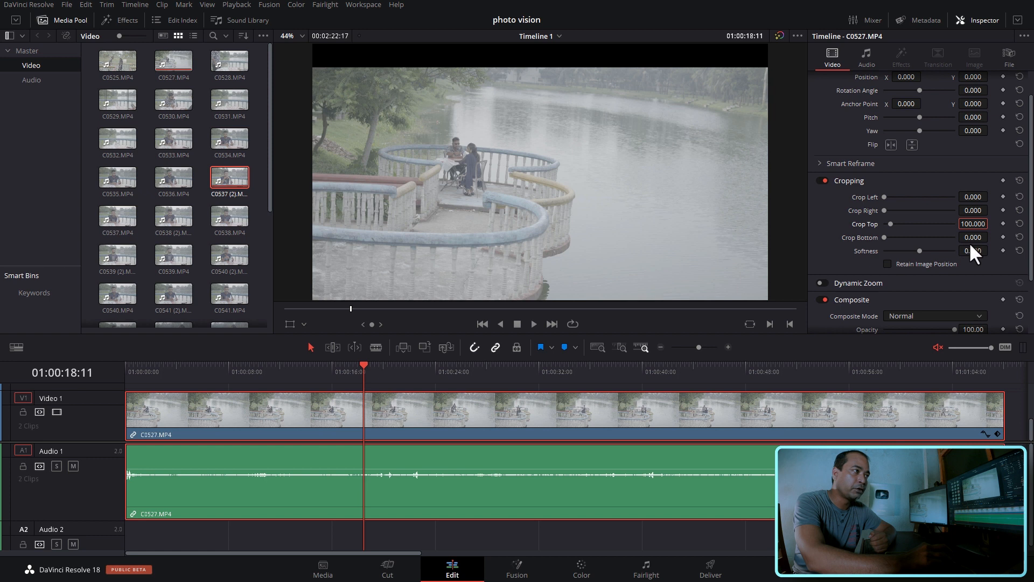
left_click(970, 238)
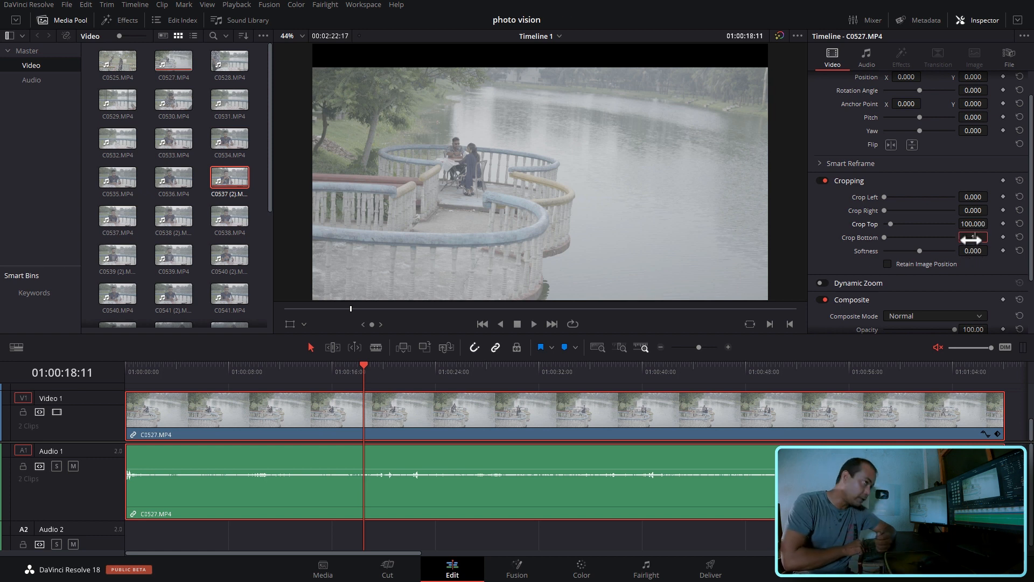
key("Return")
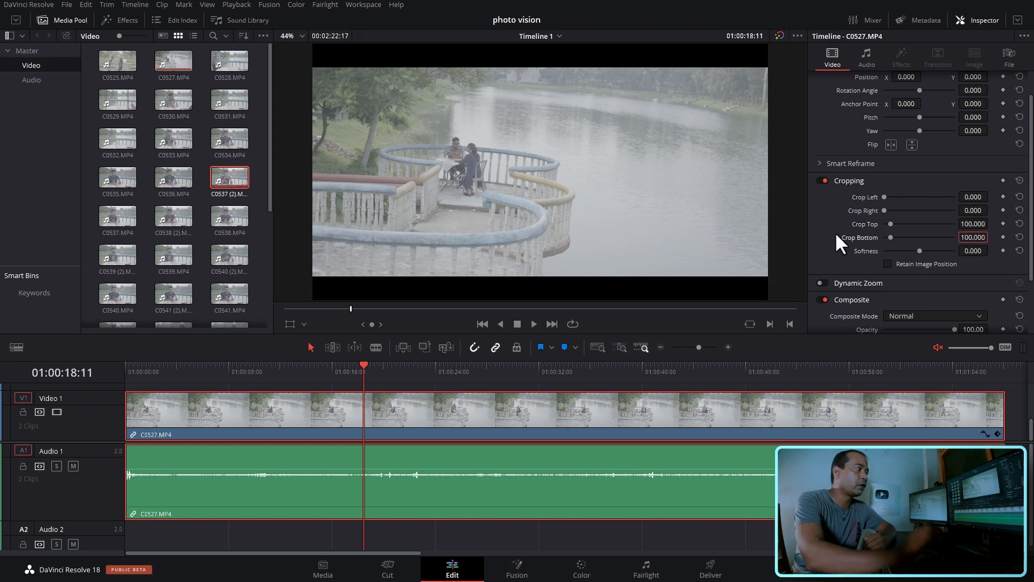
- Play the cropped clip from the start, sample further points along it, and return the playhead to 01:00:00:00
left_click_drag(291, 381, 10, 381)
key("space")
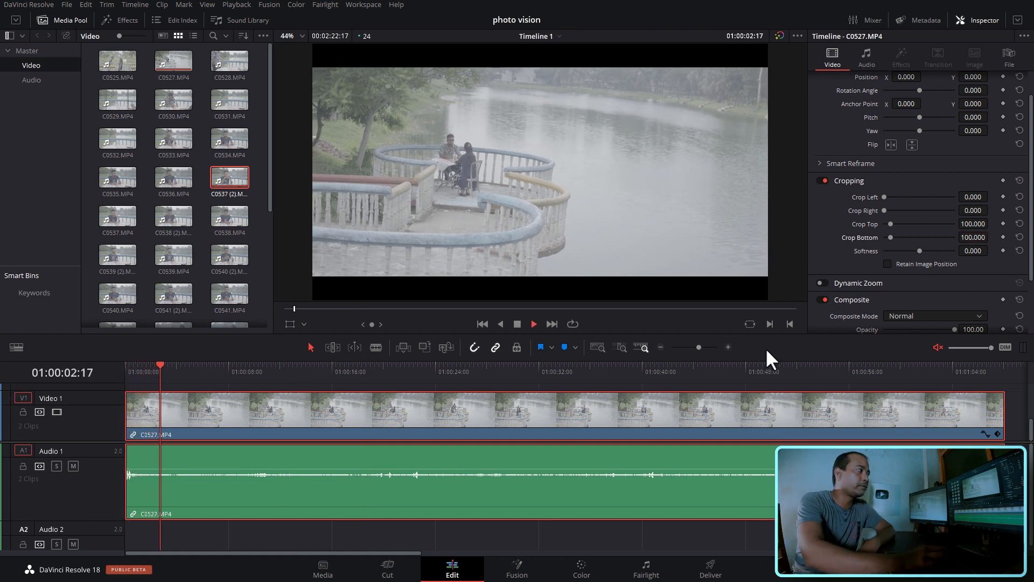
left_click(317, 374)
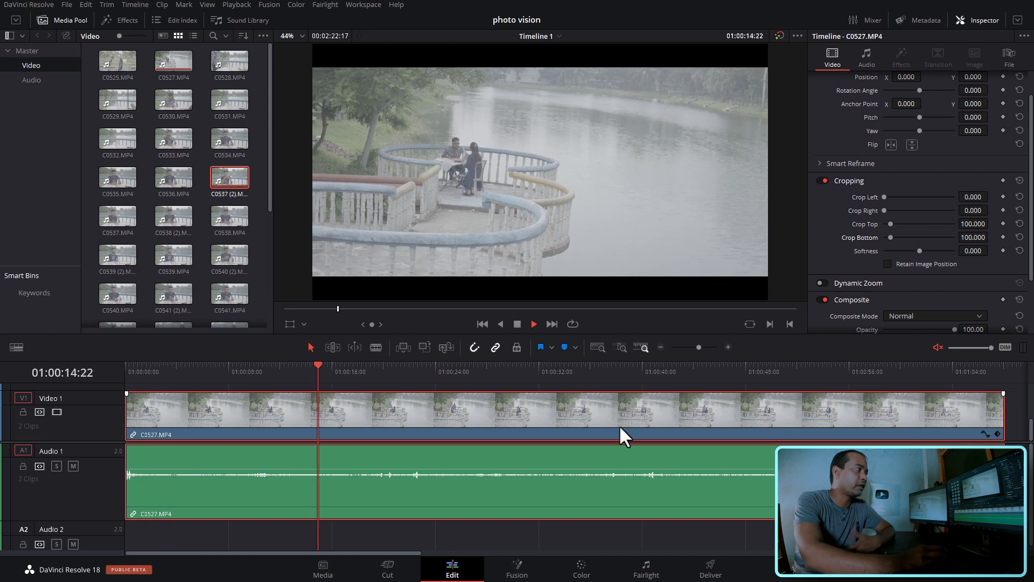
left_click(464, 371)
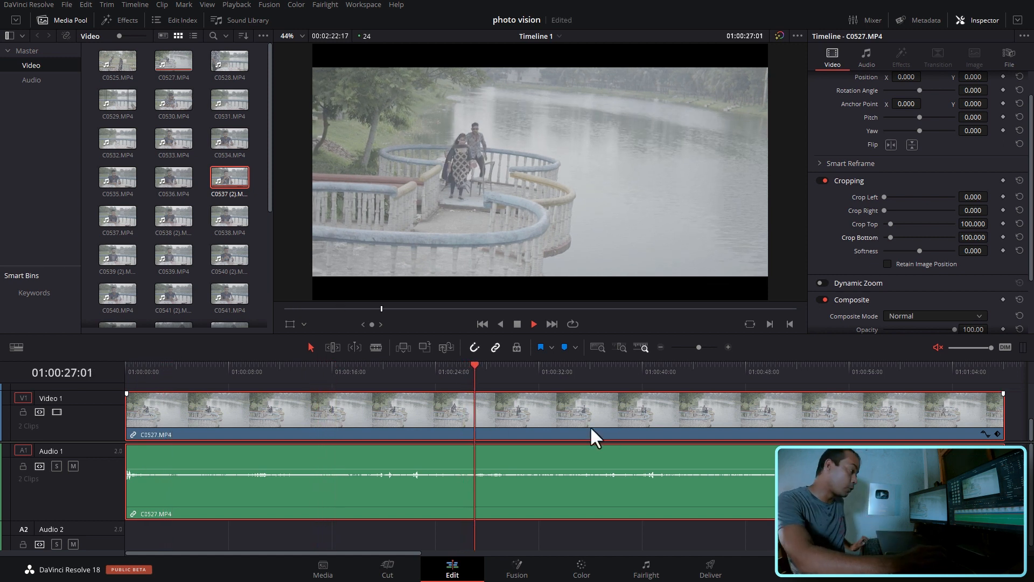
key("space")
key("Home")
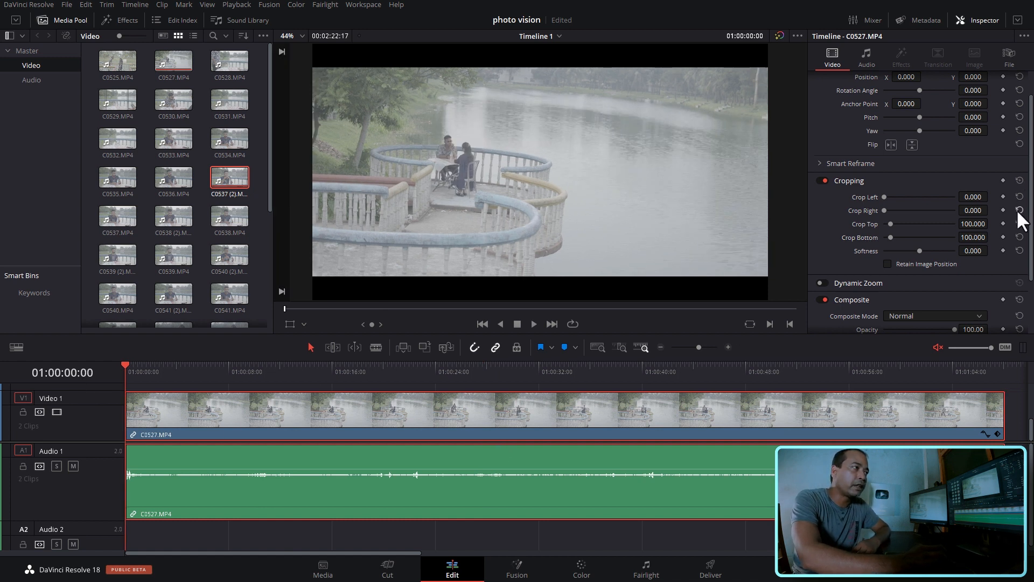
- Reset the top and bottom crops of C0527.MP4 and collapse the Cropping settings
left_click(1019, 223)
left_click(1019, 237)
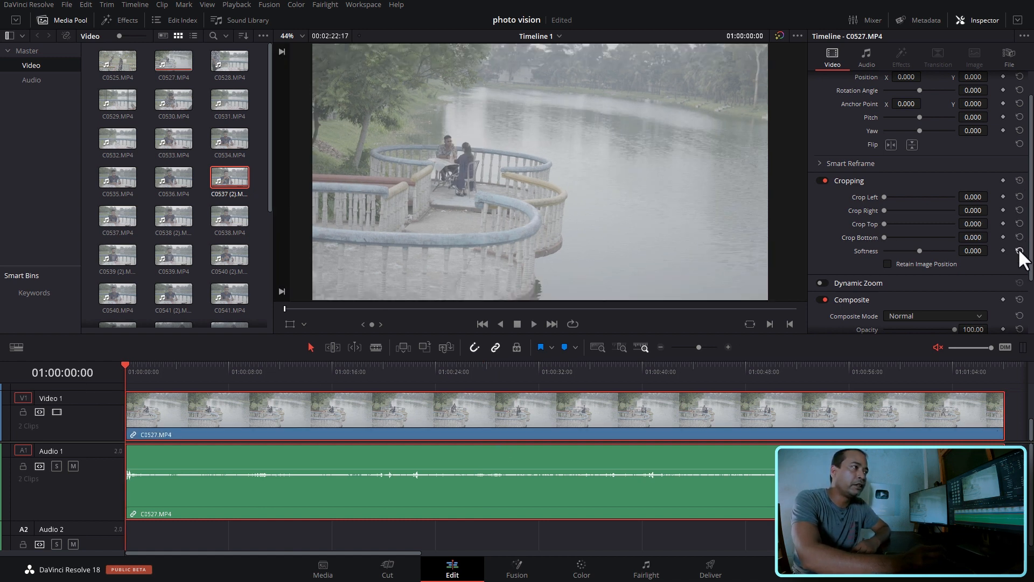
left_click(868, 181)
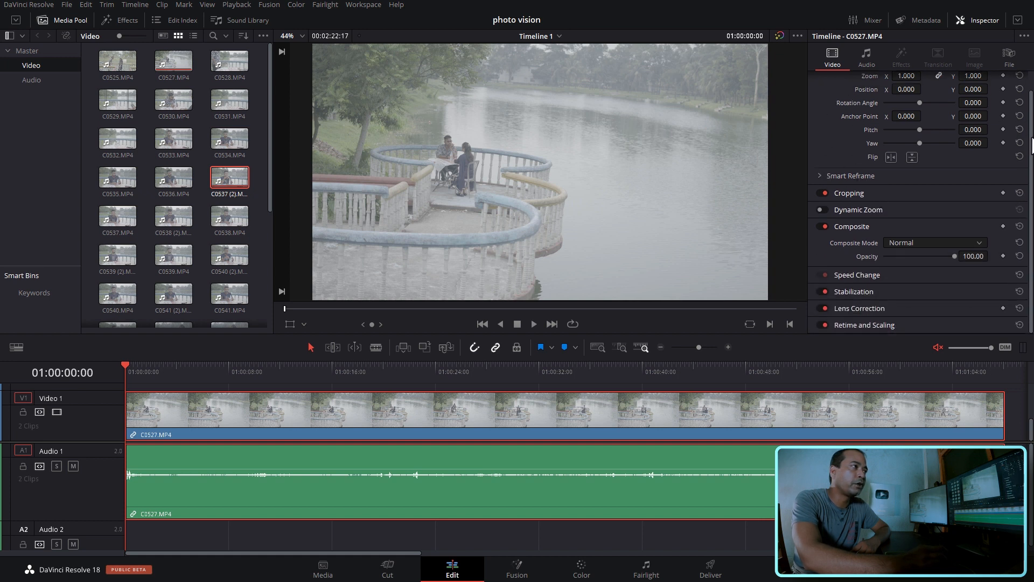
- Collapse the Transform and Composite settings and expand the Stabilization settings of C0527.MP4
scroll(916, 110, "up", 1)
left_click(871, 78)
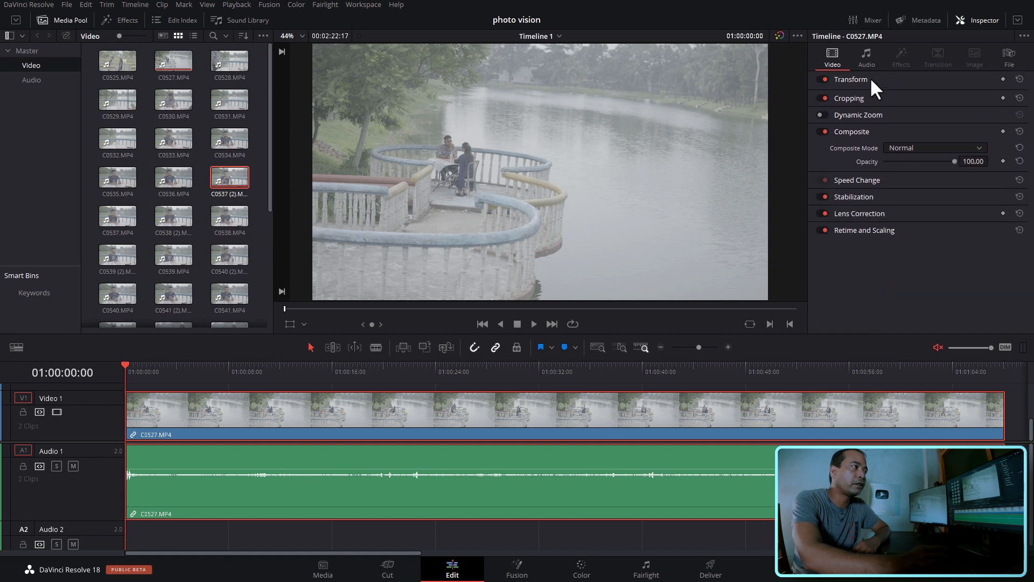
left_click(862, 130)
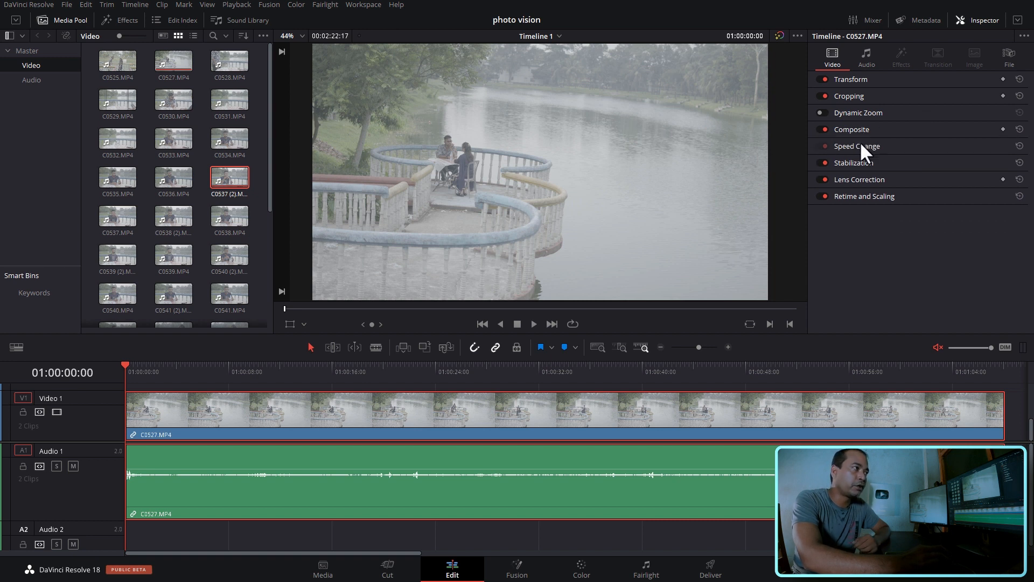
left_click(860, 163)
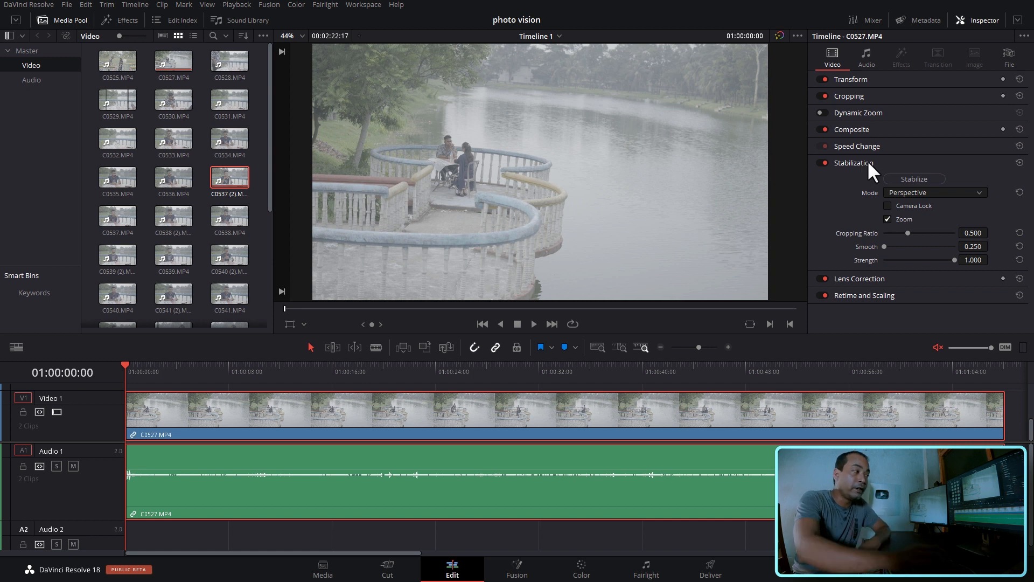
- Import the C0376 video from the 03 New folder on New Volume (G:) into the Video bin
left_click(545, 378)
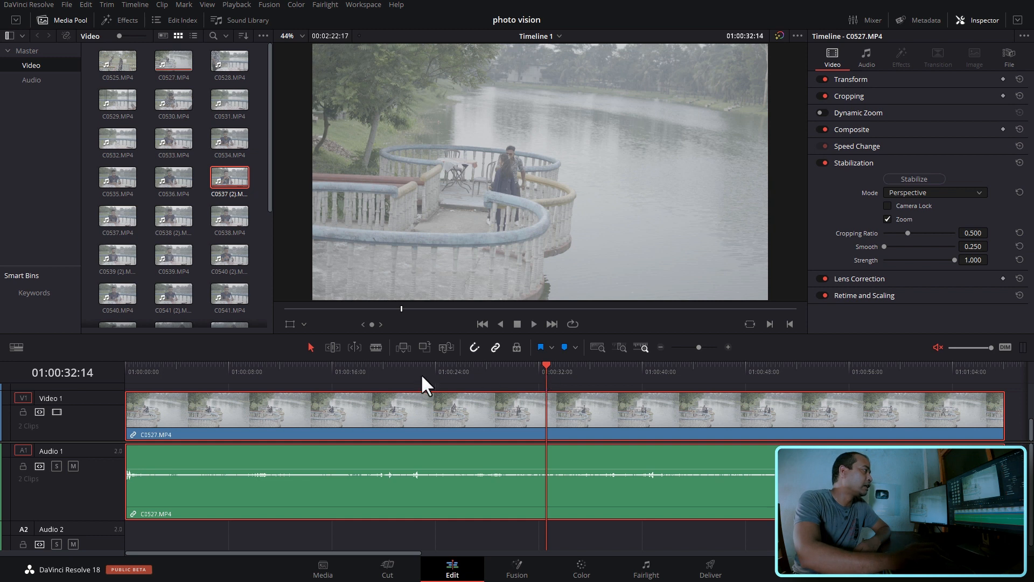
left_click(256, 241)
right_click(257, 240)
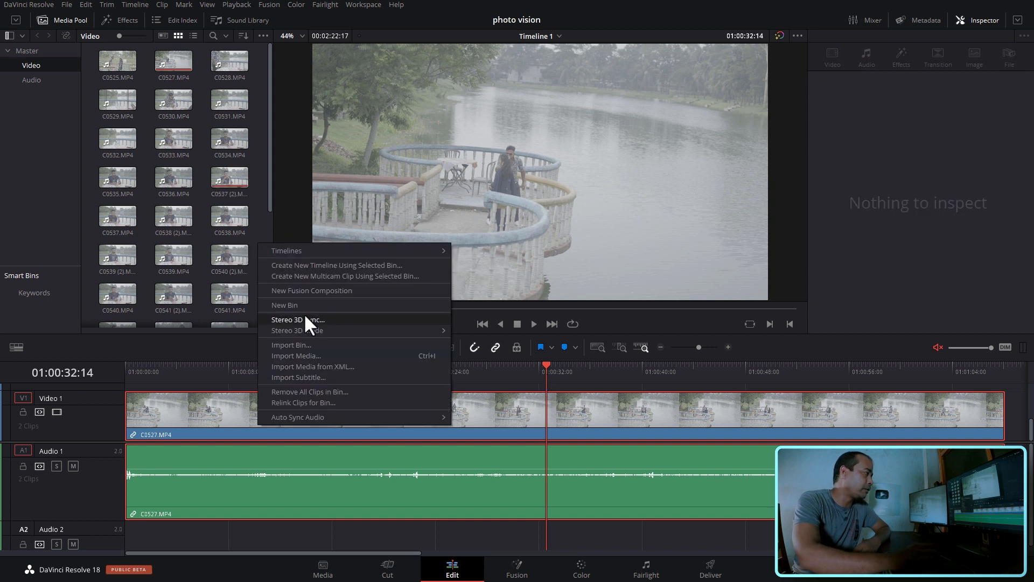
left_click(320, 359)
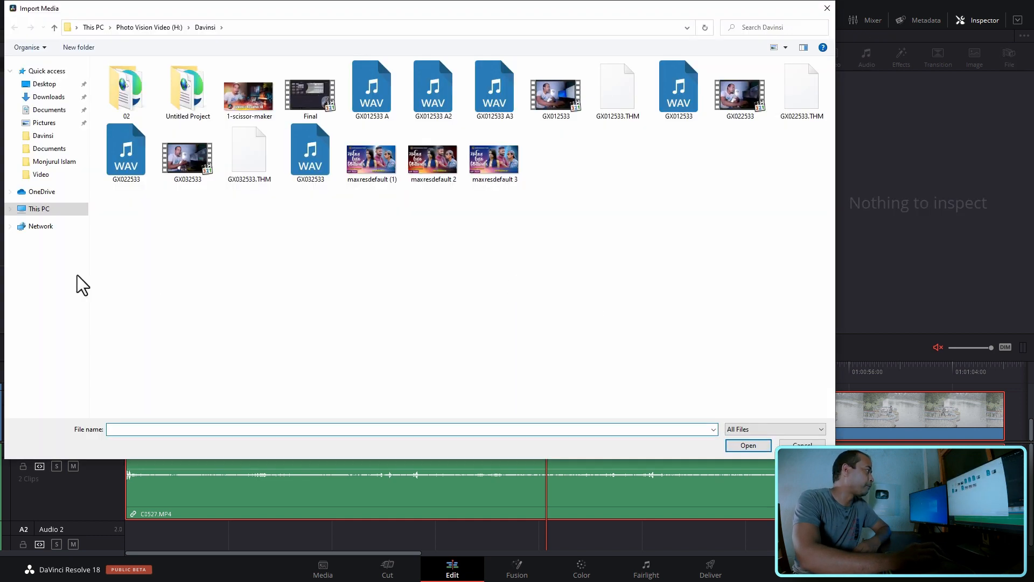
left_click(40, 210)
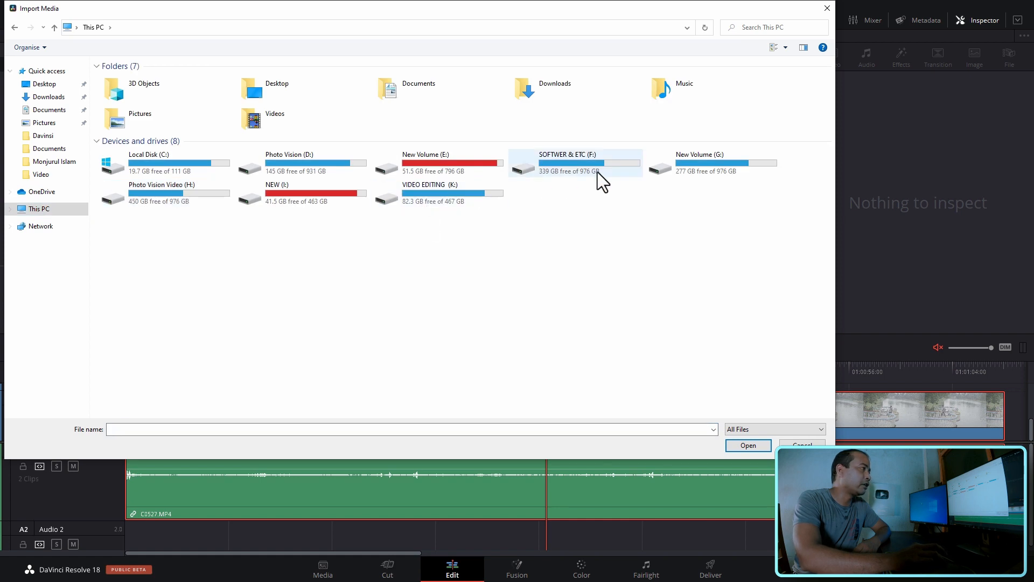
double_click(700, 167)
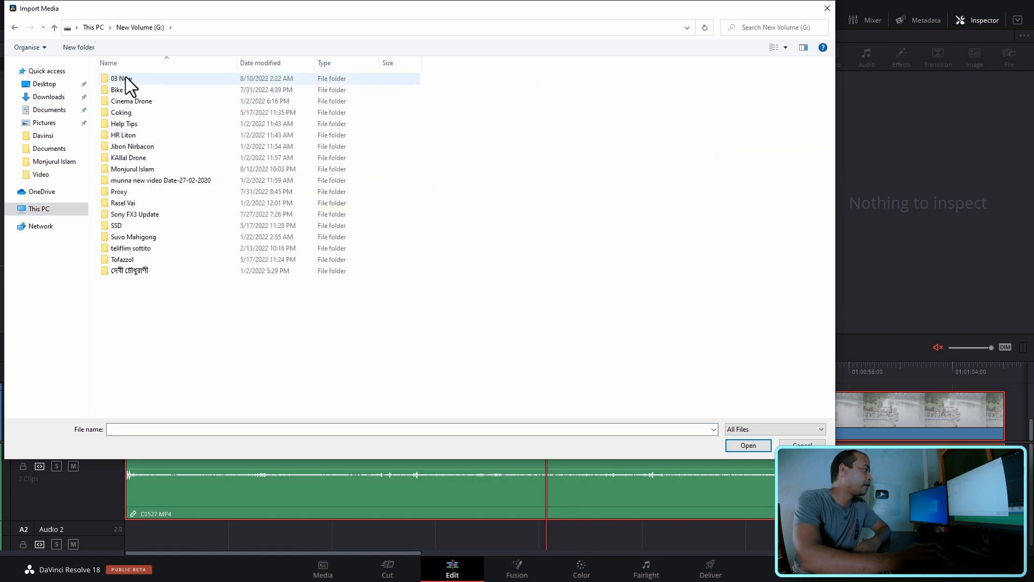
double_click(126, 78)
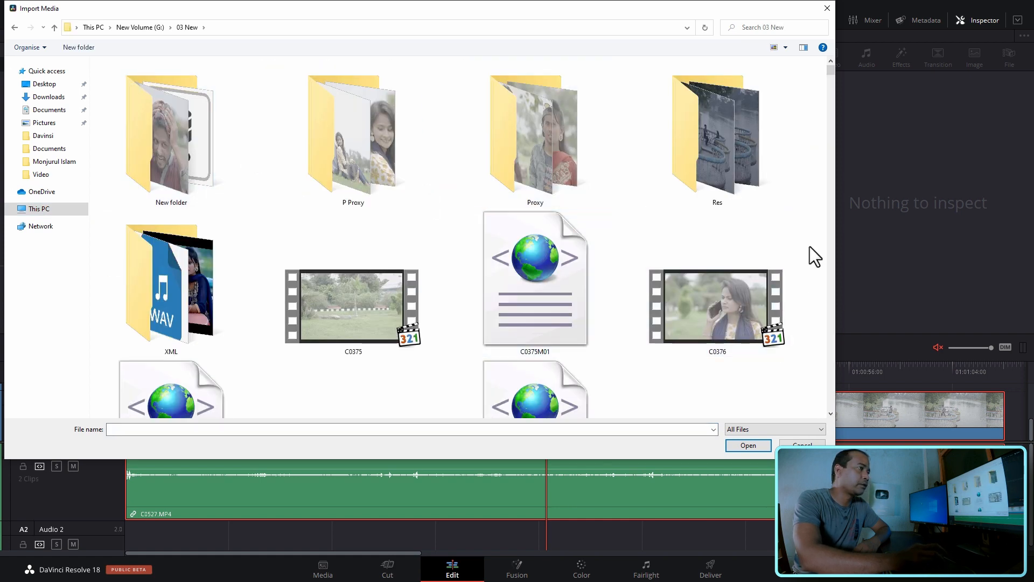
double_click(696, 299)
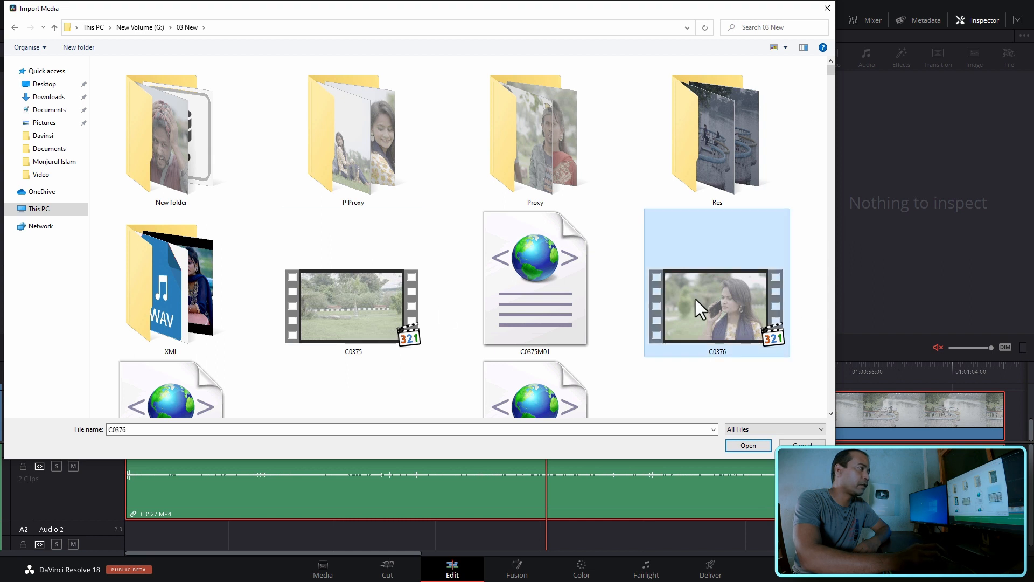
- Replace C0527.MP4 and C0537 (2).MP4 on the timeline with C0376.MP4, placed at the start of Video 1
left_click(474, 429)
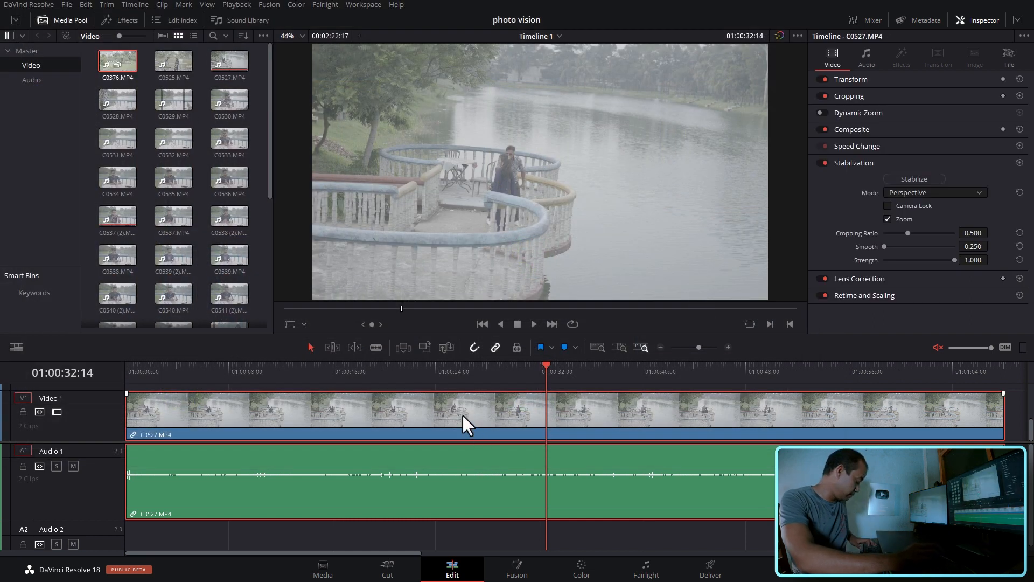
key("Delete")
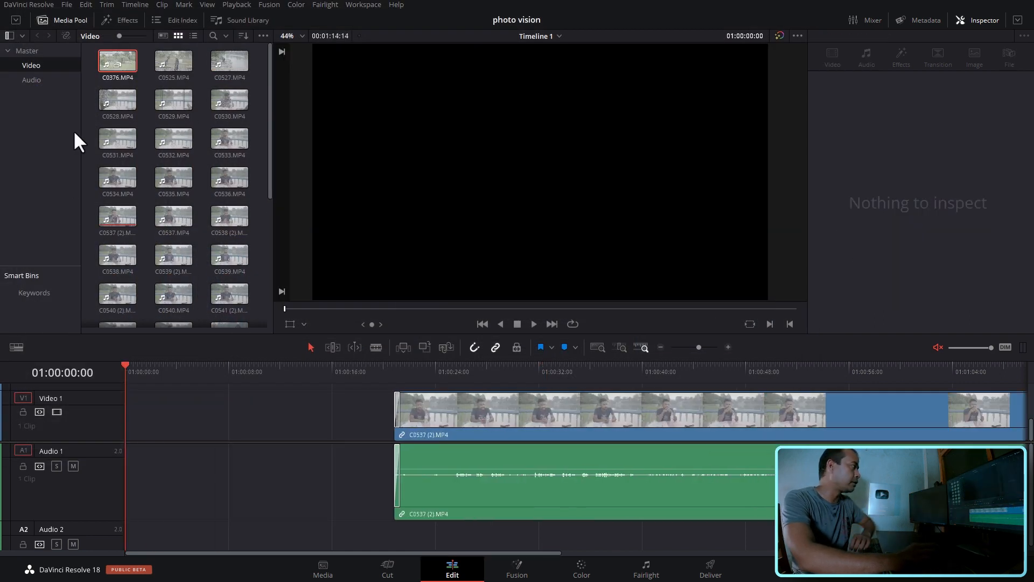
left_click(568, 413)
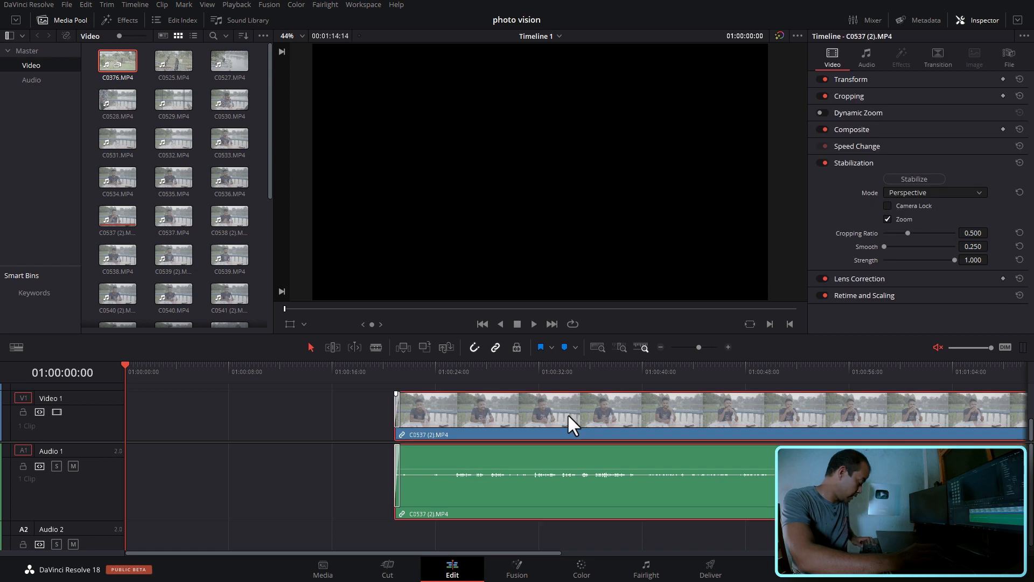
key("Delete")
left_click_drag(115, 55, 148, 431)
left_click(274, 421)
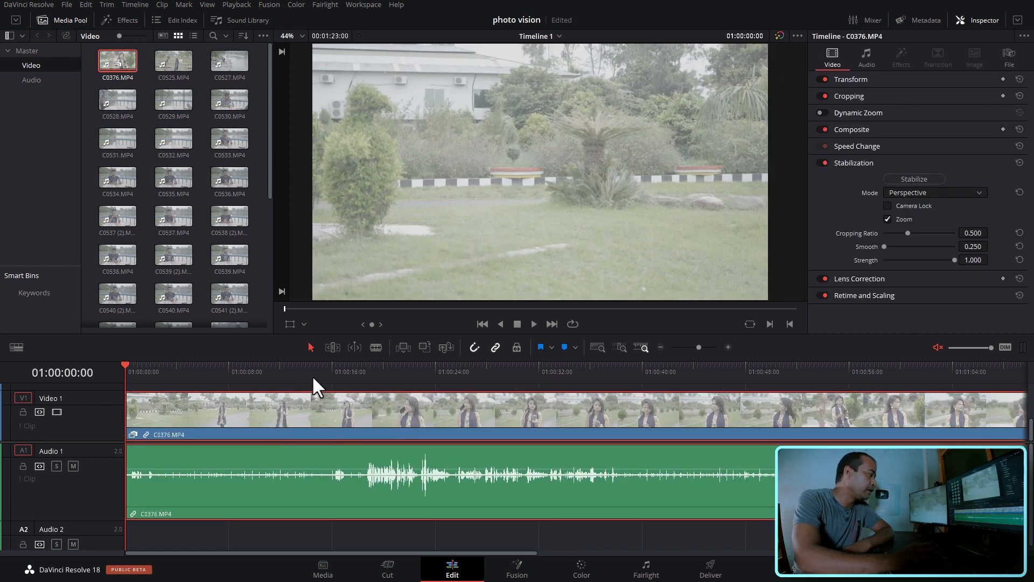
- Play C0376.MP4 from 01:00:12:15 and again from 01:00:11:11 to examine the camera movement
left_click_drag(129, 375, 288, 383)
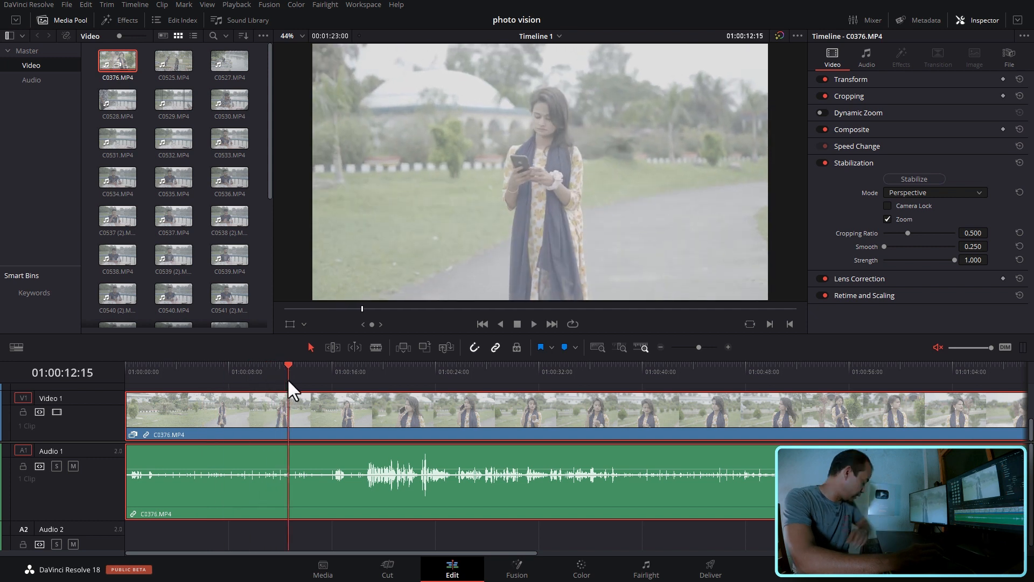
key("space")
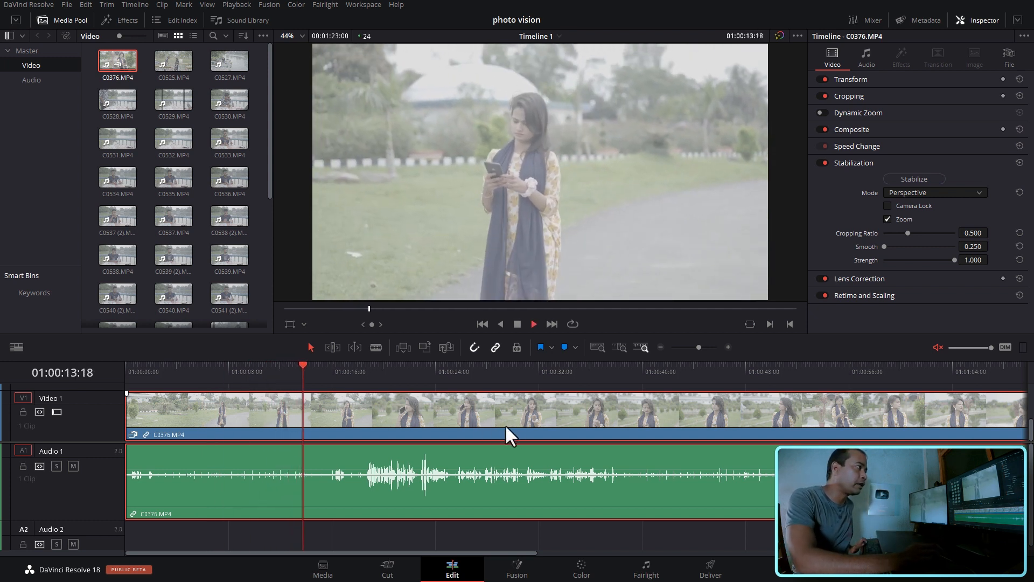
left_click(273, 367)
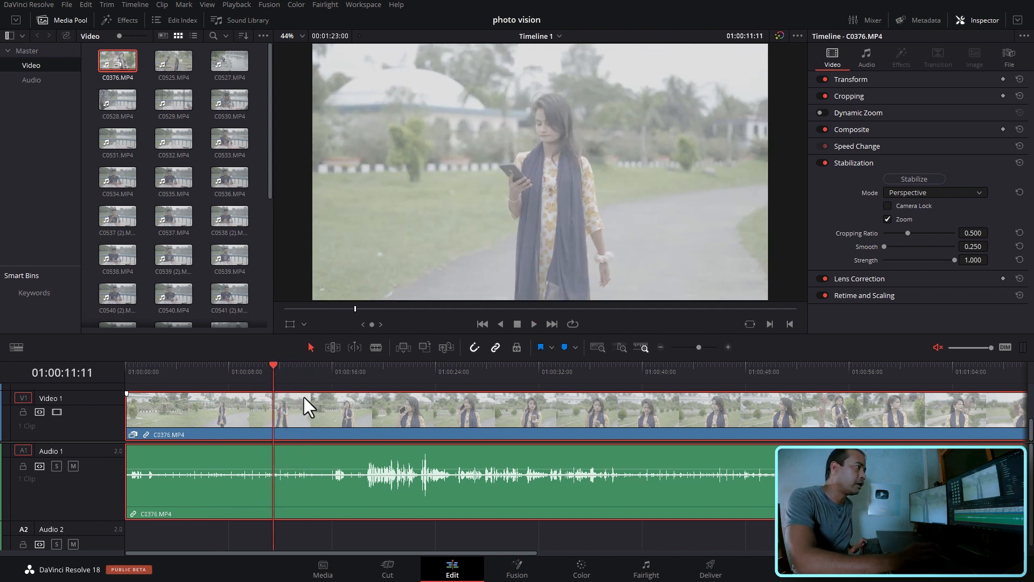
key("space")
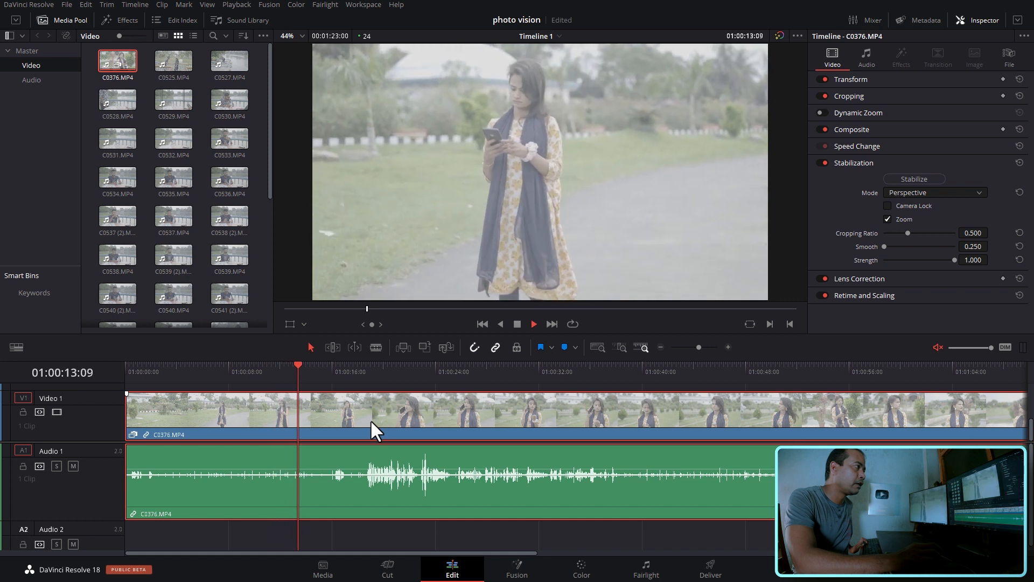
- Split C0376.MP4 at 01:00:09:06 and ripple delete the part before the cut
left_click(244, 365)
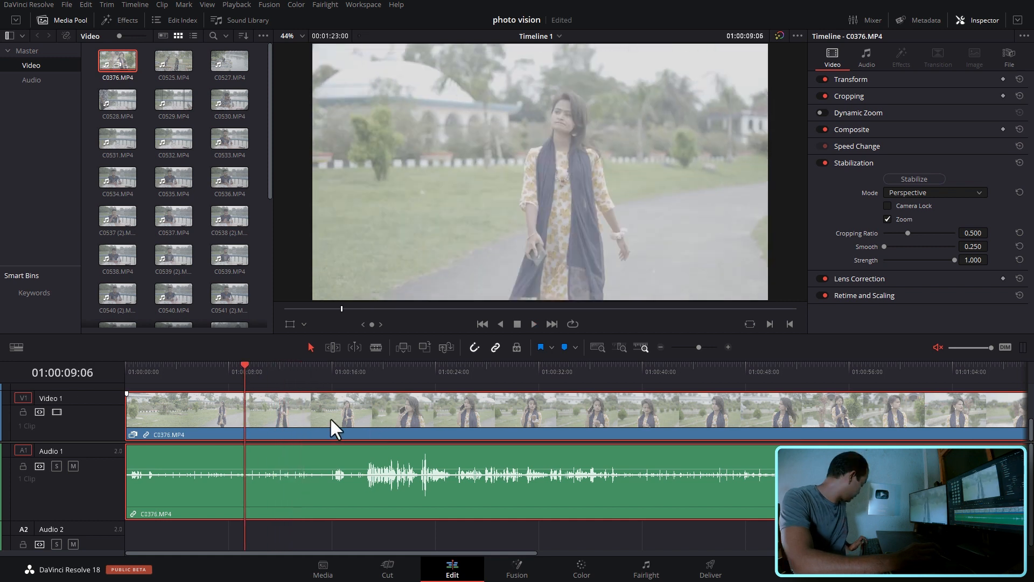
key("ctrl+b")
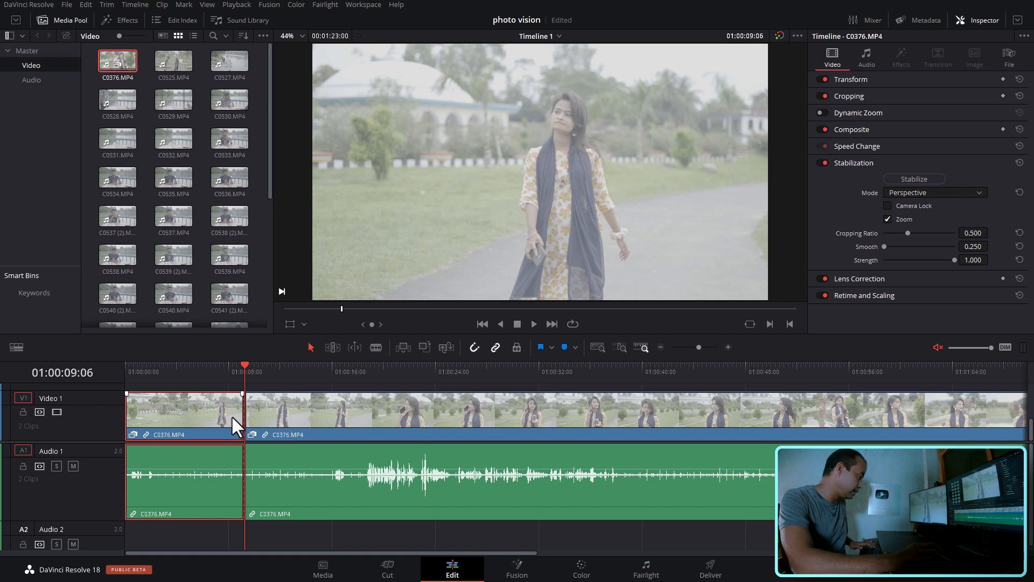
key("Delete")
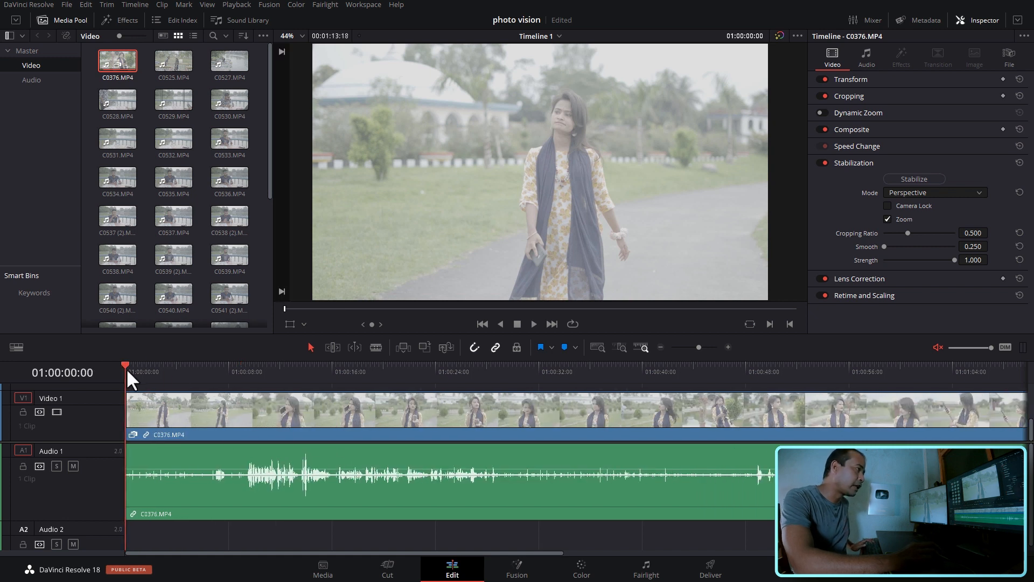
- Split the remaining C0376.MP4 clip at 01:00:05:18 and delete everything after the cut
left_click_drag(126, 368, 199, 371)
key("ctrl+b")
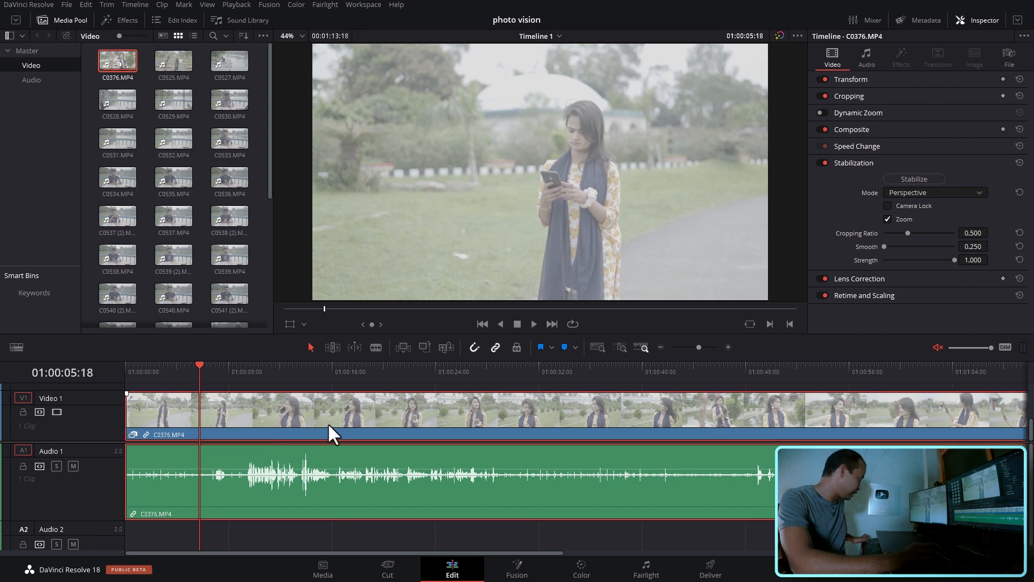
left_click(324, 427)
key("Delete")
- Play the shortened C0376.MP4 clip from its start and ripple trim its beginning to 01:00:01:18
left_click(125, 378)
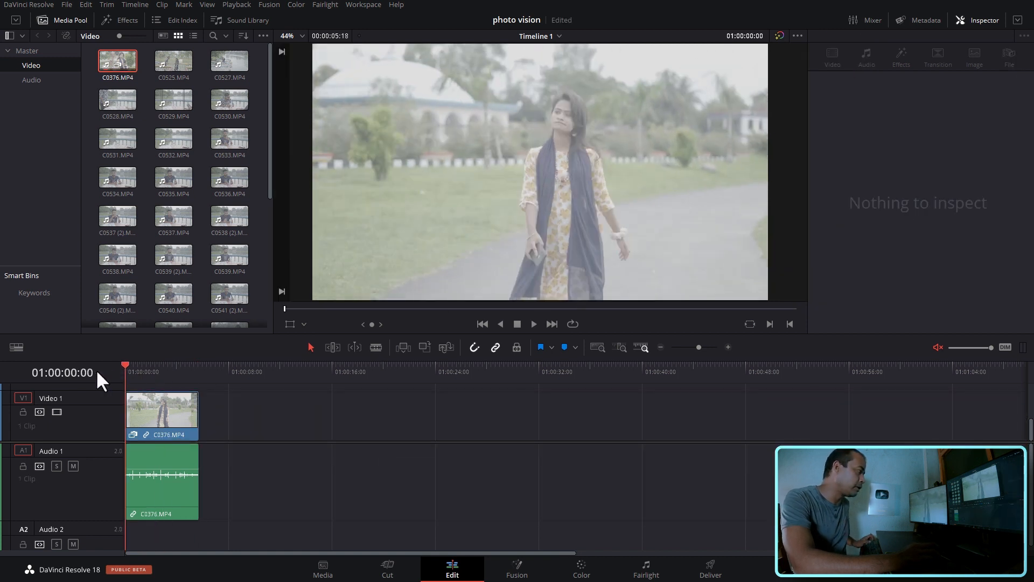
key("space")
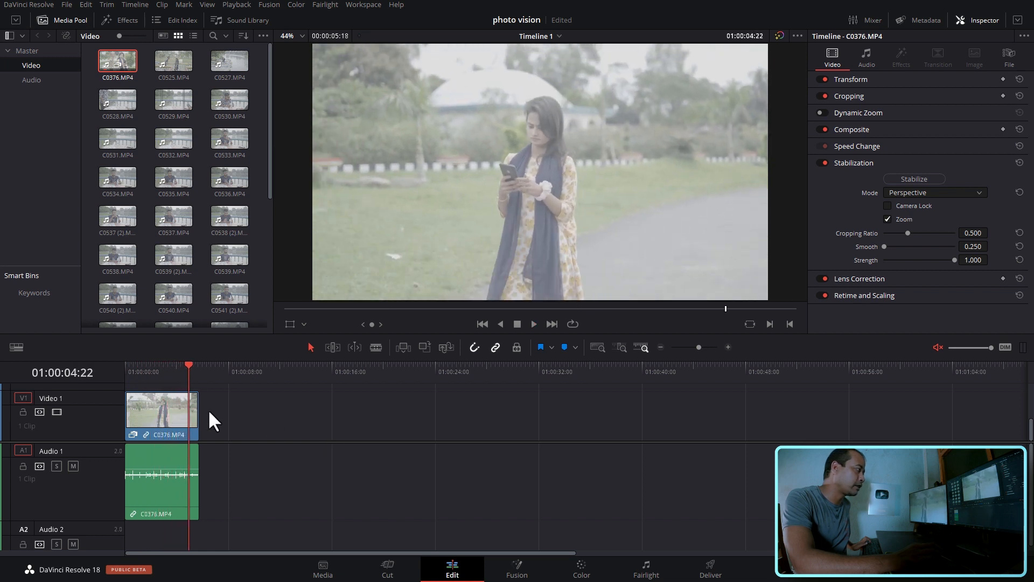
left_click(168, 371)
left_click_drag(159, 377, 148, 377)
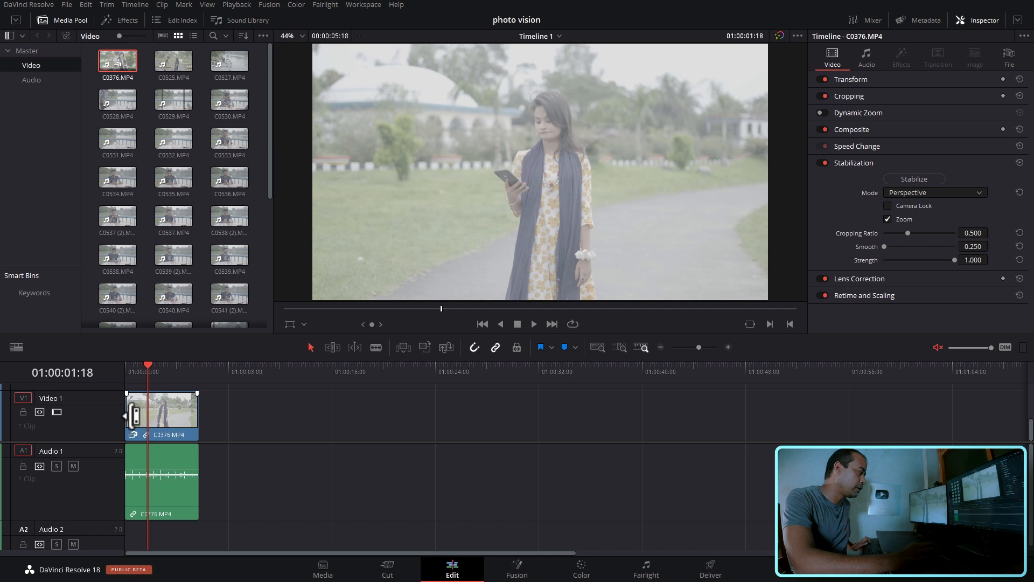
left_click_drag(128, 414, 146, 414)
- Play the trimmed clip from the start to check its shake, and park the playhead at 01:00:01:22
left_click_drag(144, 372, 111, 366)
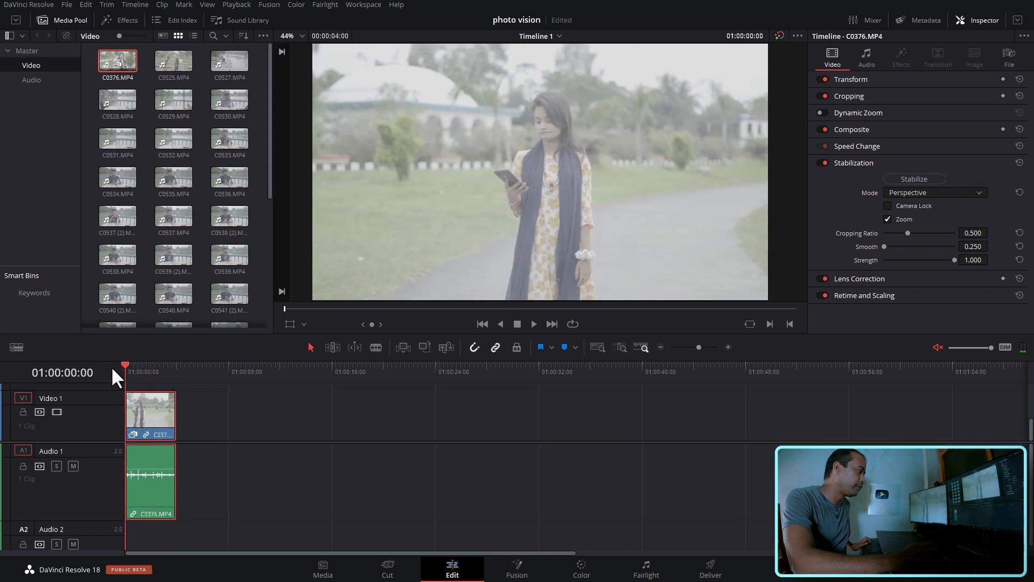
key("space")
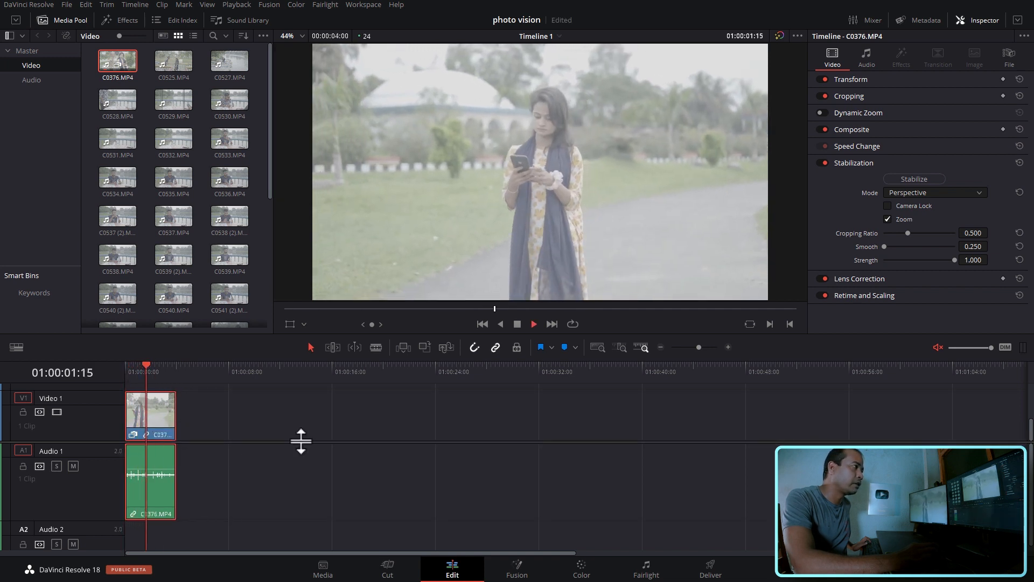
key("space")
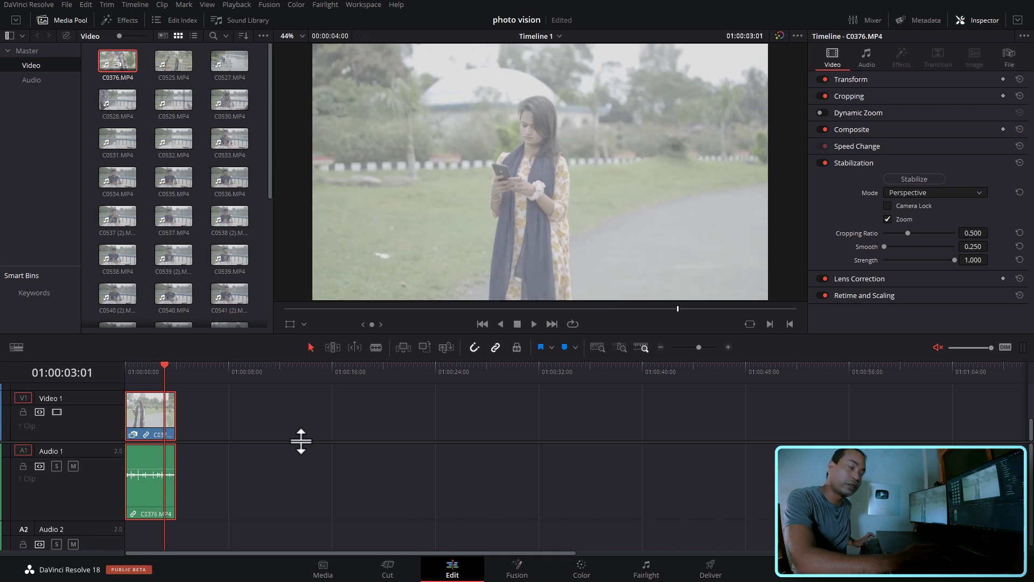
left_click_drag(156, 372, 150, 373)
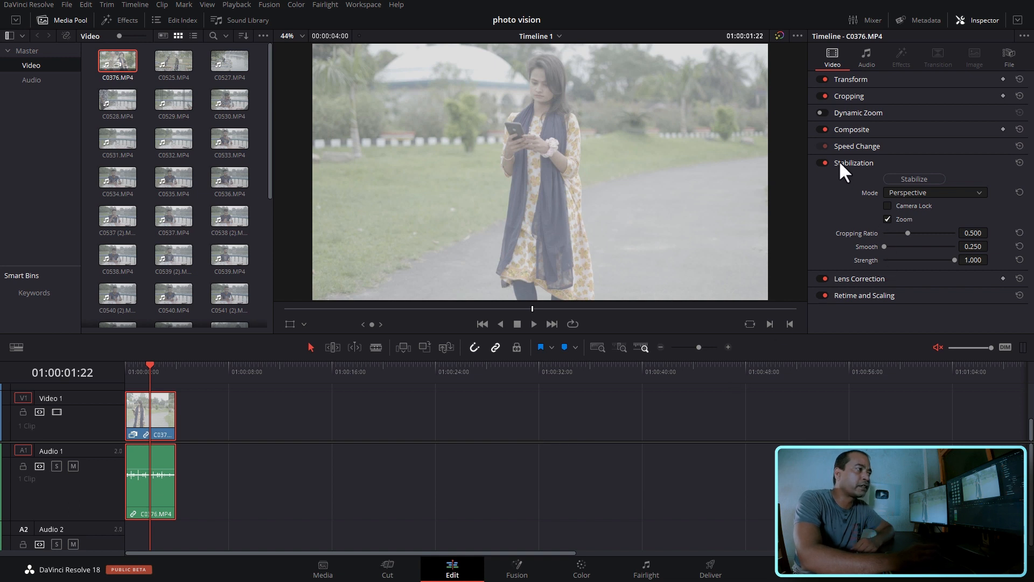
- Look through the stabilization modes for C0376.MP4, keep Perspective, and stabilize the clip
left_click(939, 193)
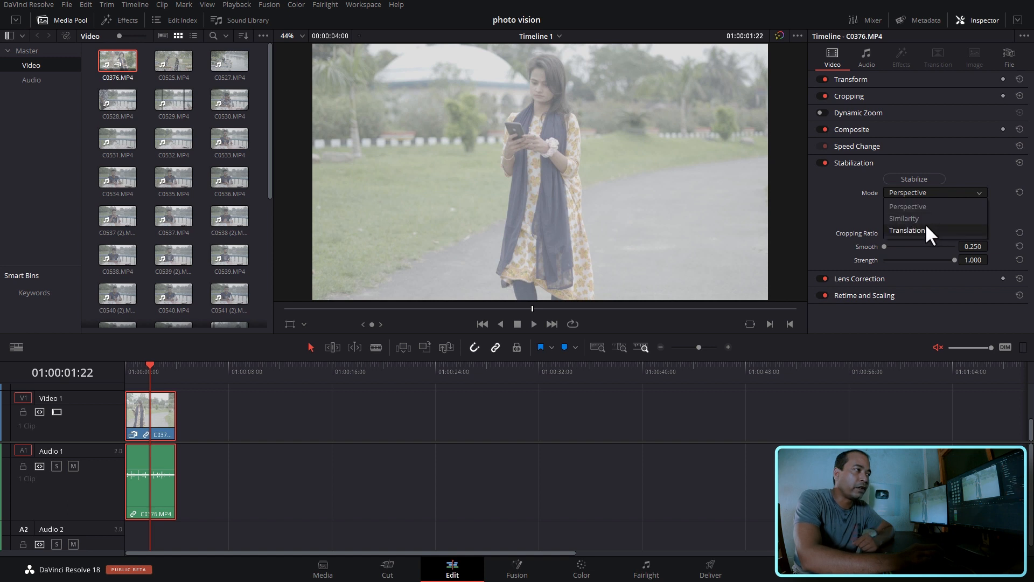
left_click(910, 206)
left_click(940, 194)
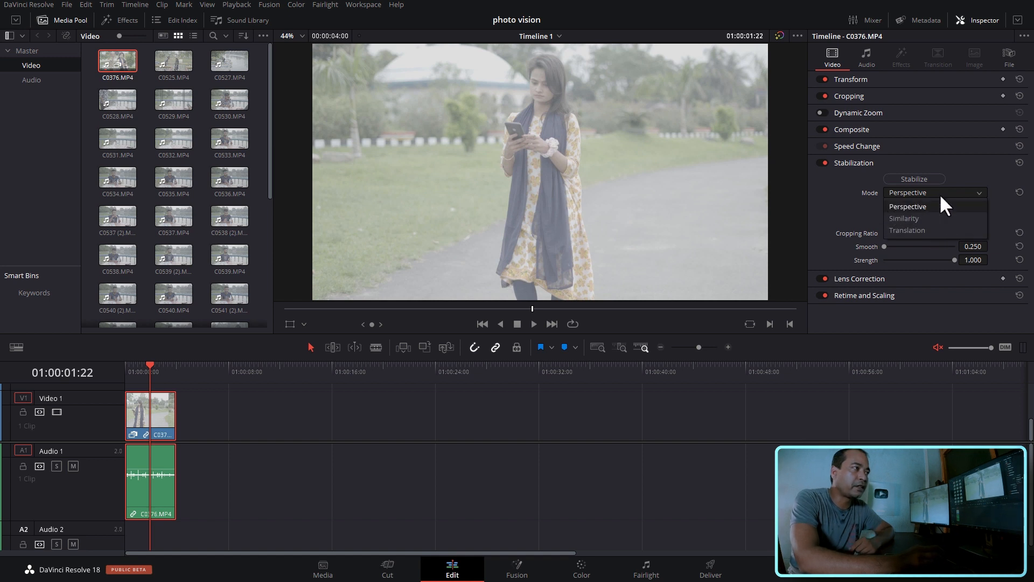
left_click(926, 203)
left_click(926, 179)
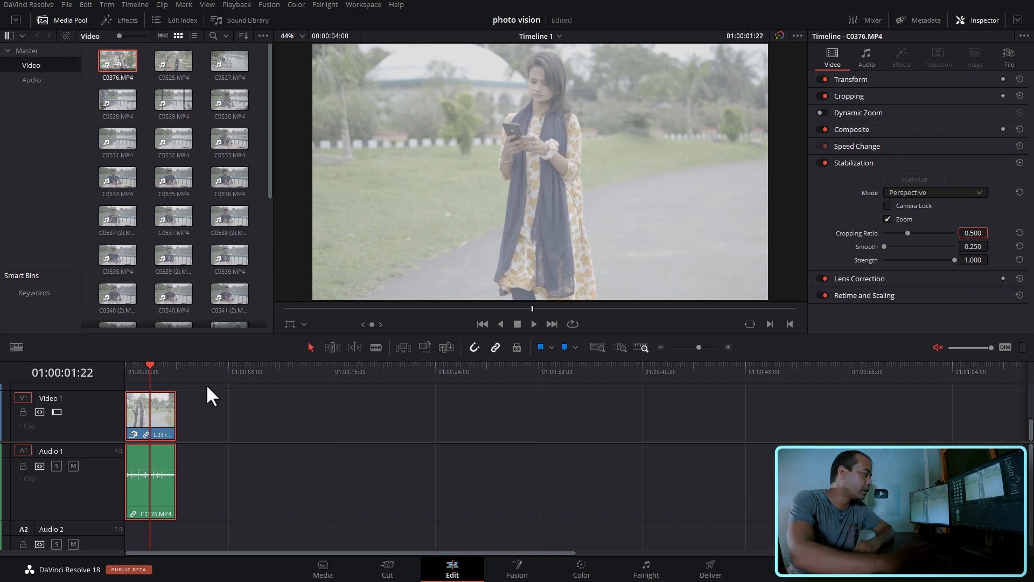
- Play the stabilized C0376.MP4 clip twice from the start to judge the stabilization
left_click_drag(151, 368, 82, 369)
left_click(319, 428)
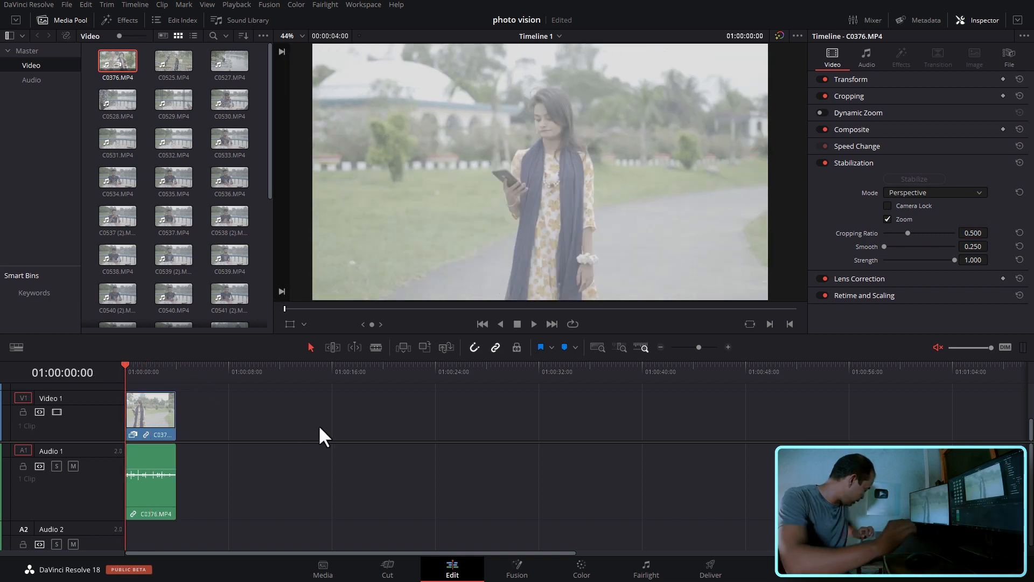
key("space")
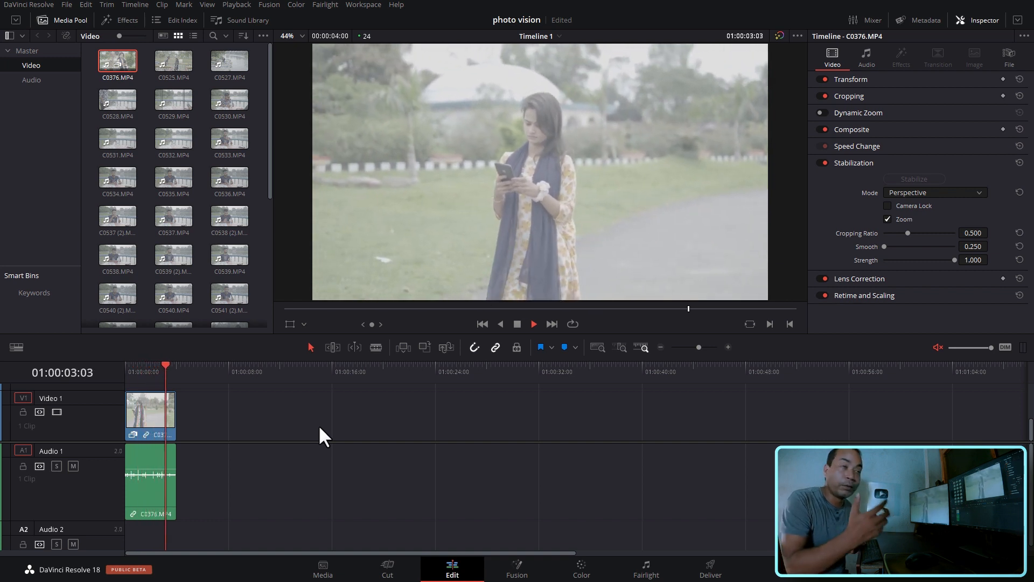
key("space")
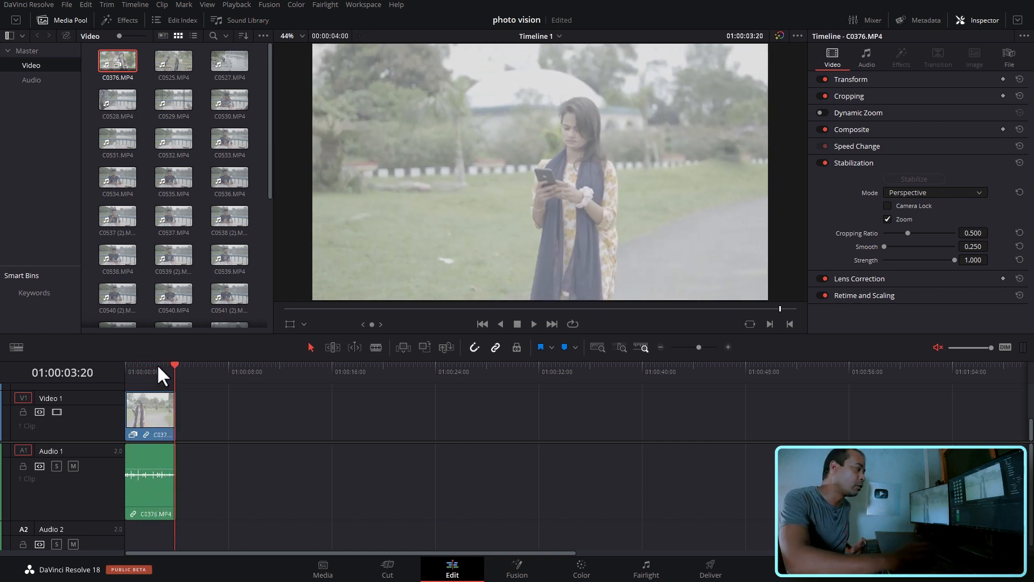
key("Home")
key("space")
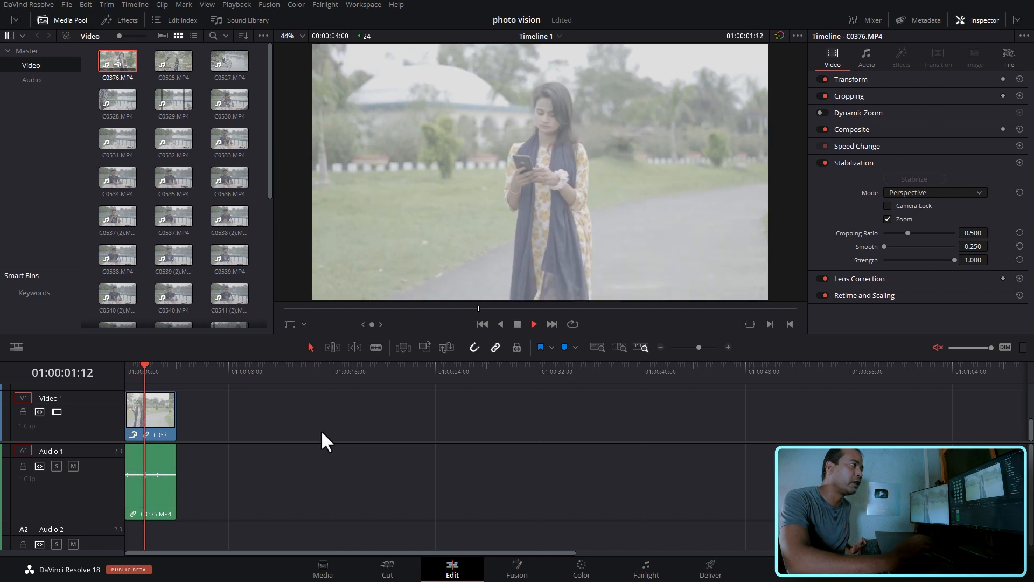
key("space")
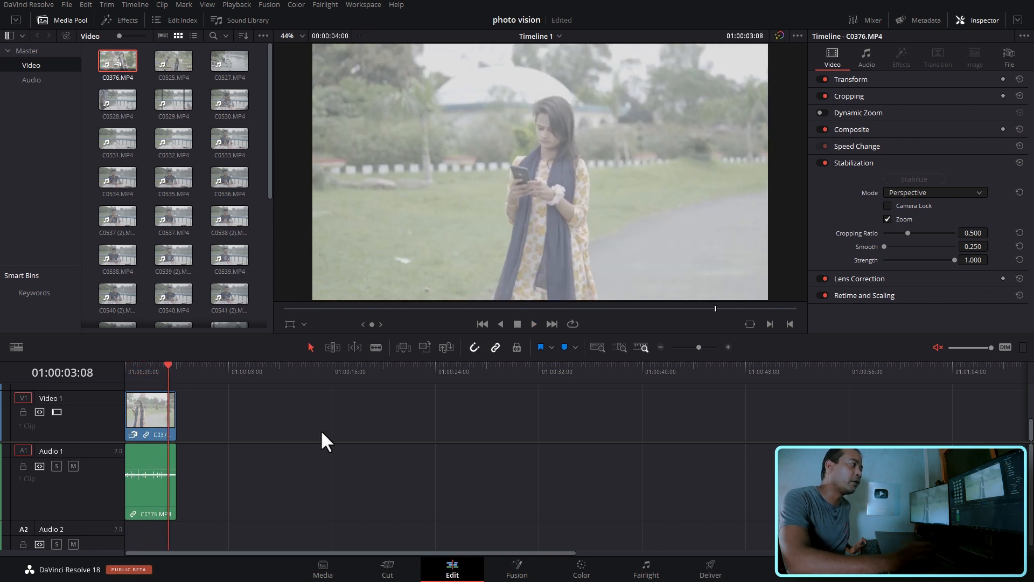
- Set C0376.MP4's stabilization Cropping Ratio to 0.517 and Smooth to 0.519, and stabilize the clip again
left_click(161, 431)
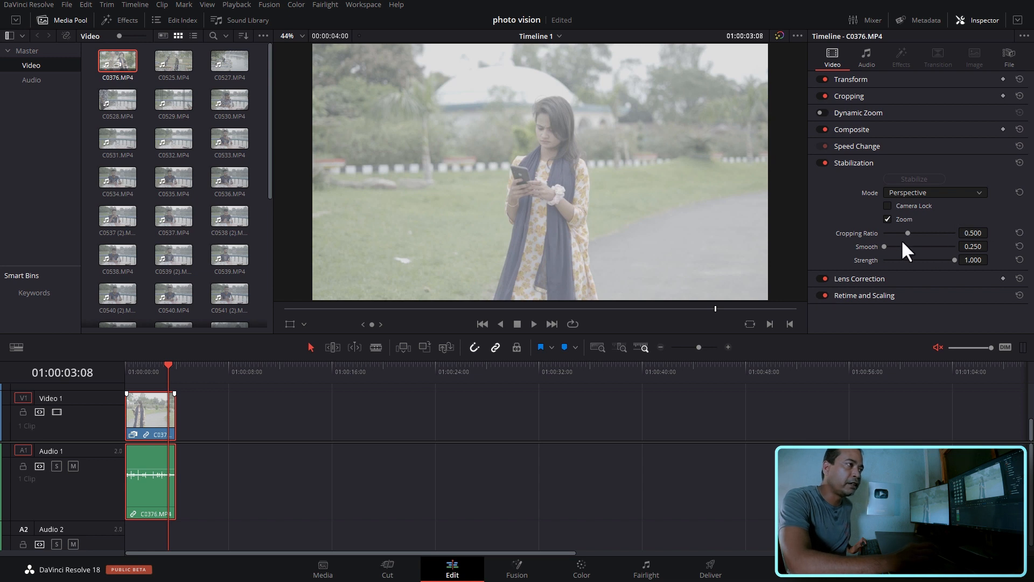
left_click_drag(963, 237, 991, 233)
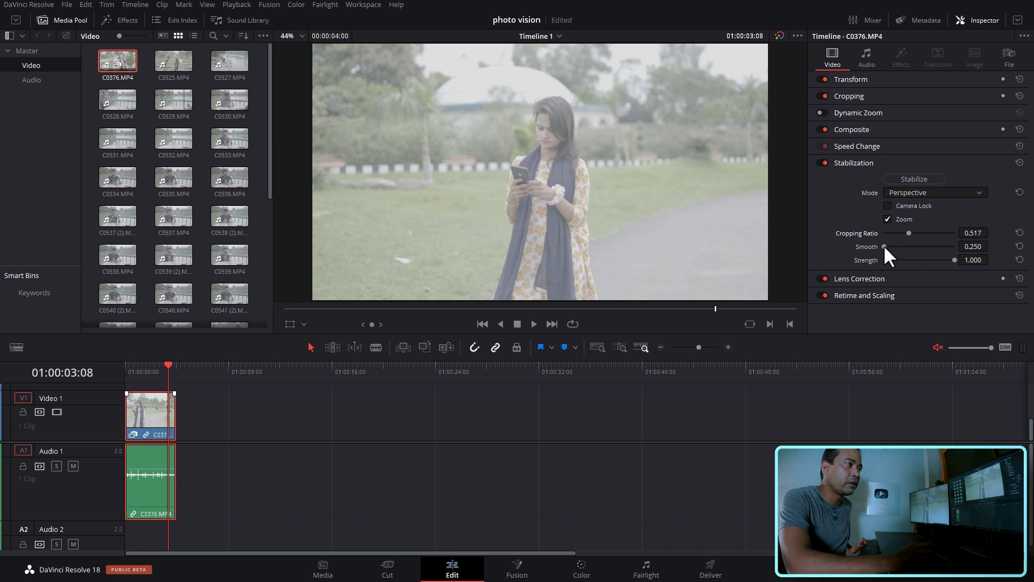
left_click_drag(883, 245, 909, 244)
left_click(926, 180)
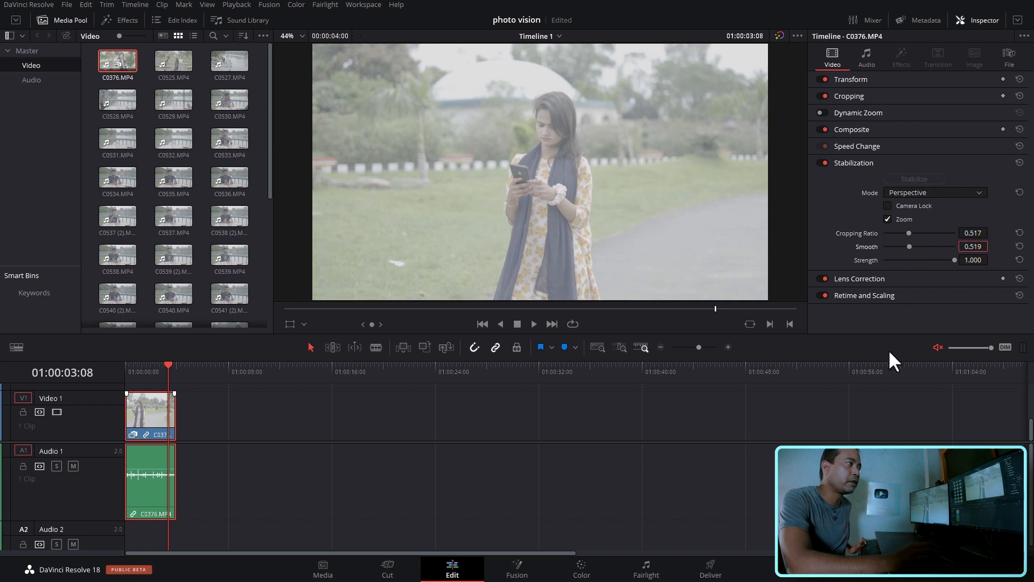
- Play C0376.MP4 from its start to judge the stabilization with the new Cropping Ratio and Smooth values
key("Home")
key("space")
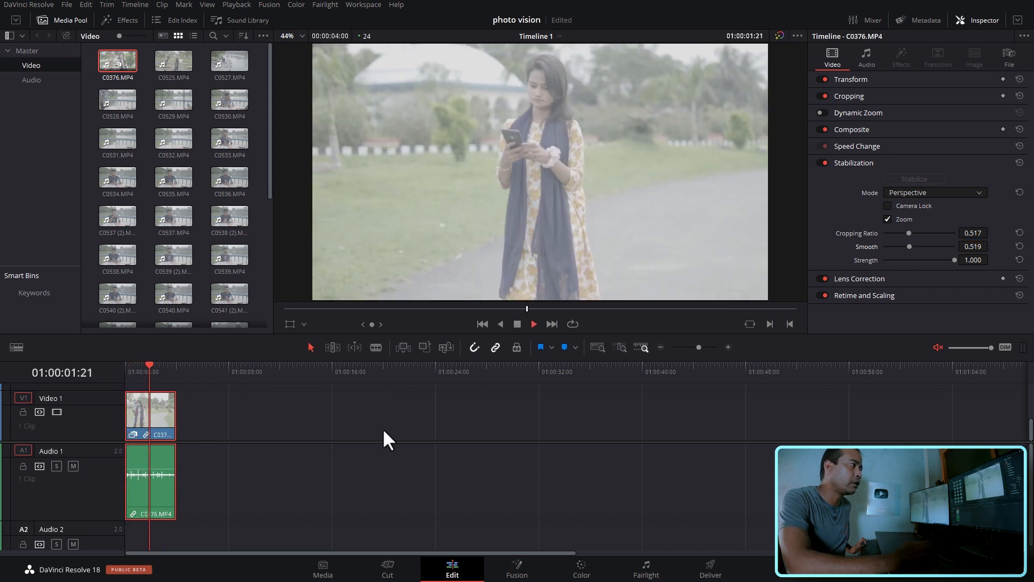
key("space")
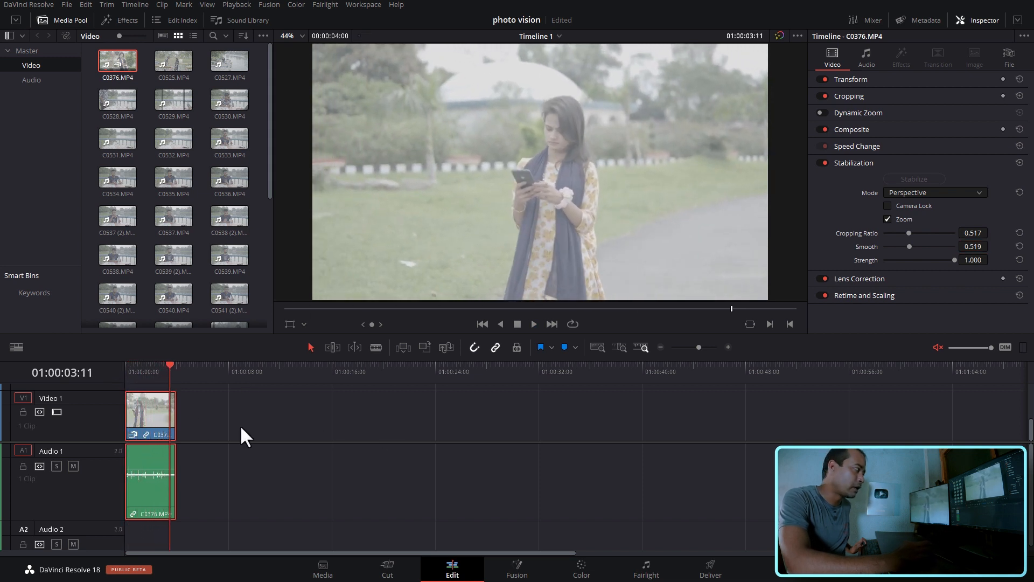
- Raise the stabilization Smooth value of C0376.MP4 to 0.702, return the playhead to the clip's start, and restabilize
left_click(908, 246)
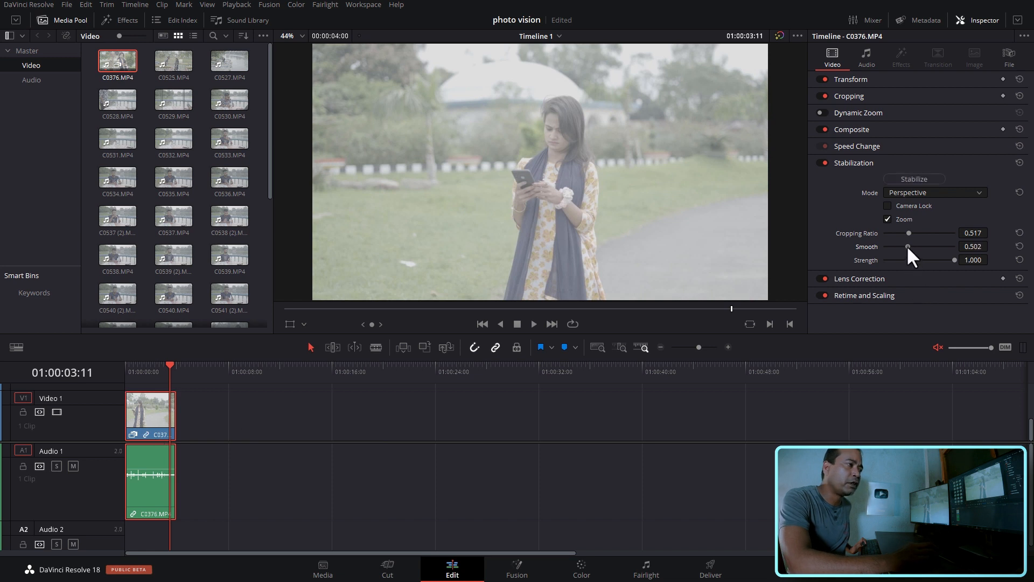
left_click_drag(925, 244, 927, 246)
left_click_drag(175, 365, 122, 365)
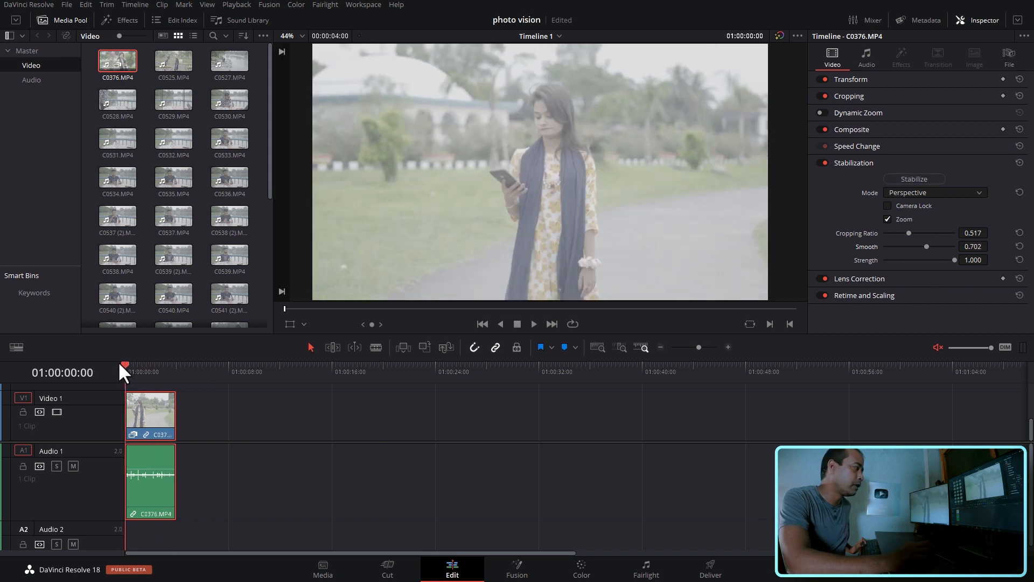
left_click(892, 179)
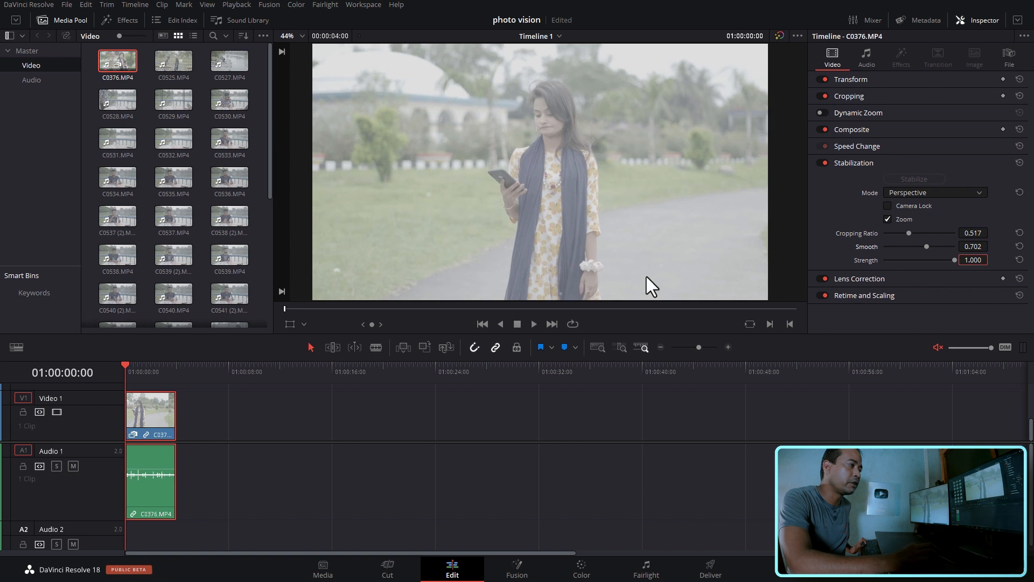
- Play C0376.MP4 from its start and again from near its start to judge the stronger smoothing
key("space")
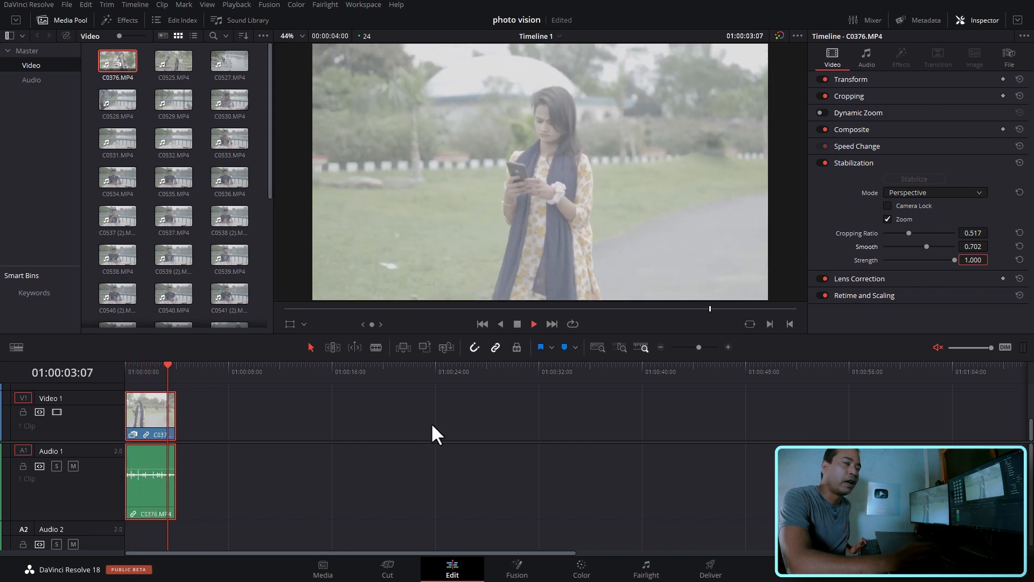
left_click(131, 365)
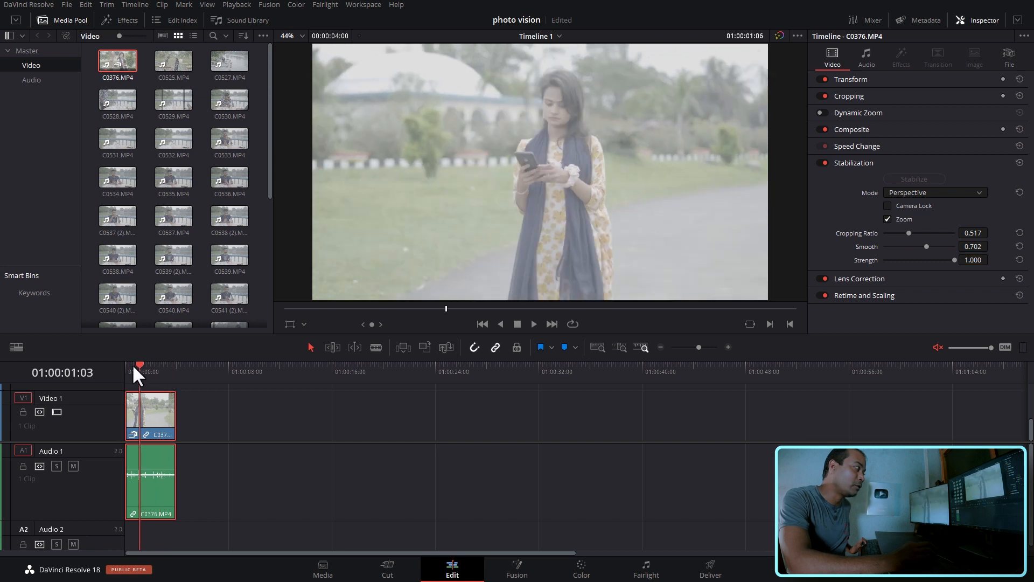
key("space")
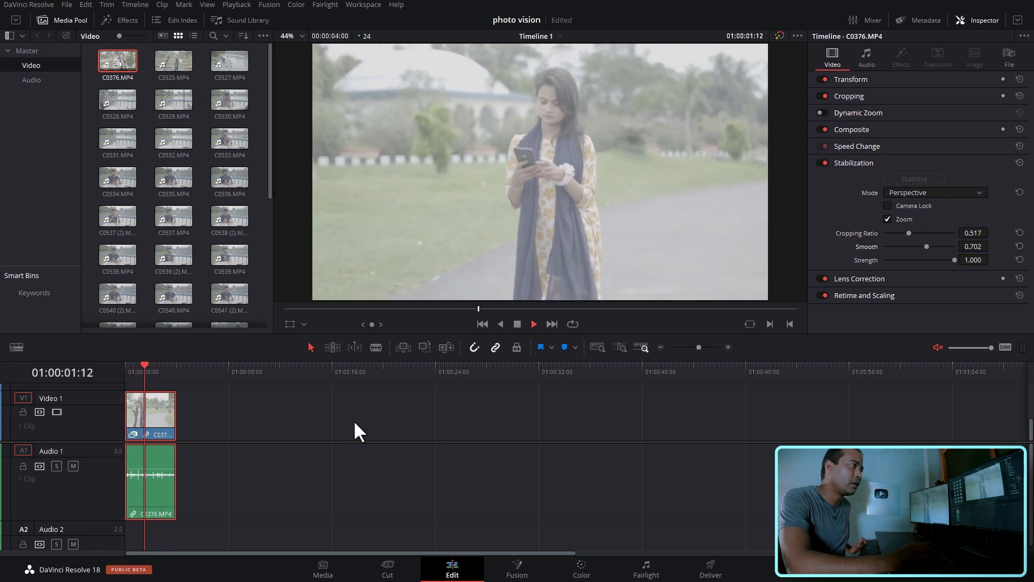
key("space")
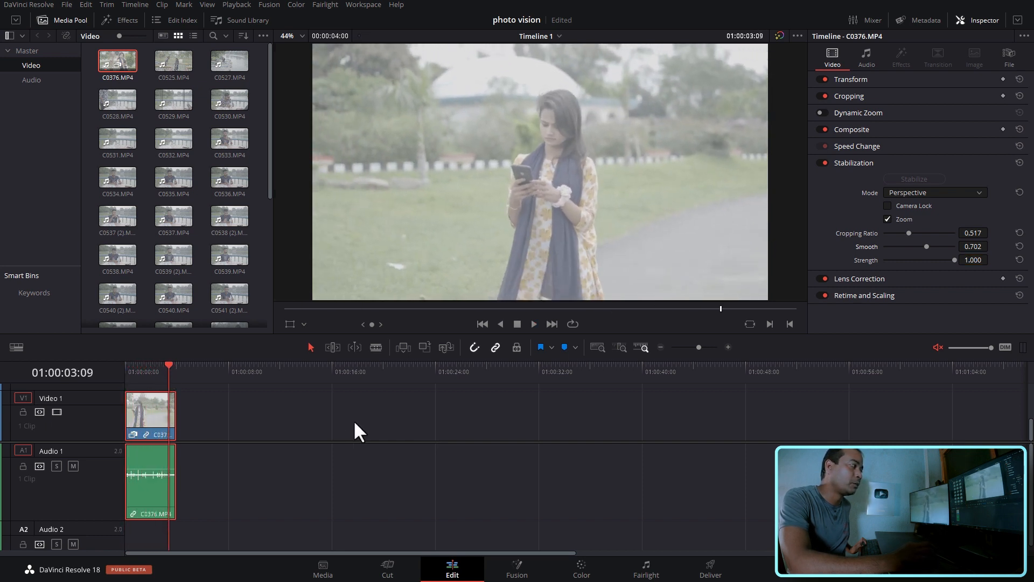
- Stabilize C0376.MP4 with Smooth at 1.000 and play it twice from the start to check the motion
left_click_drag(921, 246, 943, 246)
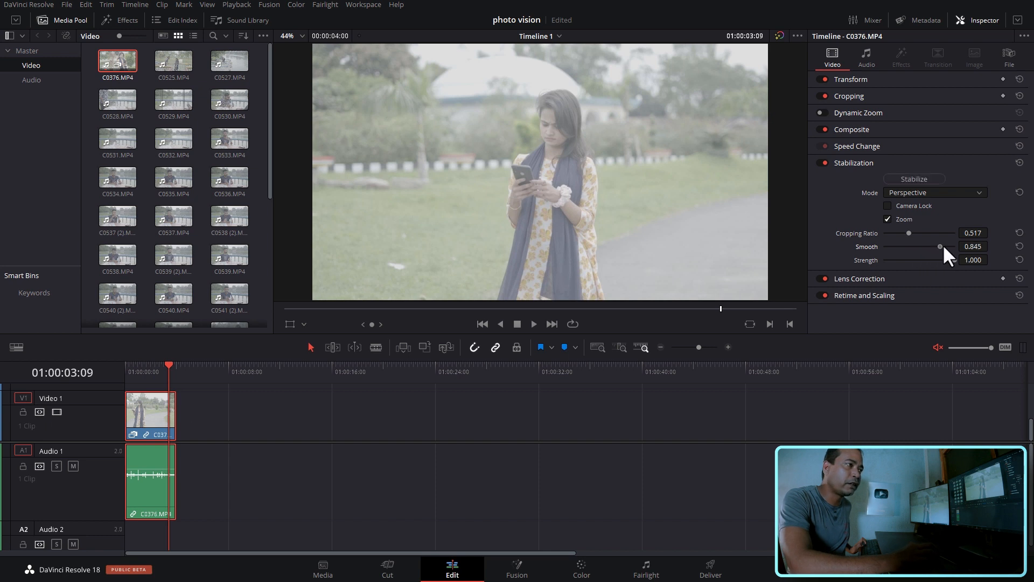
left_click(926, 179)
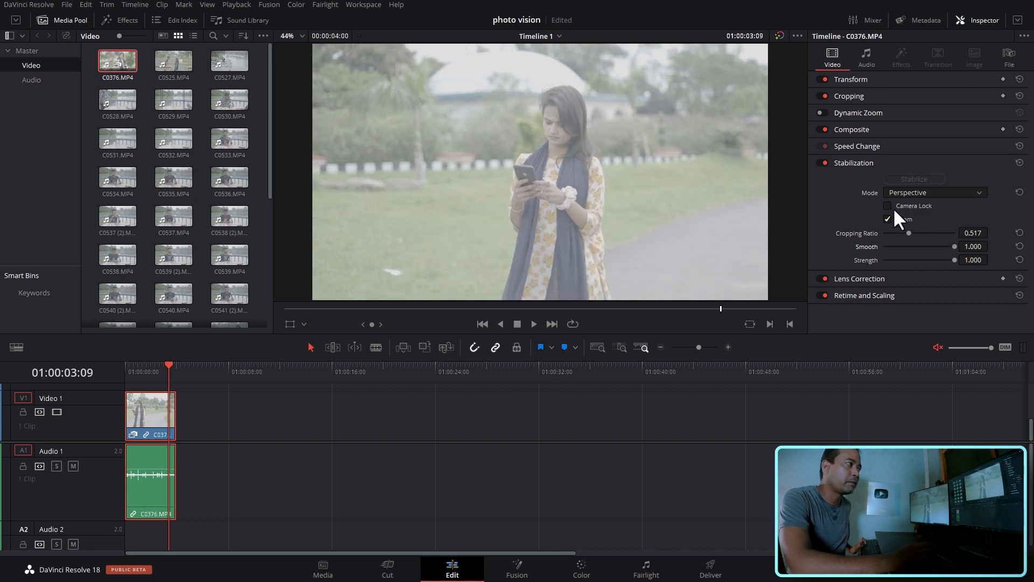
key("Home")
key("space")
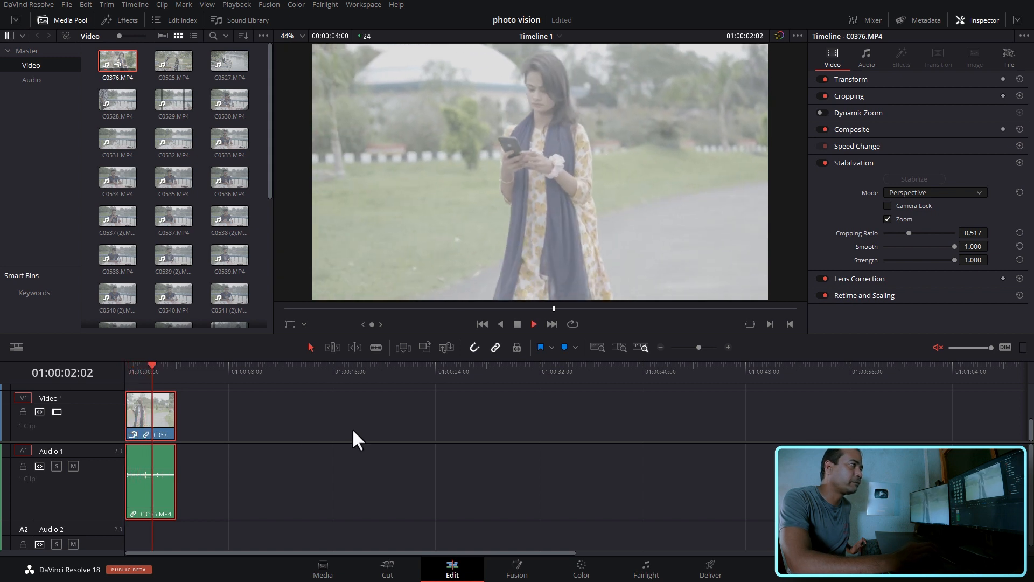
key("Home")
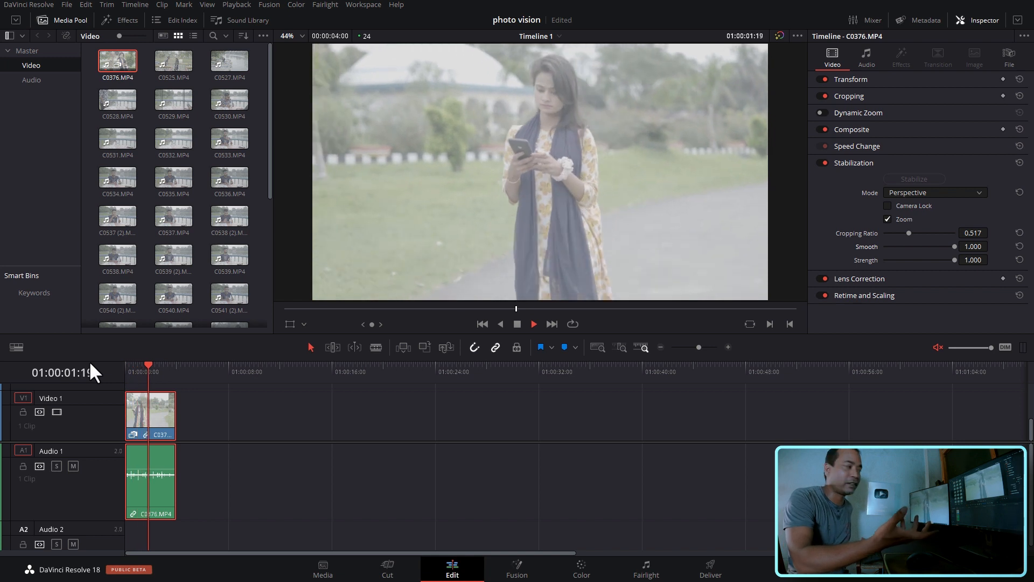
key("space")
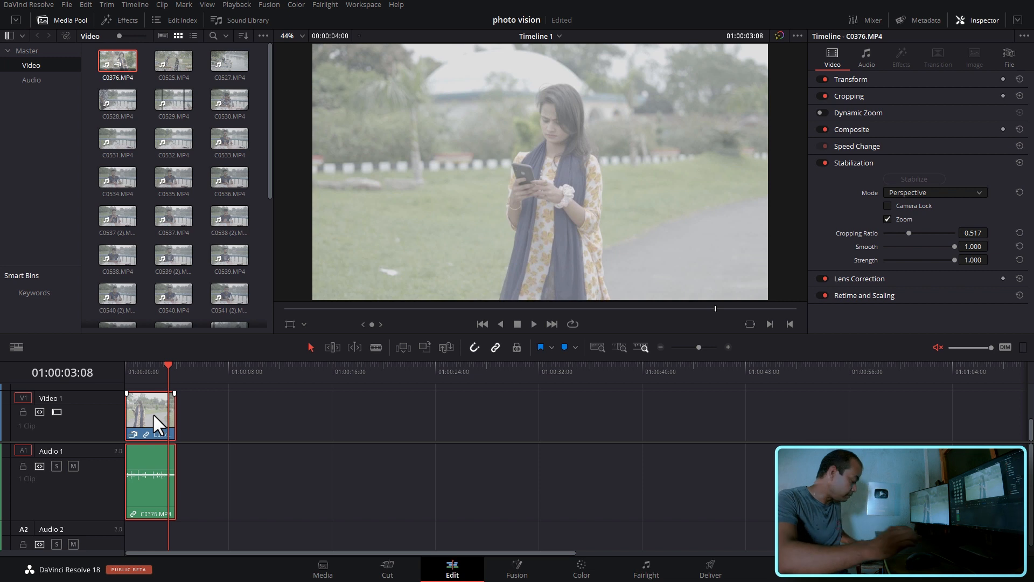
- Replace C0376.MP4 on the timeline with C0525.MP4, and delete that clip again
key("Delete")
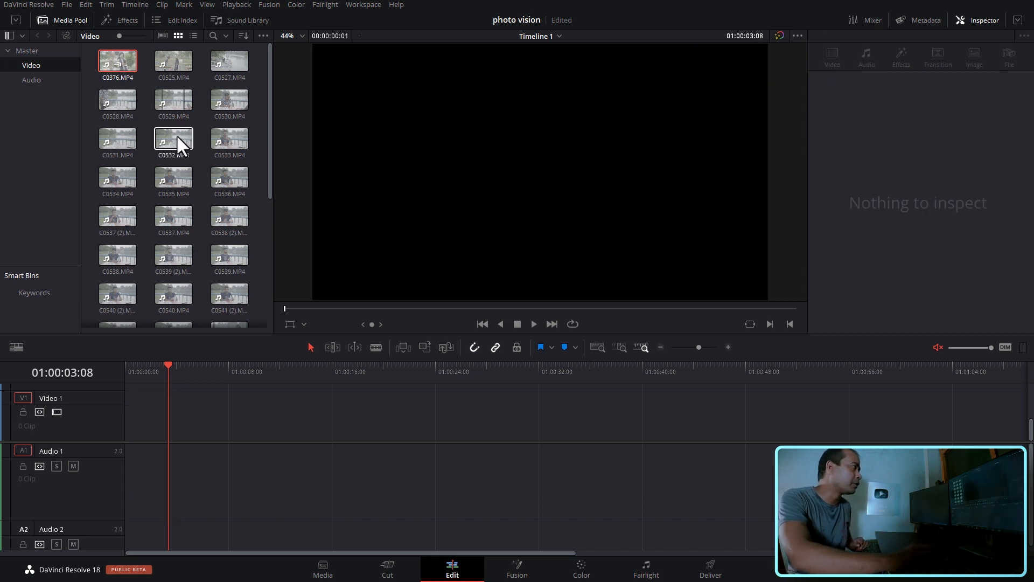
left_click_drag(162, 66, 130, 450)
left_click(358, 371)
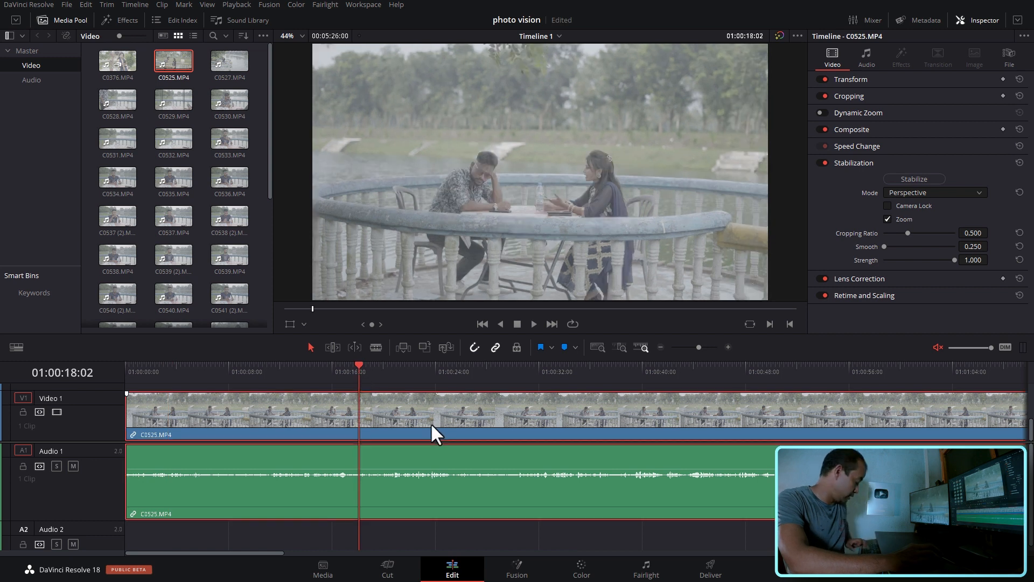
key("Delete")
- Place C0543.MP4 at the start of the timeline, park the playhead at 01:00:04:16, and select the clip
scroll(264, 232, "down", 5)
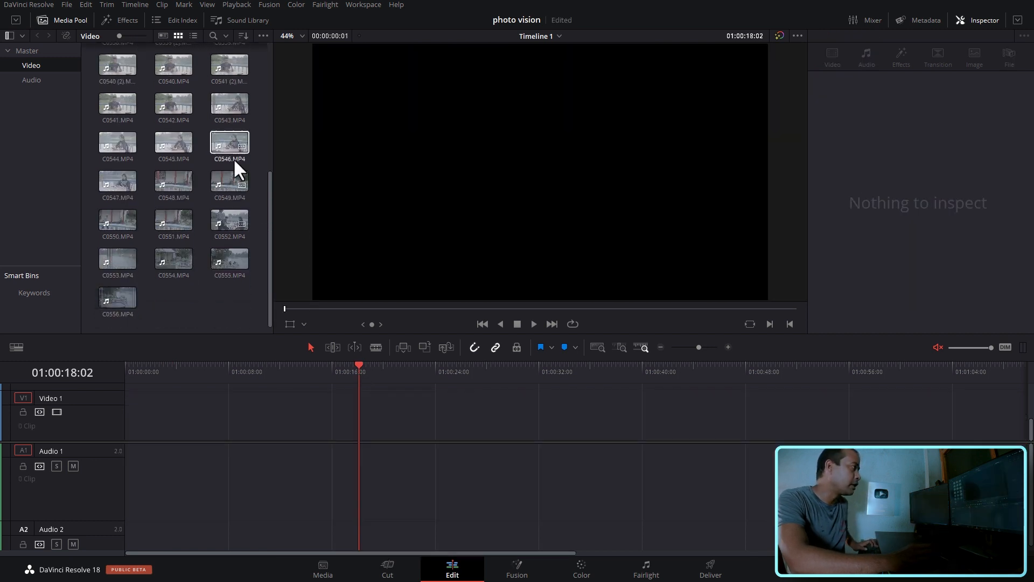
left_click_drag(226, 103, 133, 461)
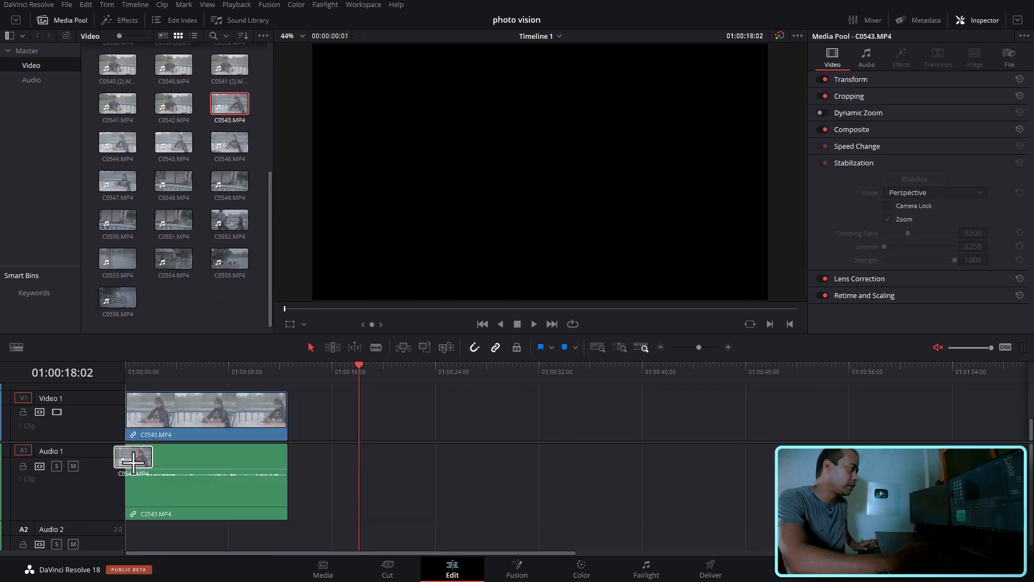
left_click(183, 378)
left_click(209, 415)
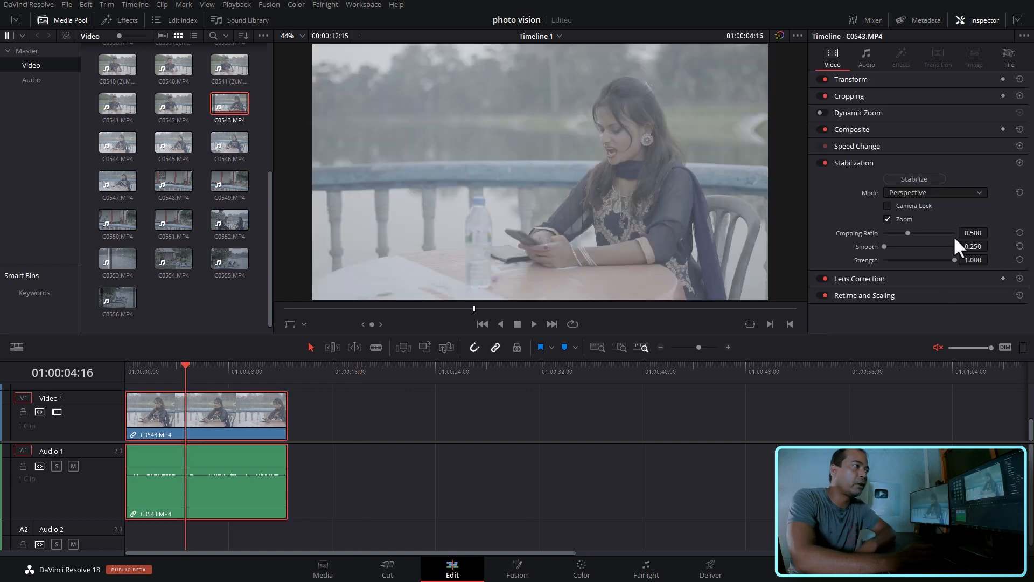
- Try a Lens Correction distortion of 0.069 on C0543.MP4 and delete the clip from the timeline
left_click(897, 161)
left_click(900, 180)
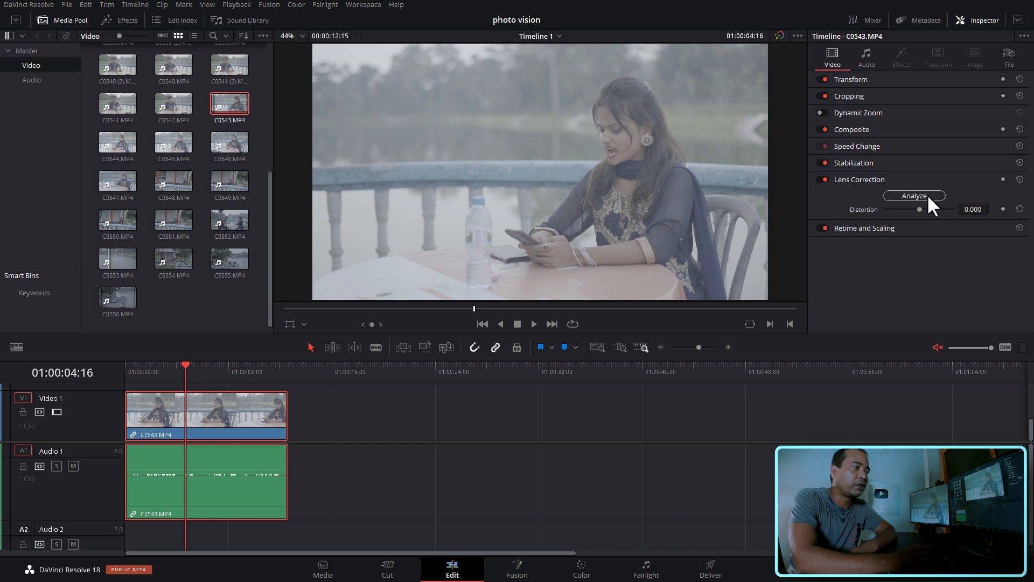
left_click_drag(919, 209, 920, 209)
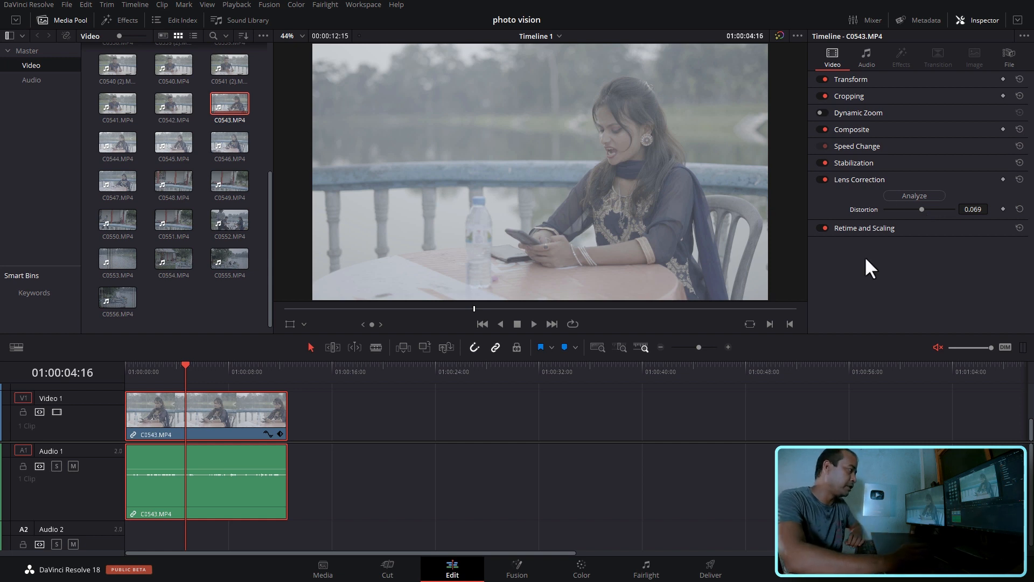
key("Delete")
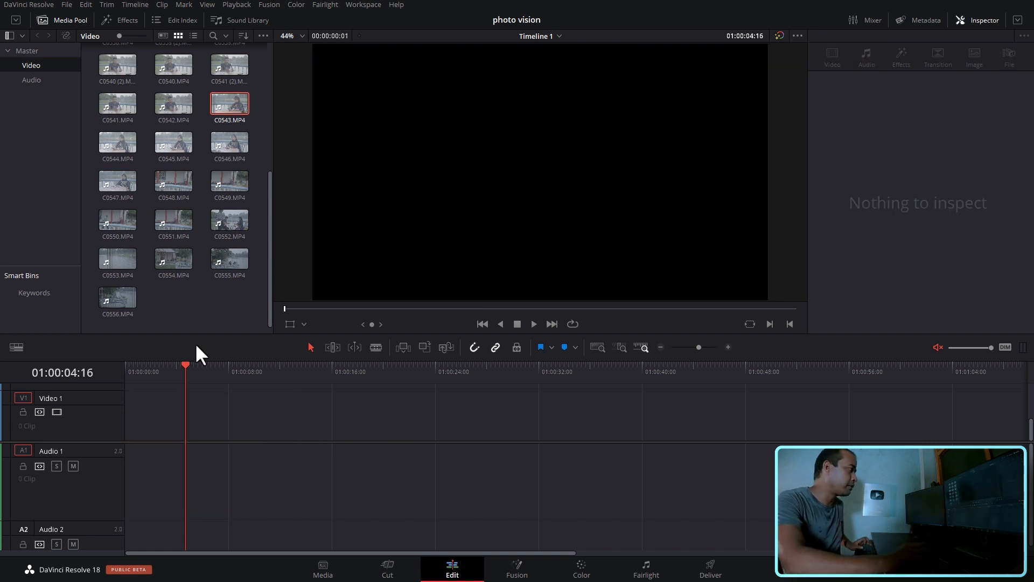
- Preview C0554.MP4 from the media pool and place a 00:01:13:09 portion of it at the start of the timeline
left_click(173, 267)
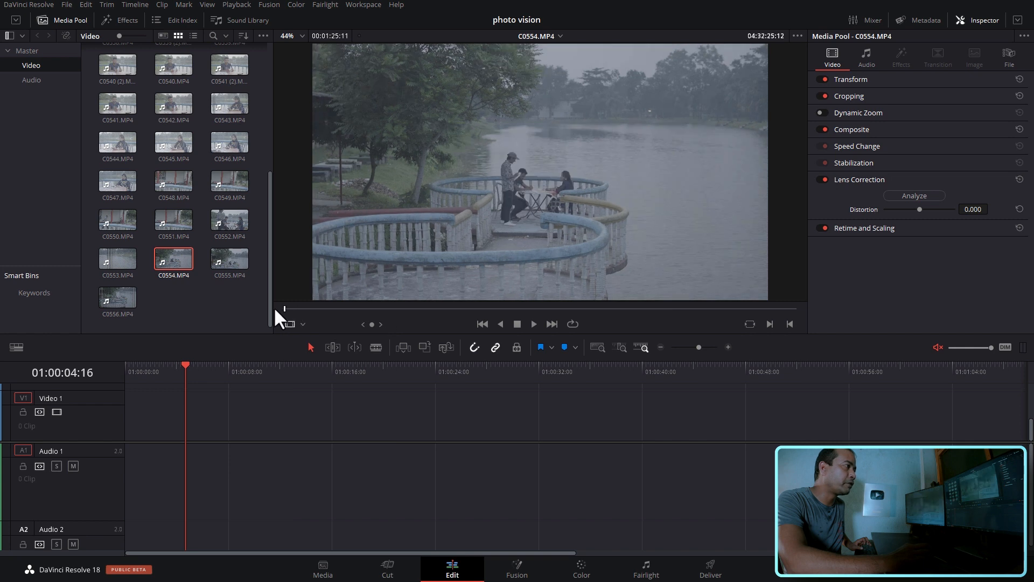
left_click(381, 308)
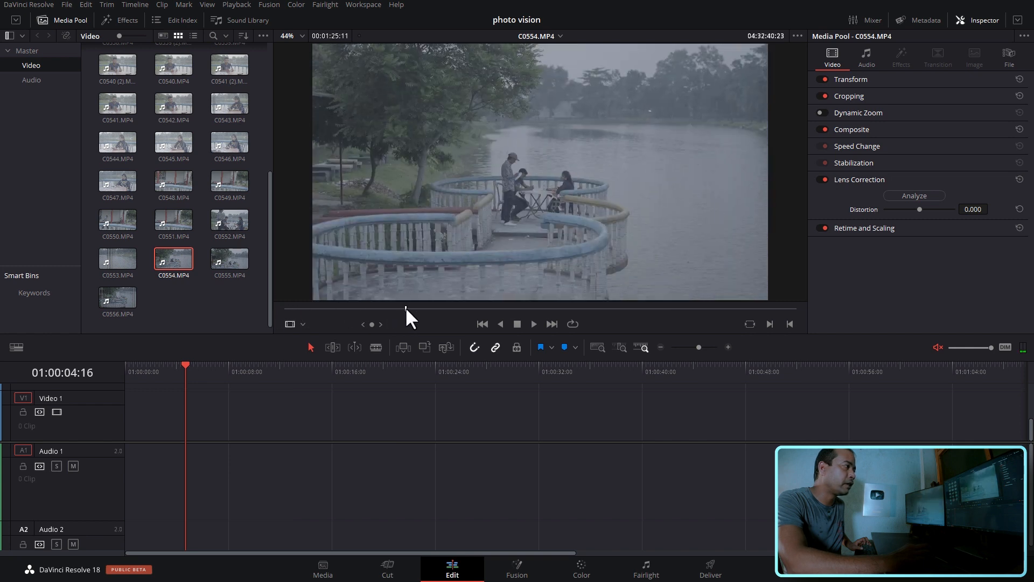
left_click(356, 308)
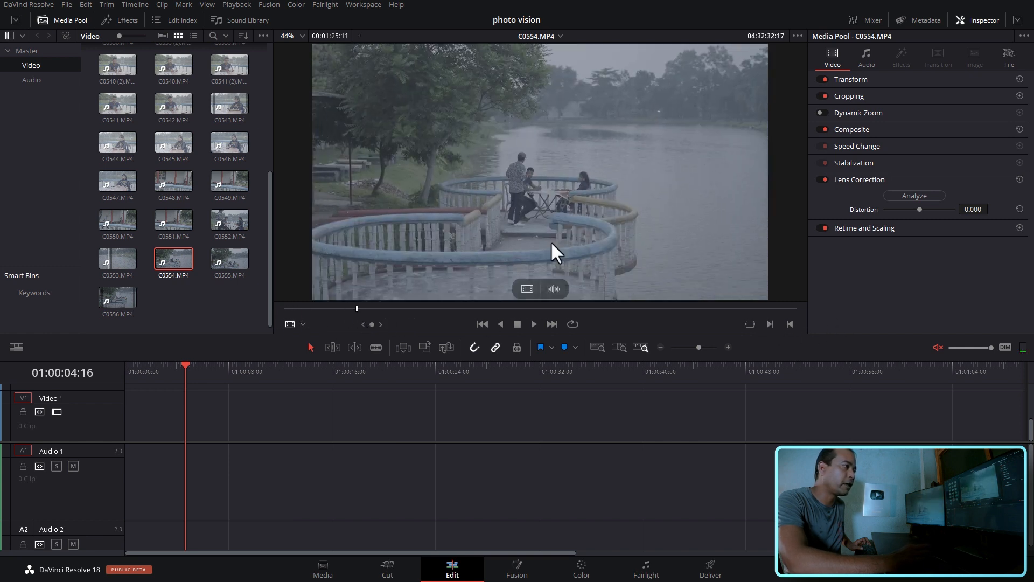
left_click_drag(552, 244, 116, 473)
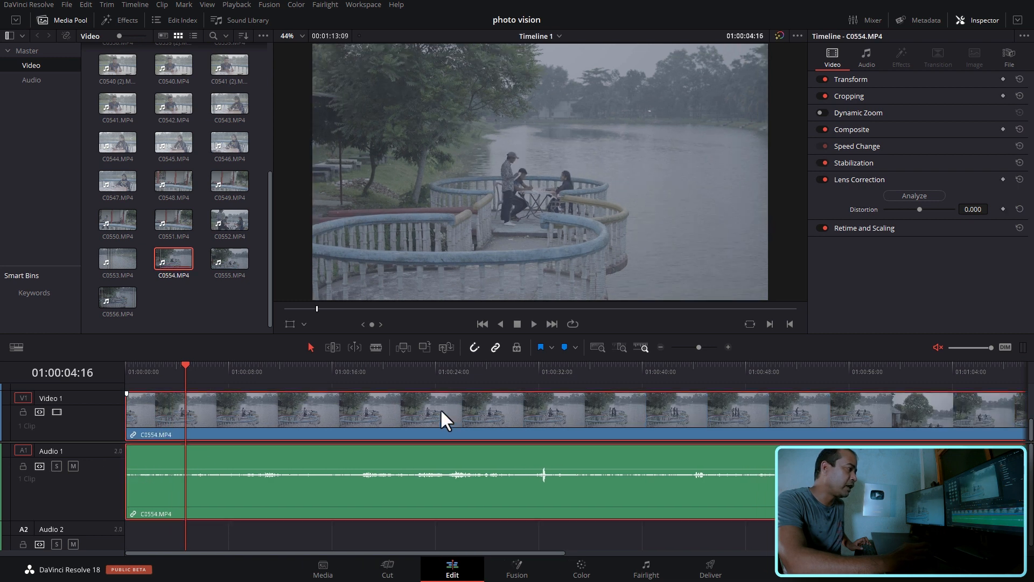
- Set the Lens Correction distortion of C0554.MP4 to 0.237 and park the playhead at 01:00:11:22
left_click(295, 376)
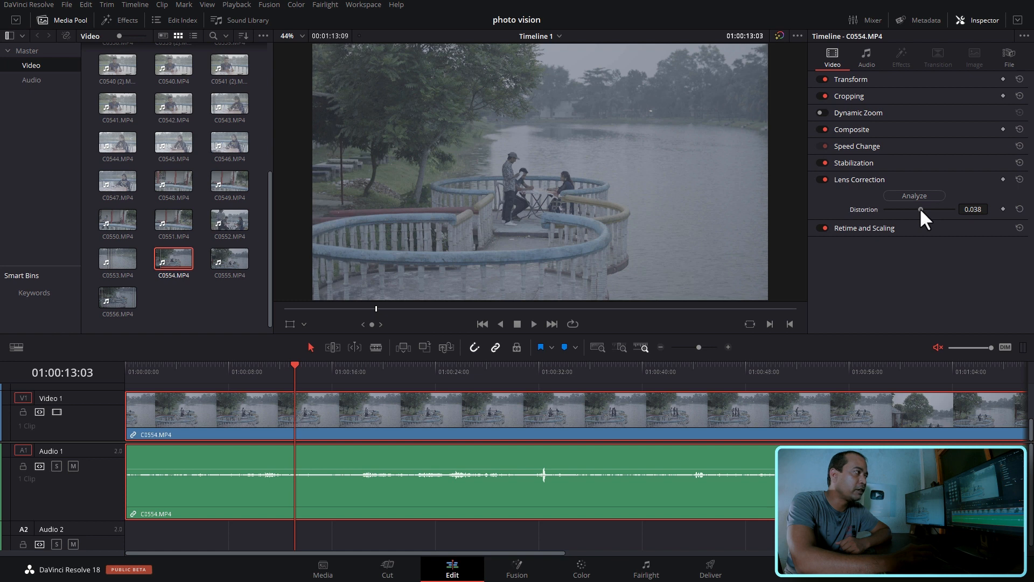
left_click_drag(920, 207, 927, 209)
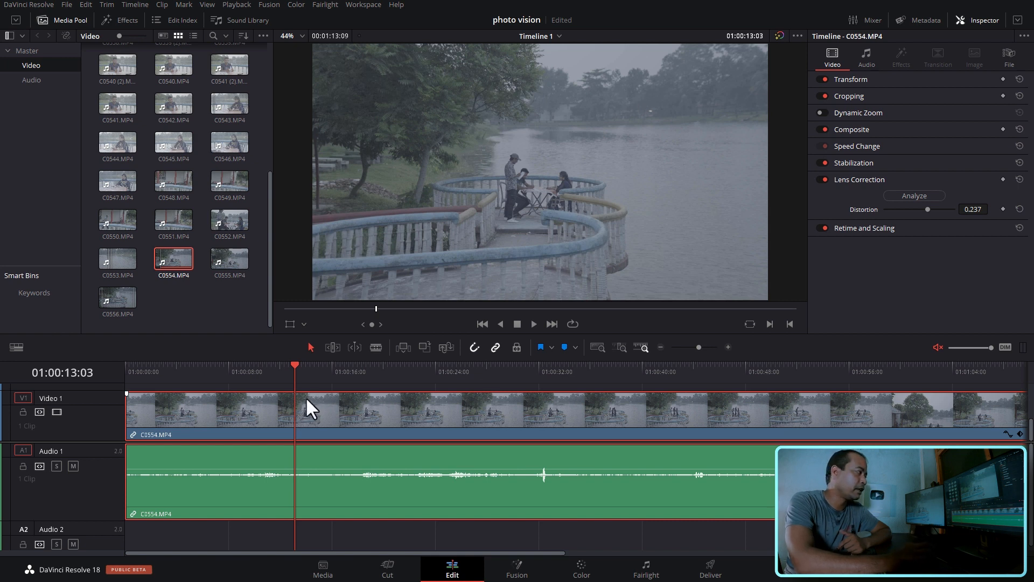
left_click_drag(305, 375, 279, 374)
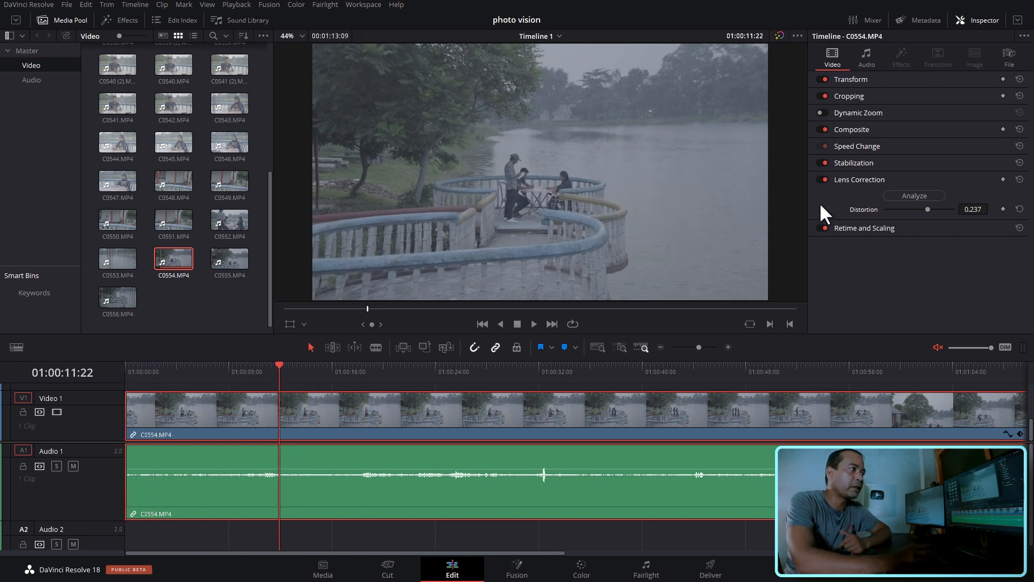
- Switch Lens Correction off and on repeatedly to compare C0554.MP4 with and without it, leaving it on
left_click(822, 180)
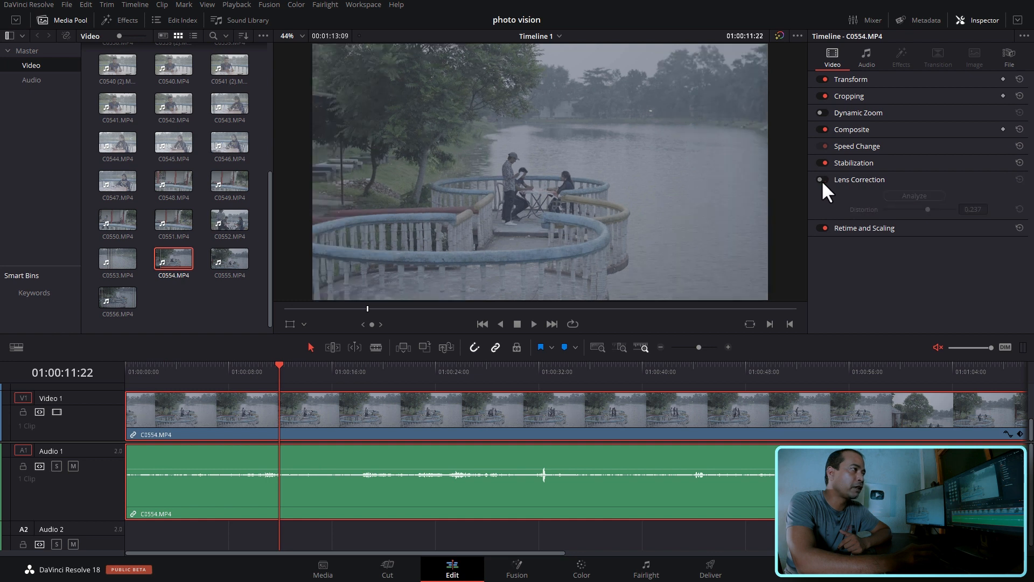
left_click(822, 179)
left_click(822, 180)
left_click(822, 180)
left_click(822, 180)
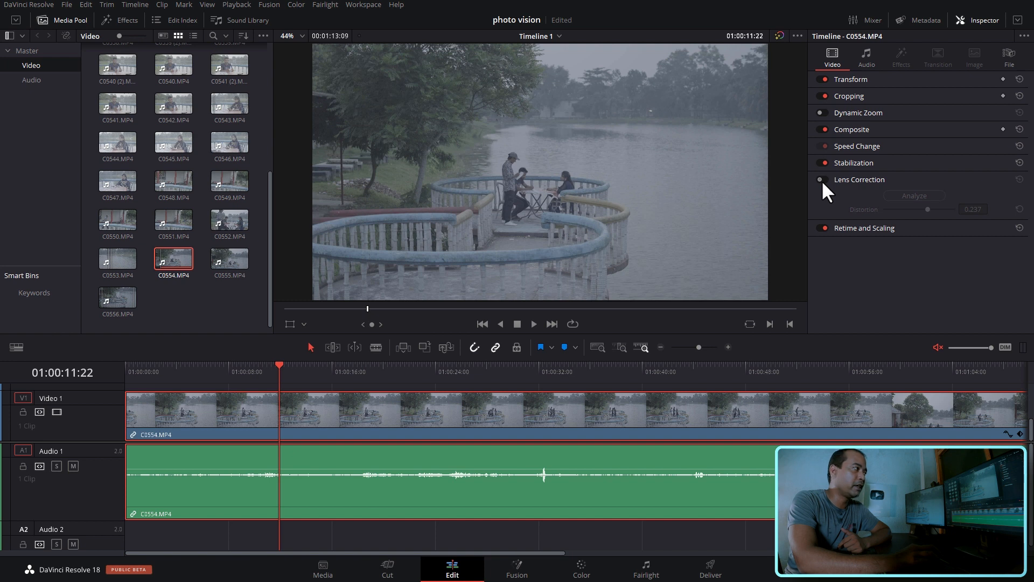
left_click(822, 180)
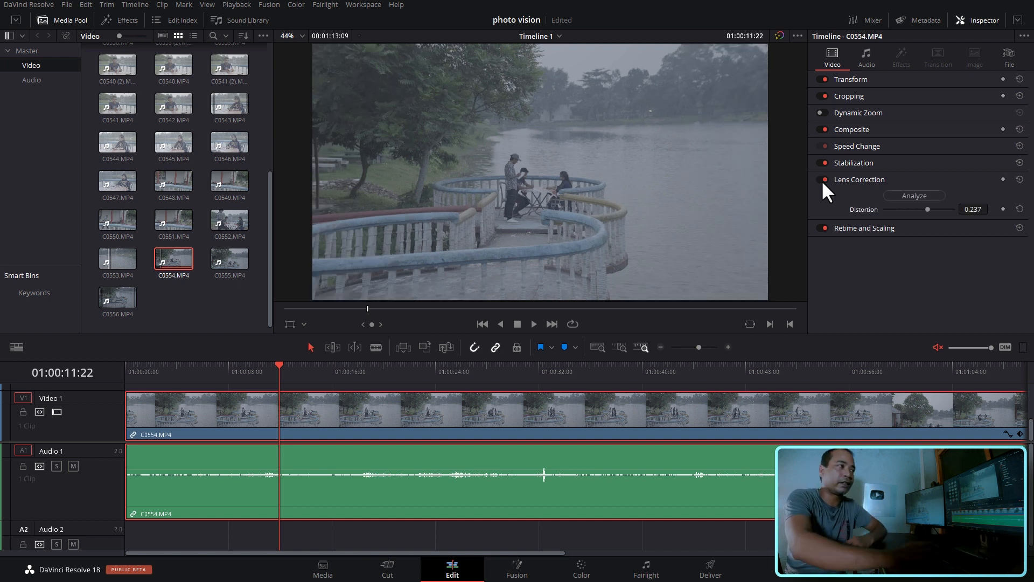
- Check C0554.MP4 once more with Lens Correction disabled, re-enable it and move the playhead further along the timeline
left_click(822, 180)
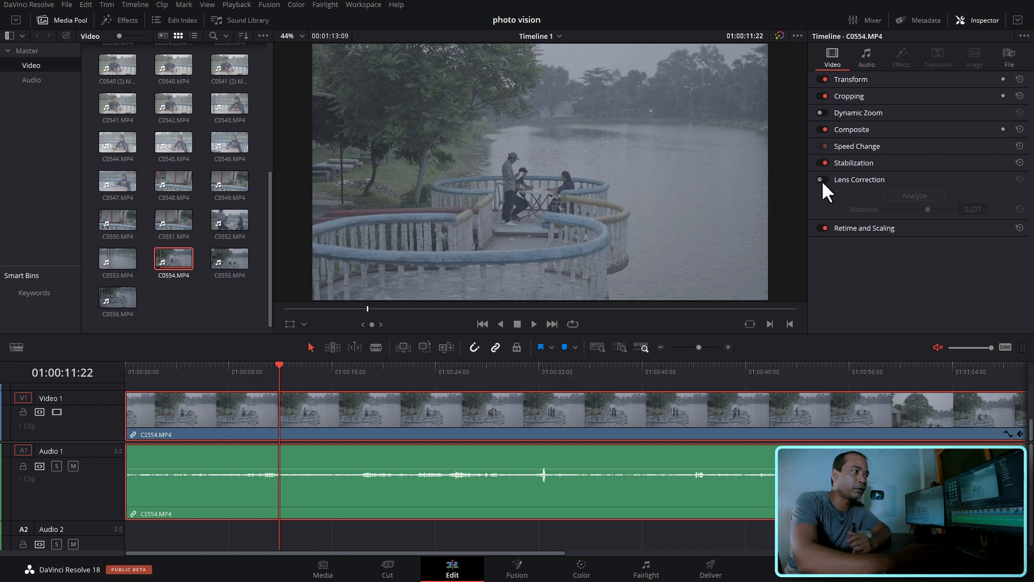
left_click(821, 179)
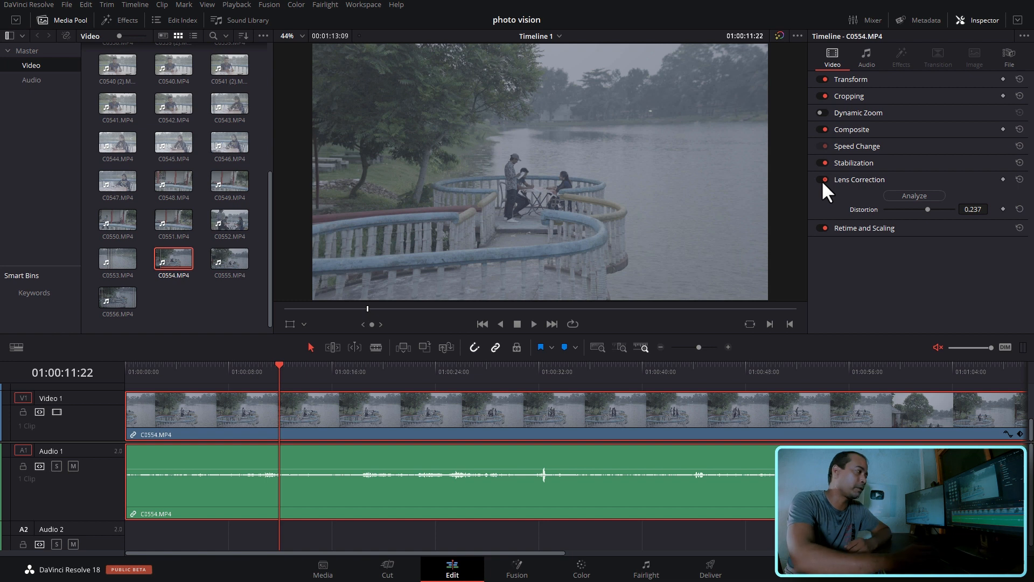
left_click(388, 373)
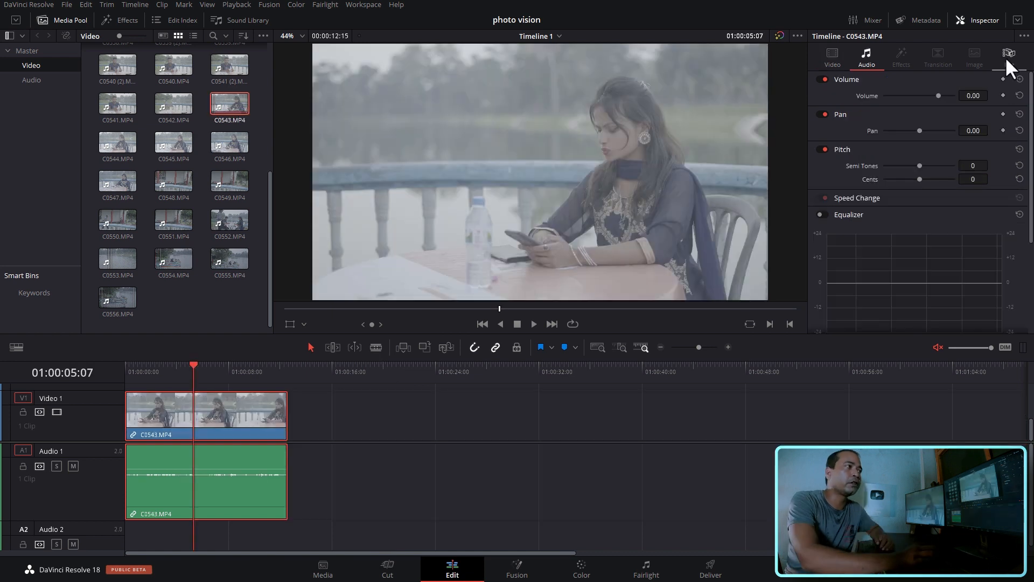
- Show the file details and metadata of C0543.MP4 in the Inspector and move the playhead to 01:00:07:12
left_click(1005, 57)
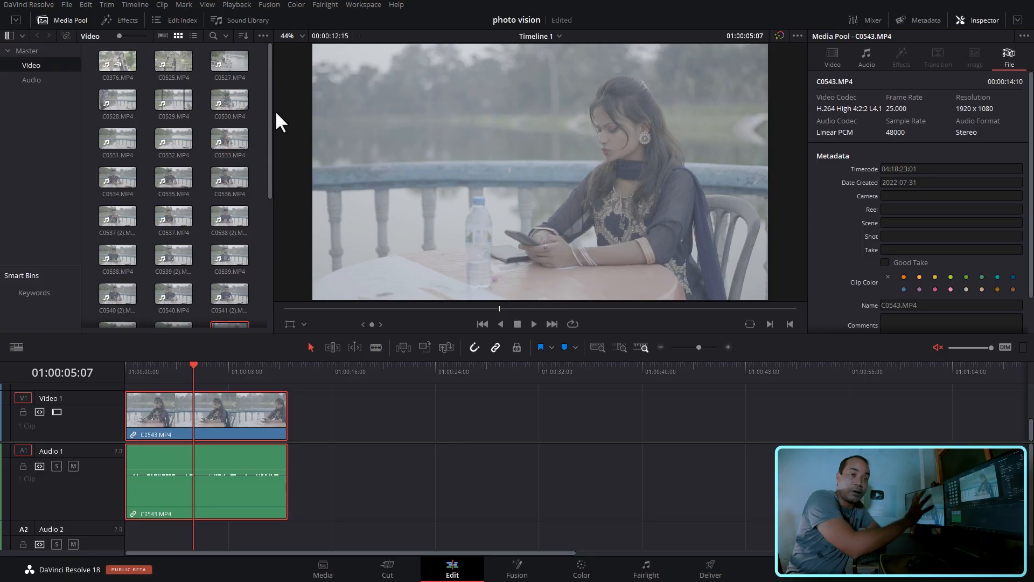
left_click(221, 371)
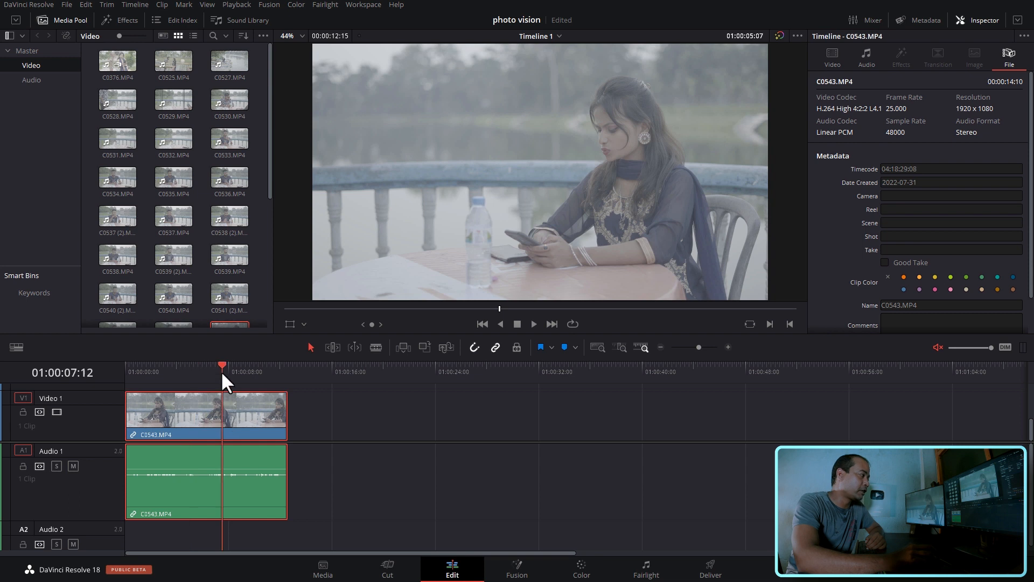
- Turn off the Video Clean Feed by setting it to None
left_click(360, 4)
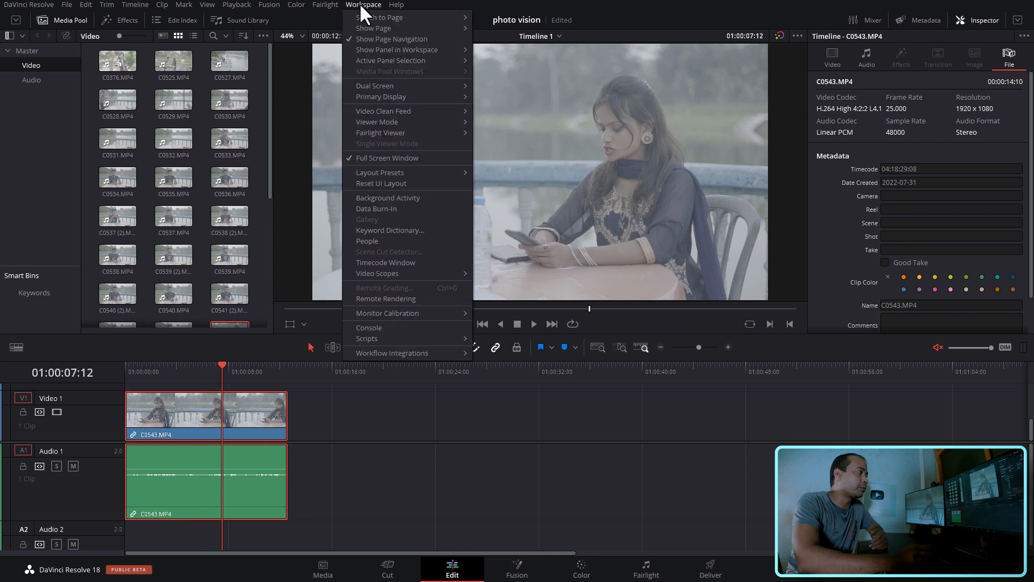
mouse_move(415, 114)
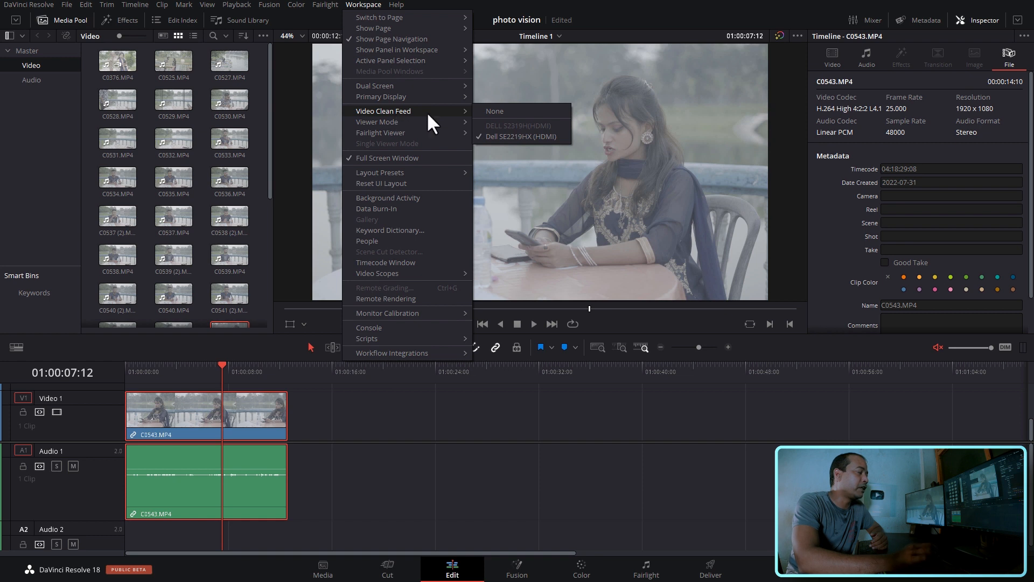
left_click(527, 111)
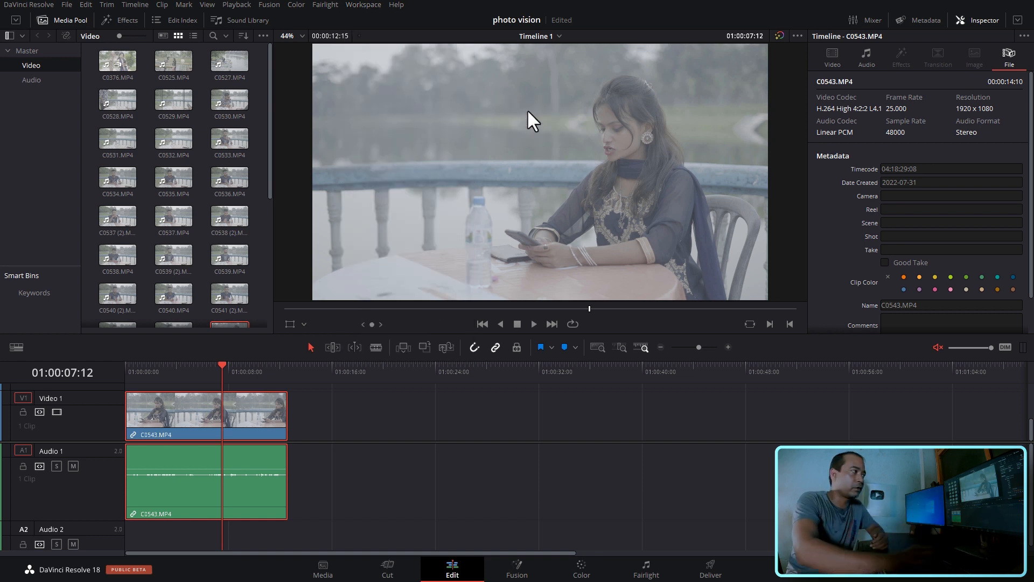
- Send the Video Clean Feed to the Dell SE2219HX (HDMI) monitor
left_click(353, 6)
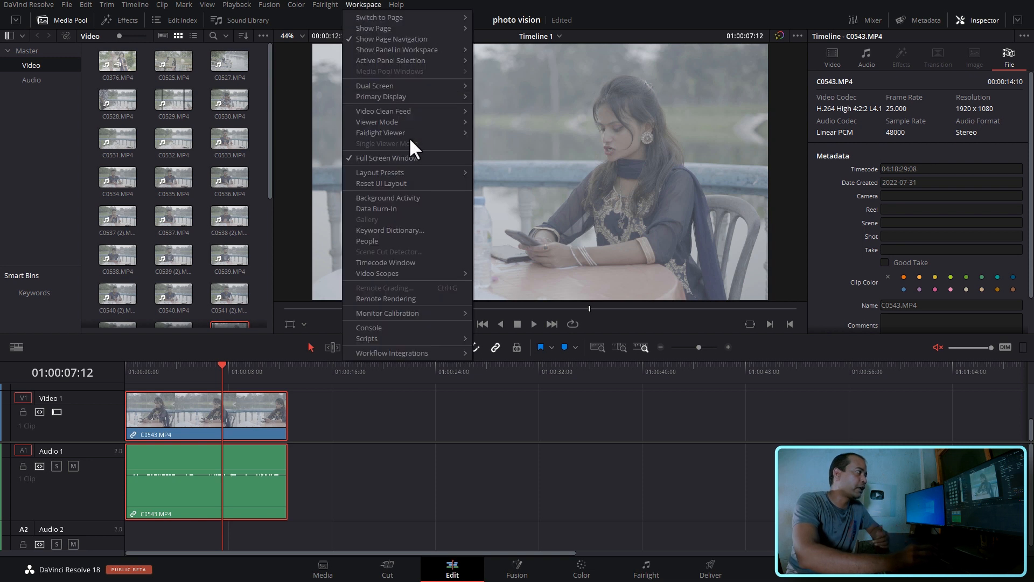
mouse_move(450, 111)
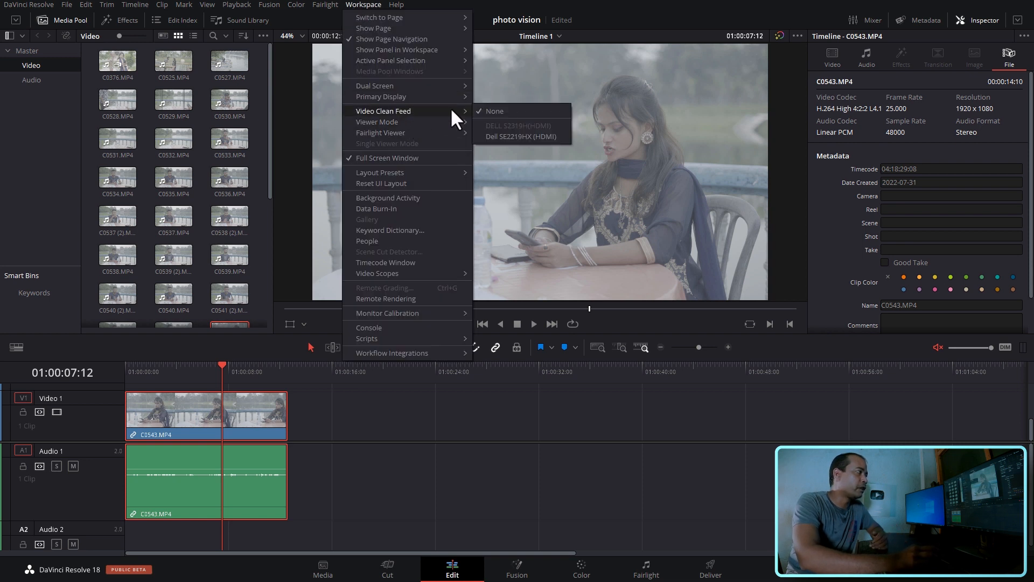
left_click(532, 136)
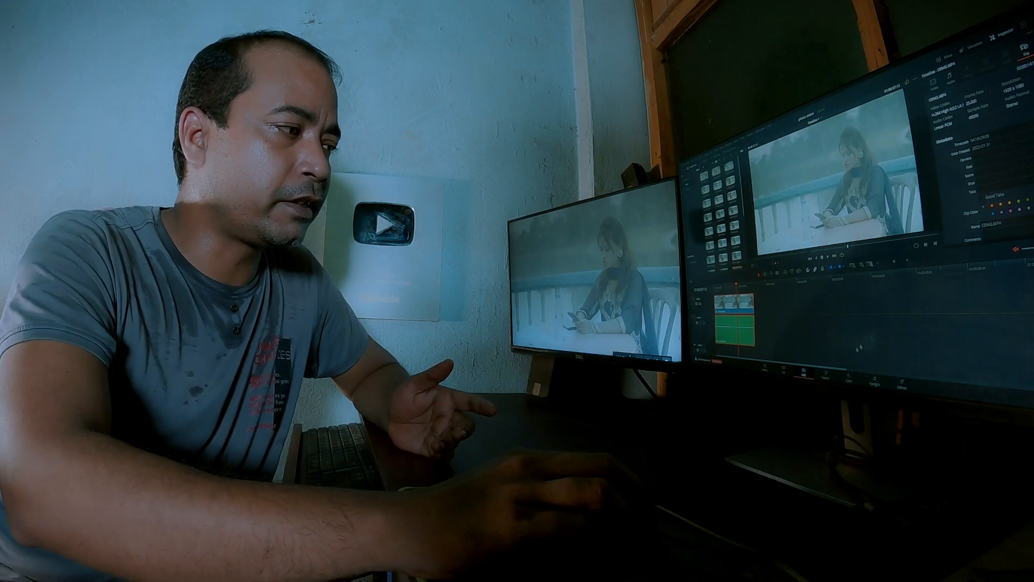
left_click(826, 375)
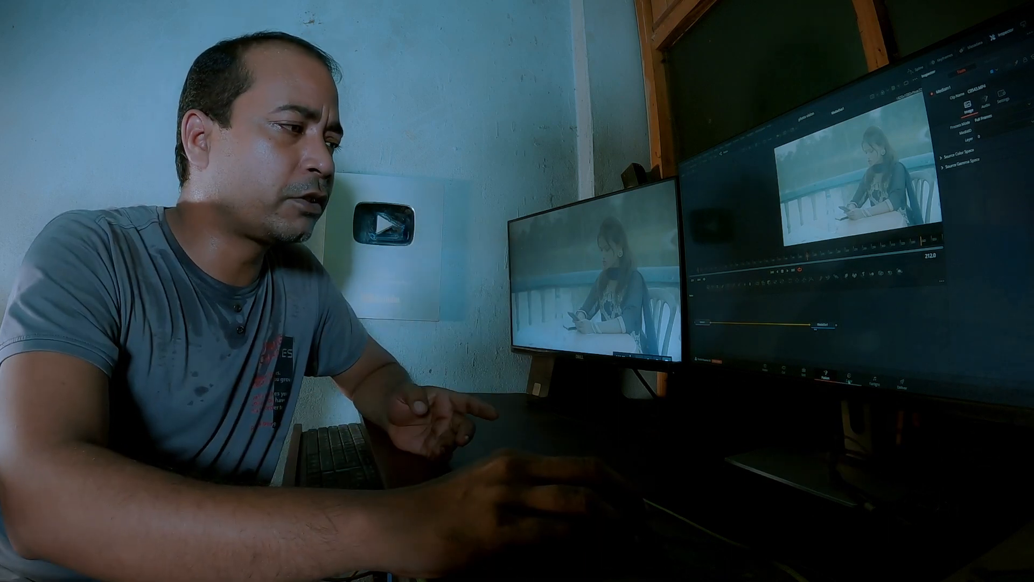
left_click(849, 377)
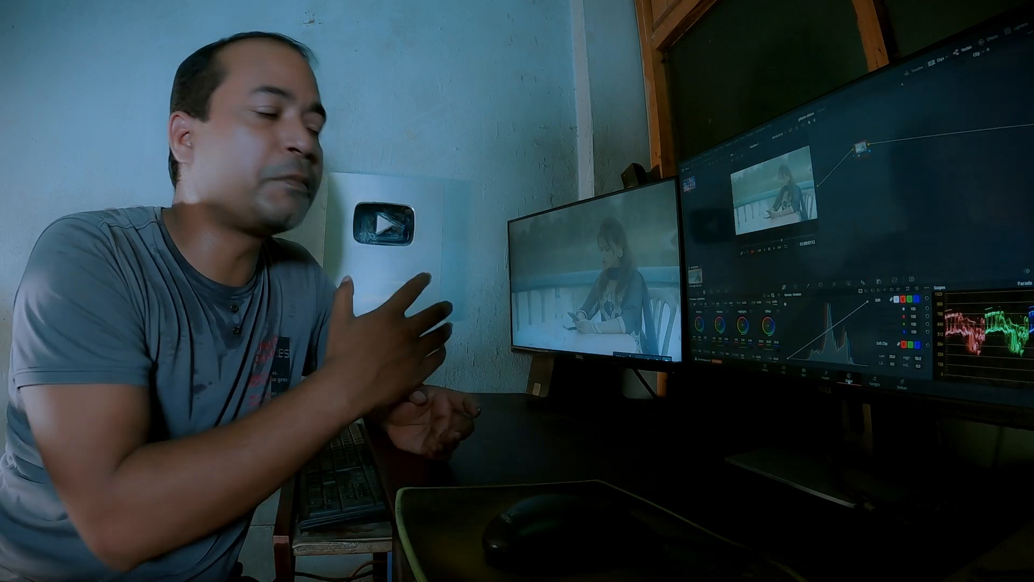